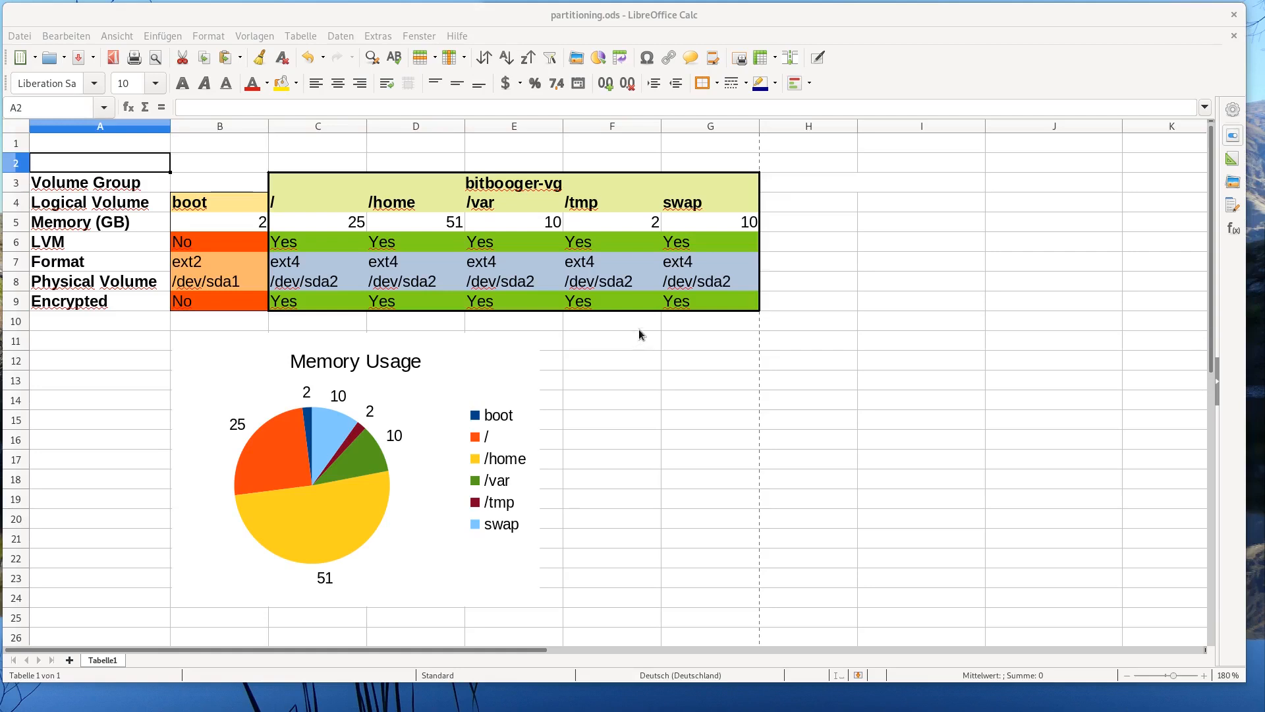
# - Review the plan's row labels: Volume Group, Logical Volume, Memory, LVM, Format, Physical Volume, Encrypted
pyautogui.click(156, 189)
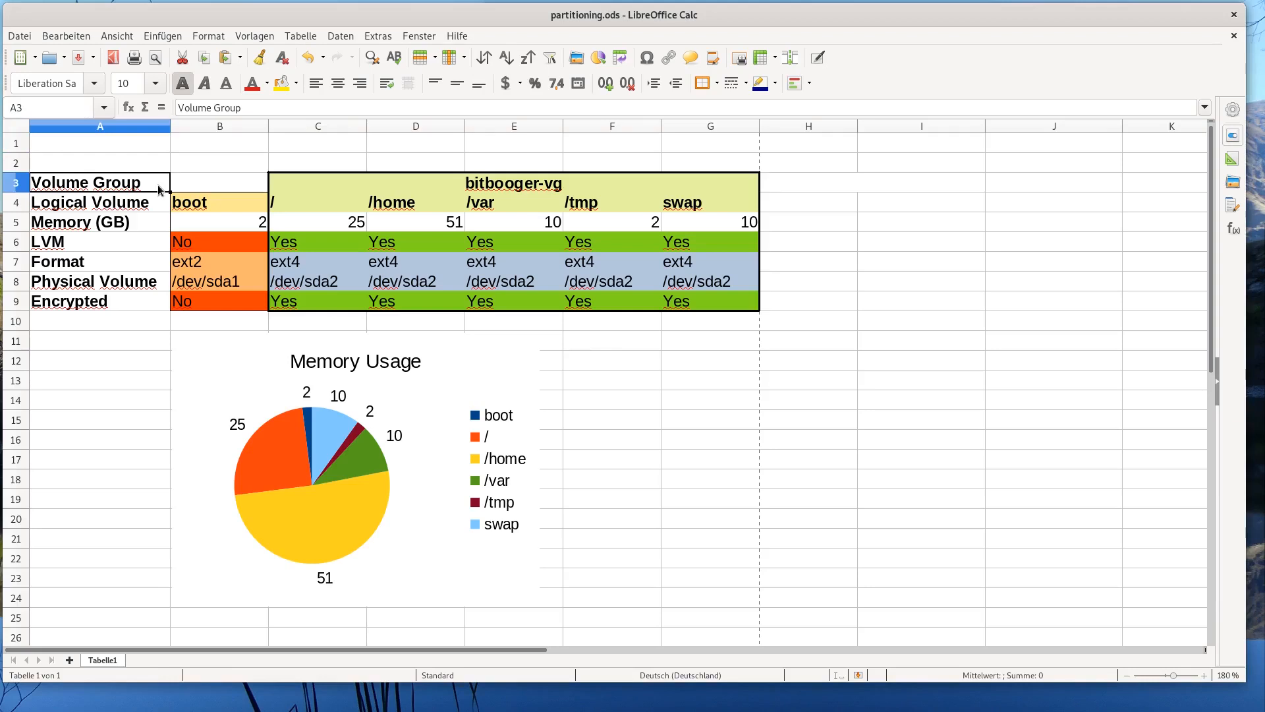
pyautogui.press('Down')
pyautogui.press('Down')
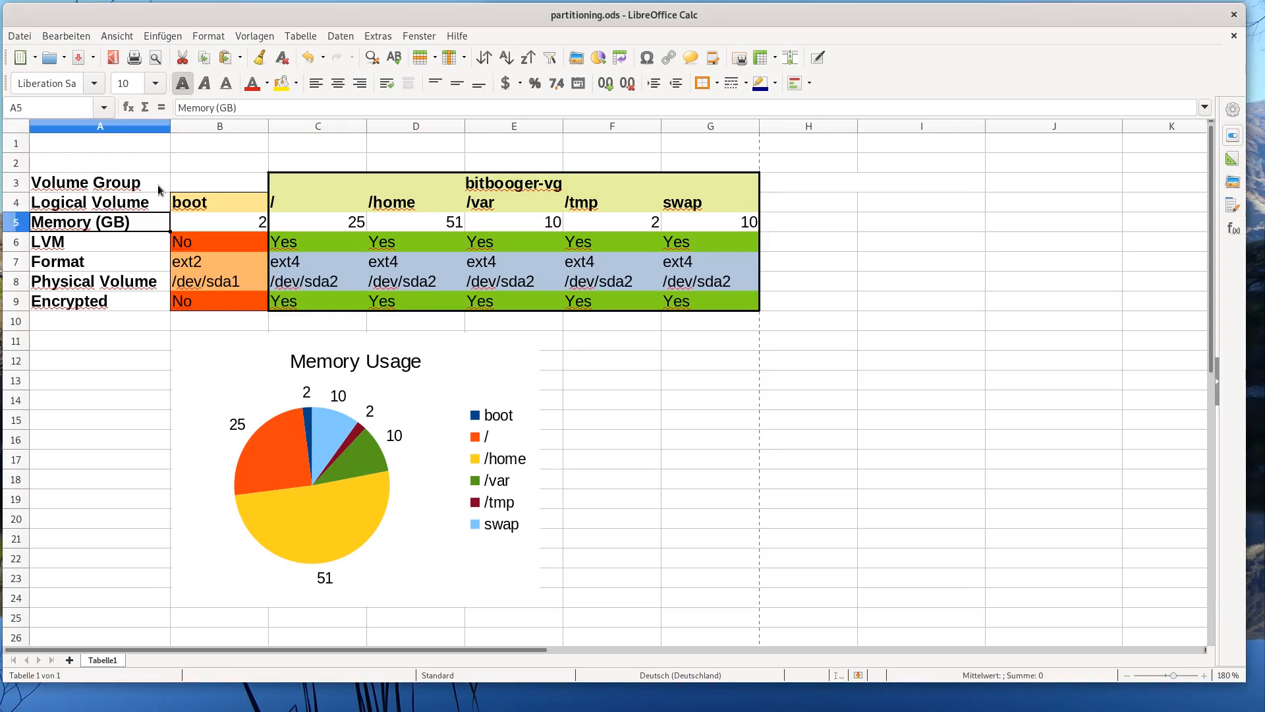
pyautogui.press('Down')
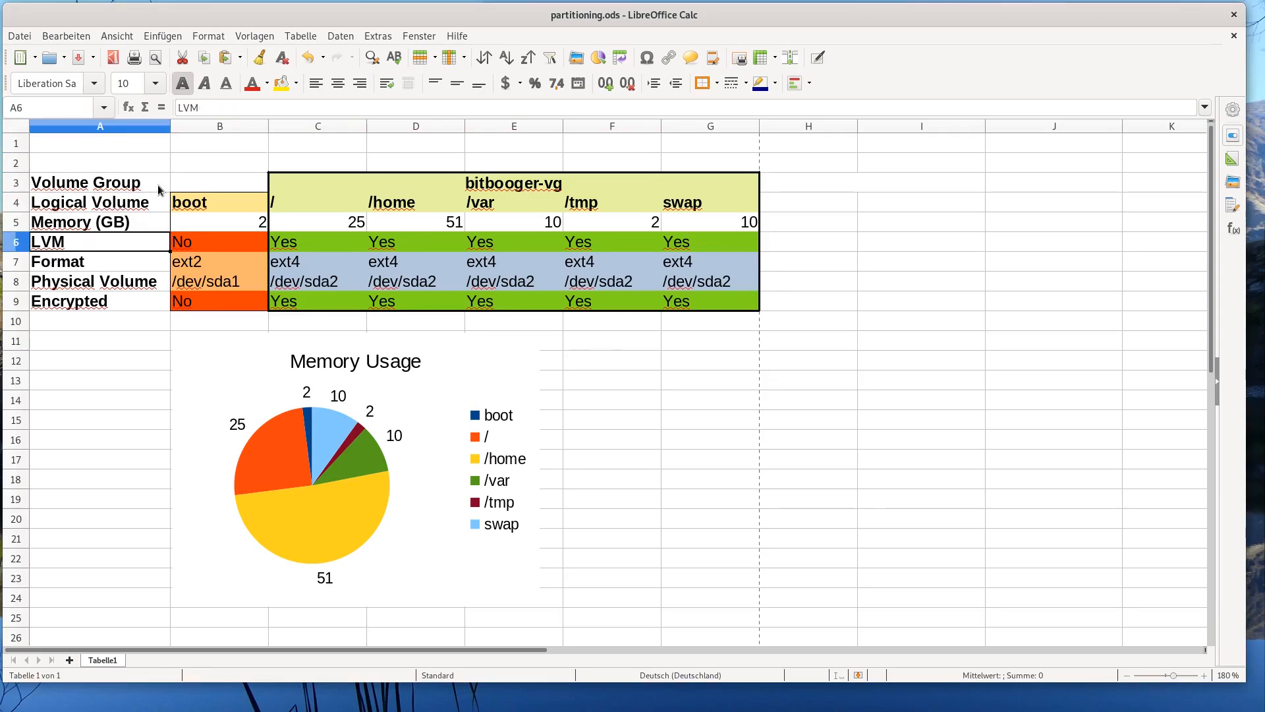
pyautogui.press('Right')
pyautogui.press('Right')
pyautogui.press('Left')
pyautogui.press('Left')
pyautogui.press('Down')
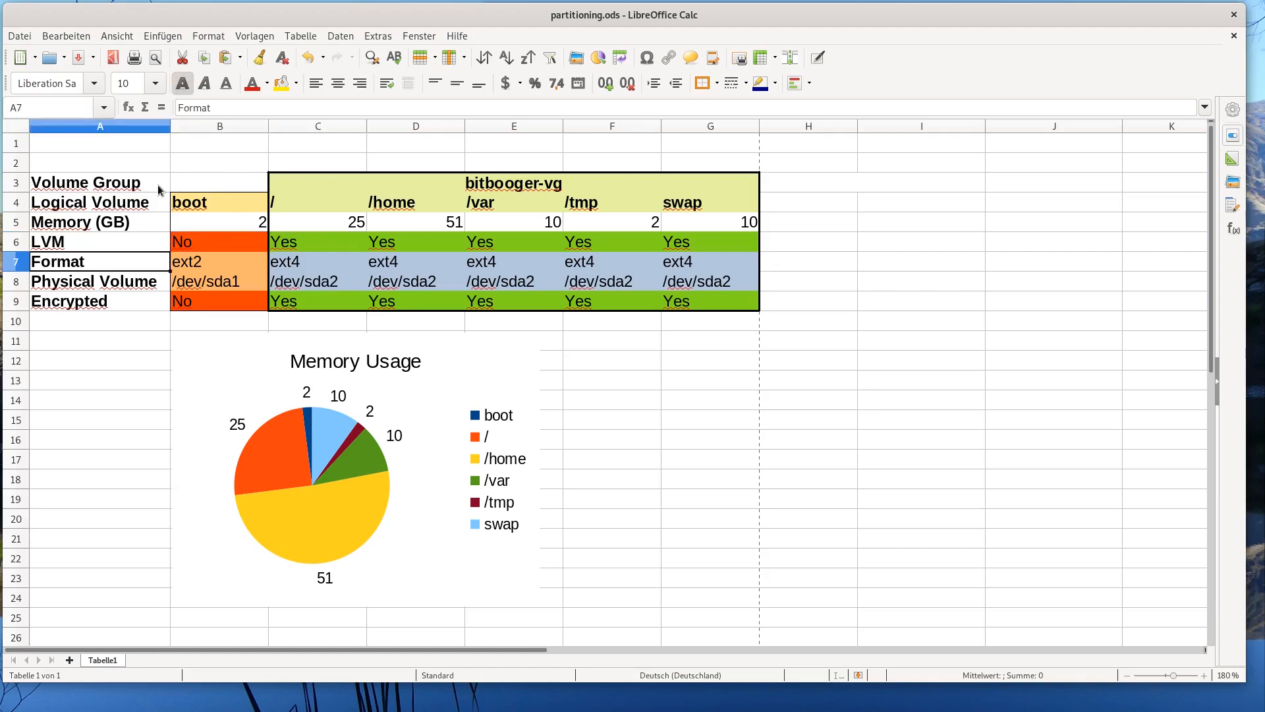
pyautogui.press('Down')
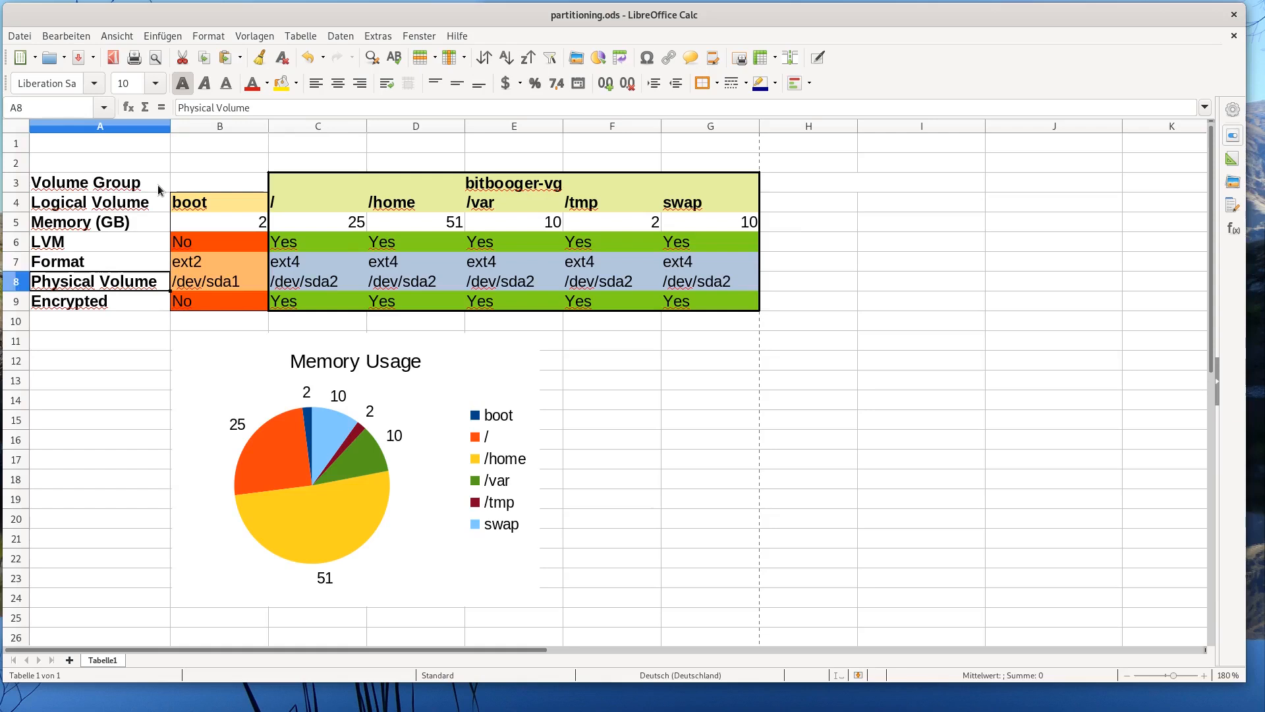
pyautogui.press('Down')
pyautogui.press('Right')
pyautogui.press('Left')
pyautogui.press('Up')
pyautogui.press('Up')
pyautogui.press('Up')
pyautogui.press('Up')
pyautogui.press('Up')
pyautogui.press('Up')
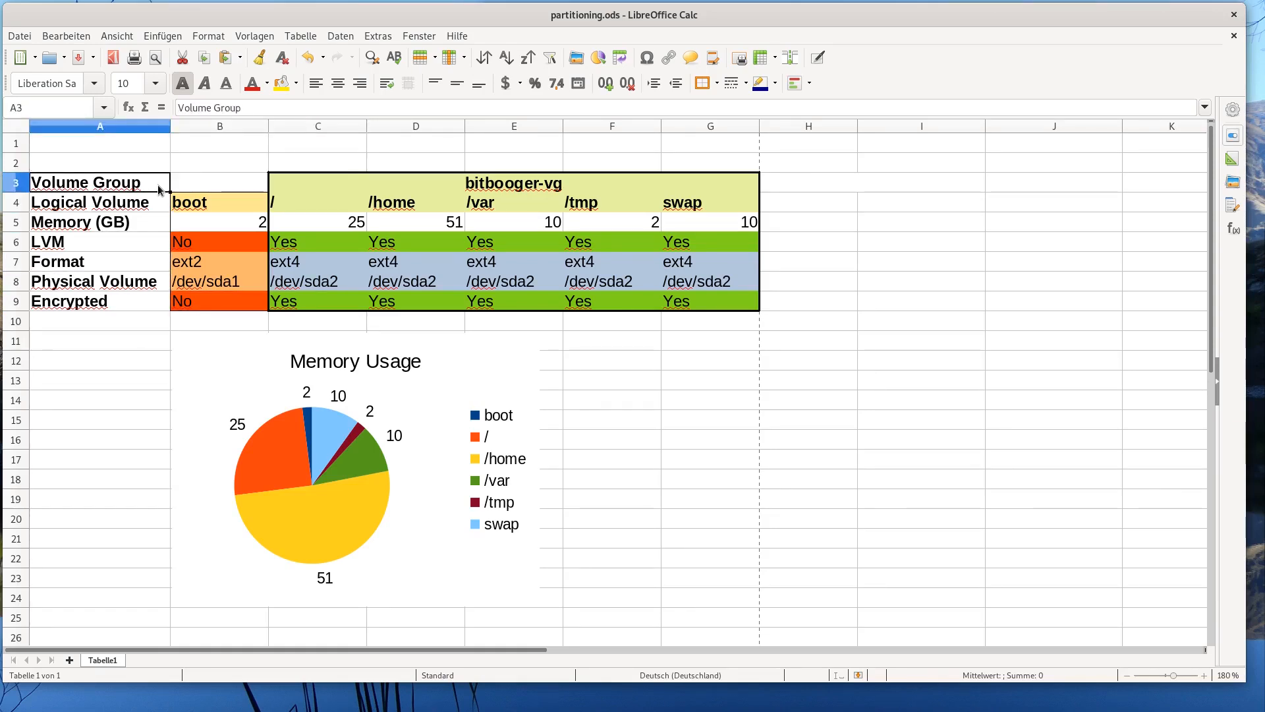
# - Check volume group bitbooger-vg and the logical volume sizes: swap 10, /tmp 2, /home 51, root 25, boot 2
pyautogui.press('Right')
pyautogui.press('Right')
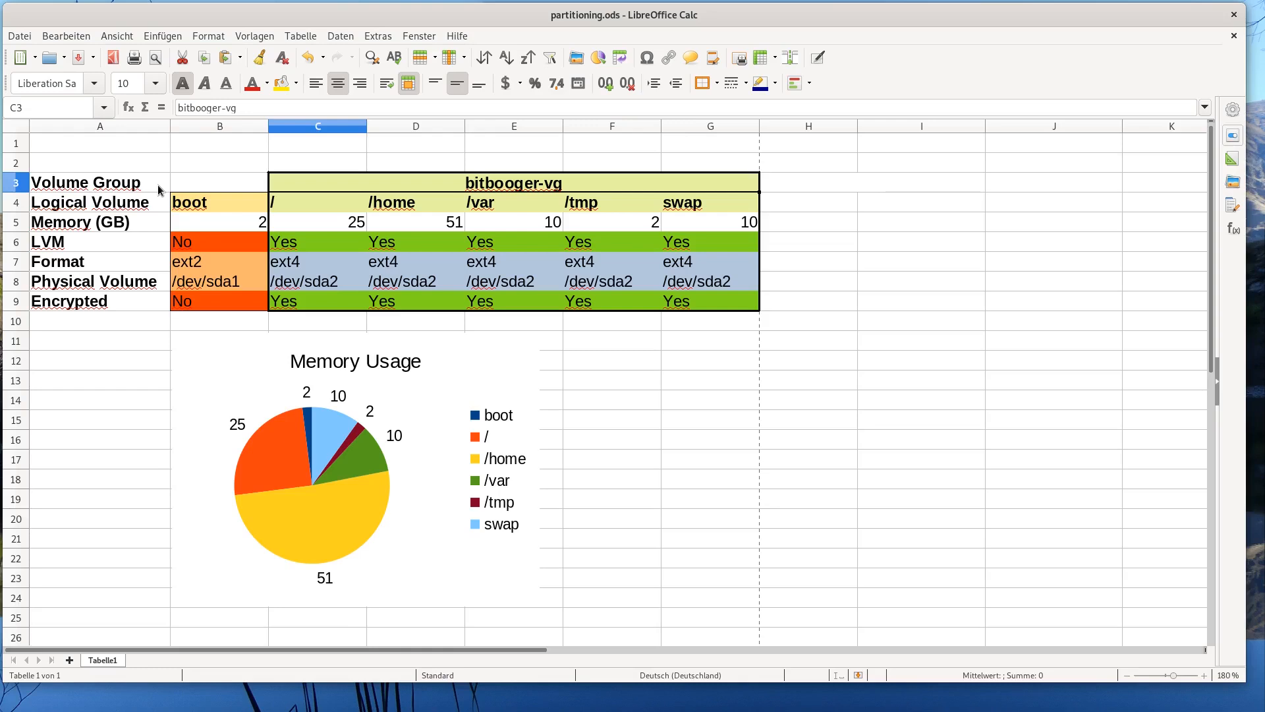
pyautogui.press('Left')
pyautogui.press('Down')
pyautogui.press('Left')
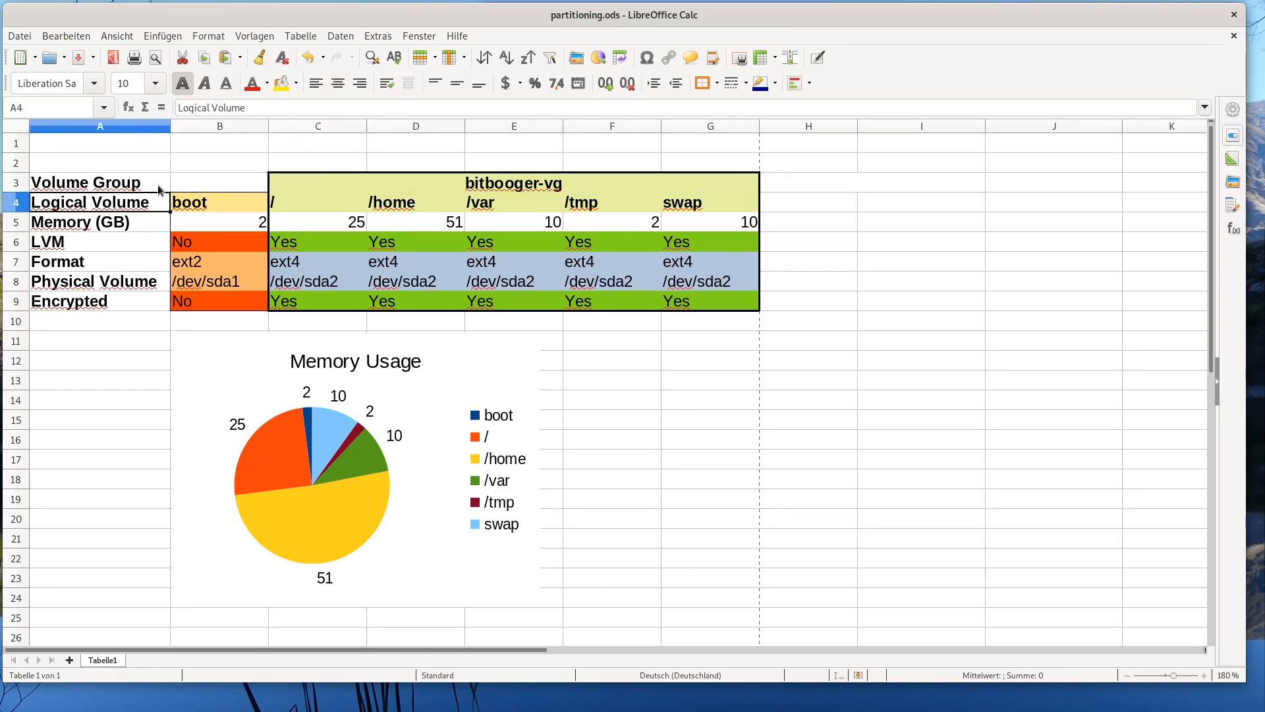
pyautogui.press('Right')
pyautogui.press('Right')
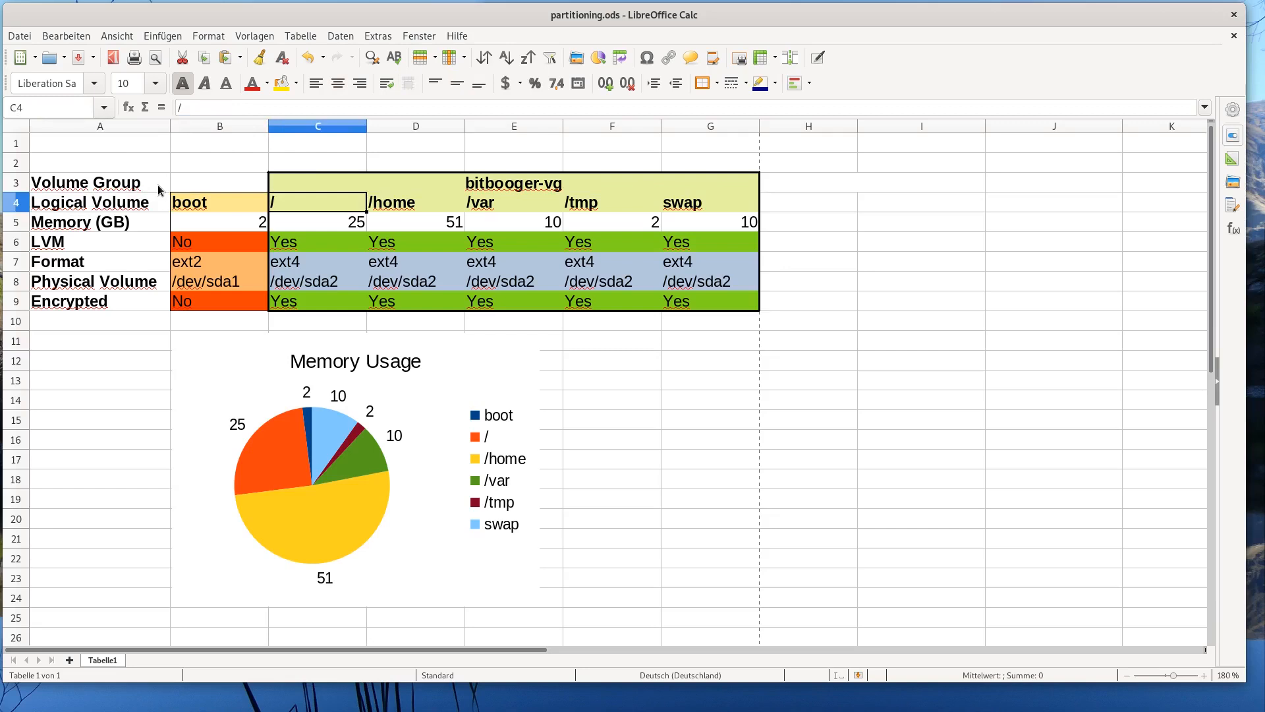
pyautogui.press('Right')
pyautogui.press('Right')
pyautogui.press('Right')
pyautogui.press('Right')
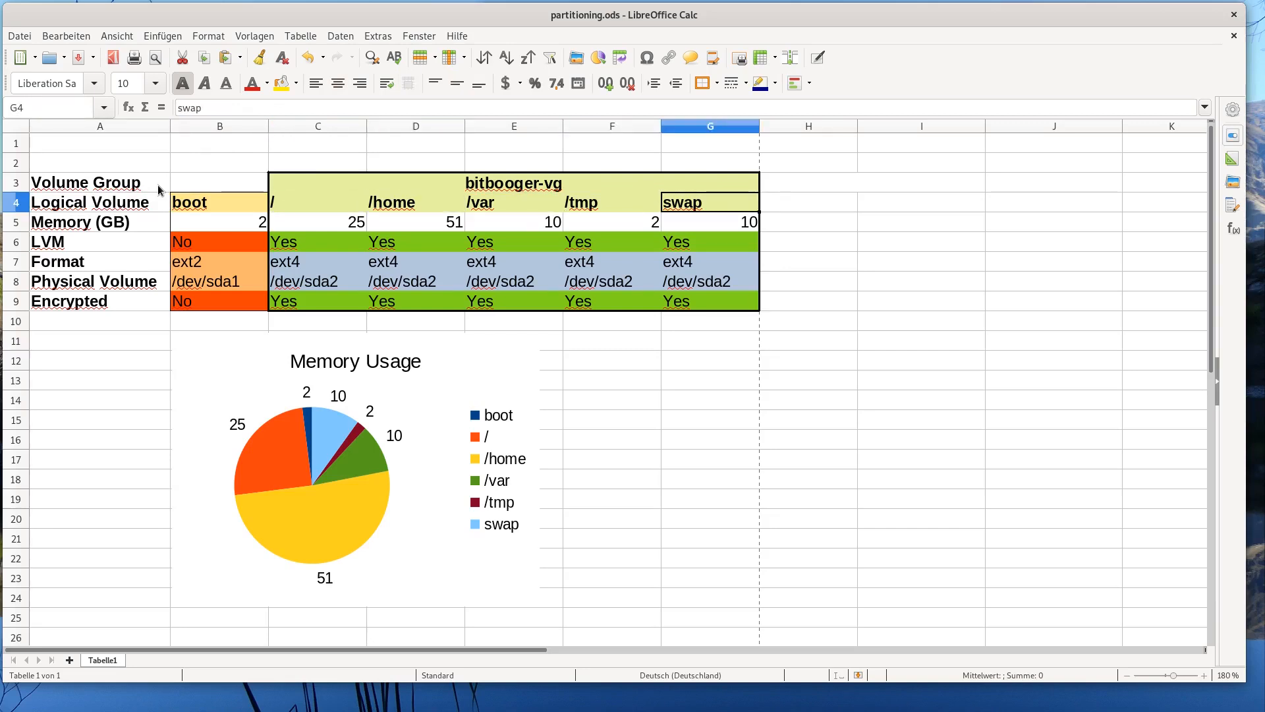
pyautogui.press('Down')
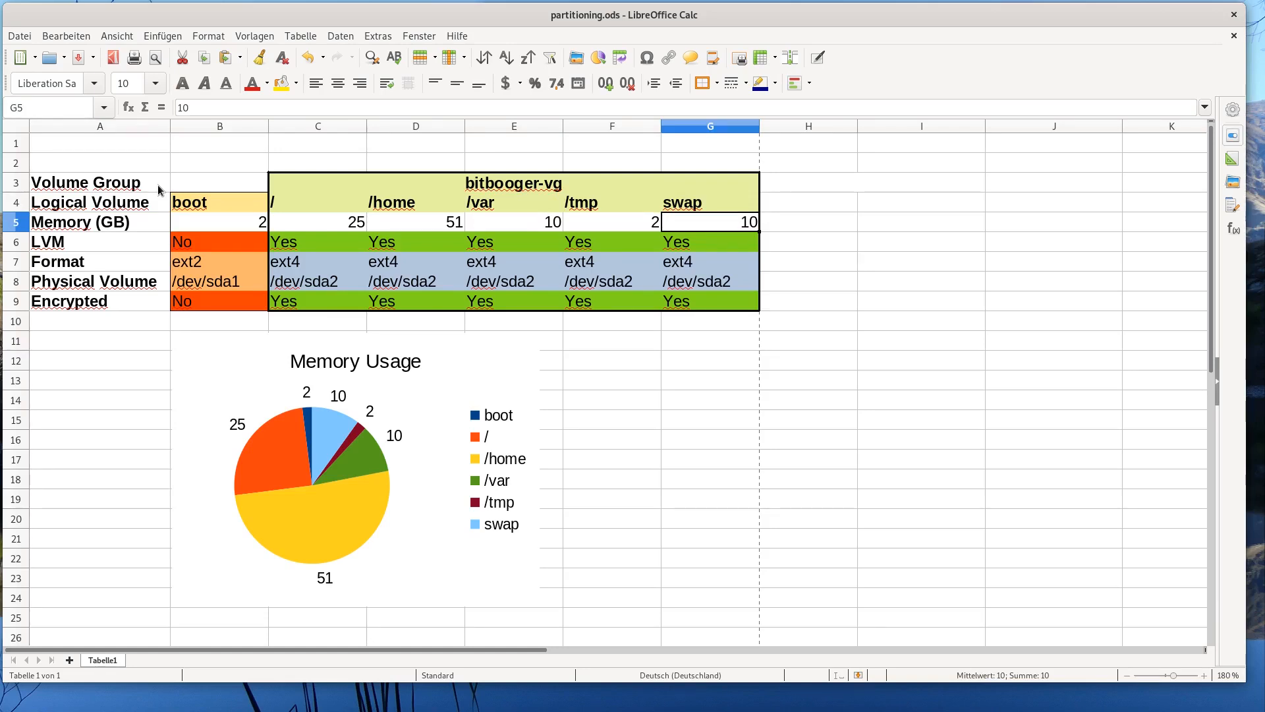
pyautogui.press('Up')
pyautogui.press('Down')
pyautogui.press('Left')
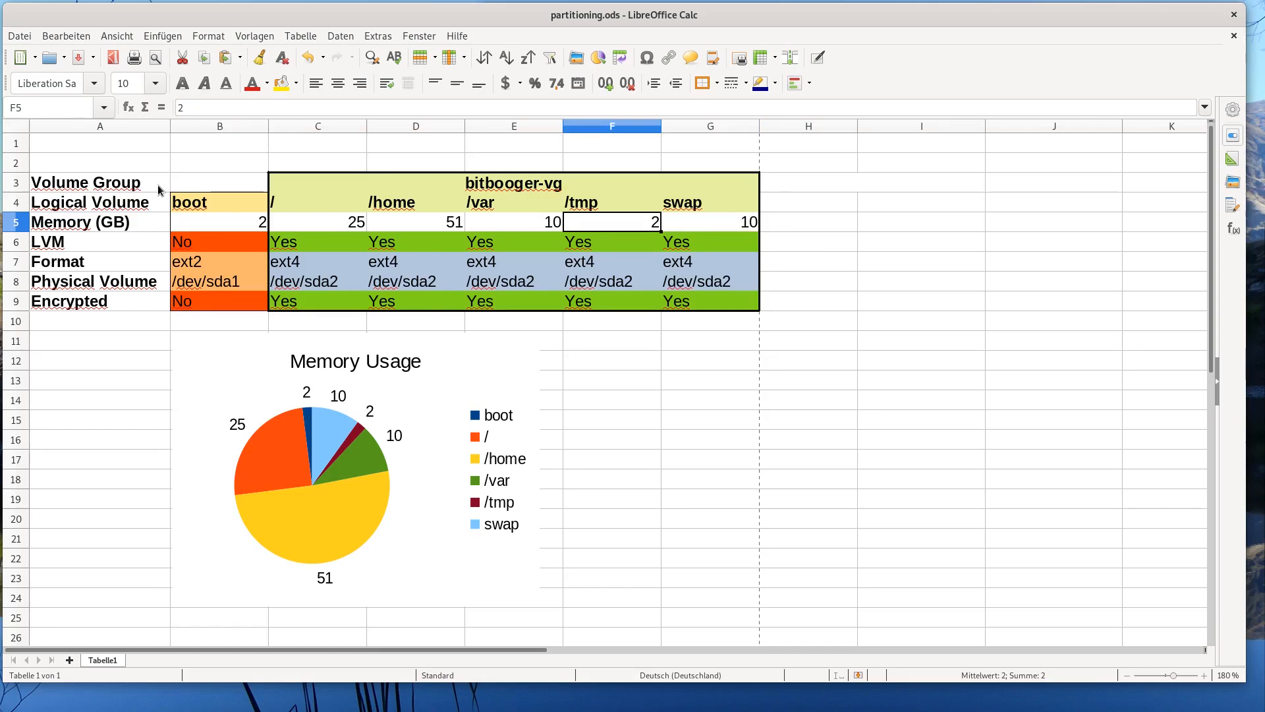
pyautogui.press('Left')
pyautogui.press('Up')
pyautogui.press('Down')
pyautogui.press('Up')
pyautogui.press('Left')
pyautogui.press('Down')
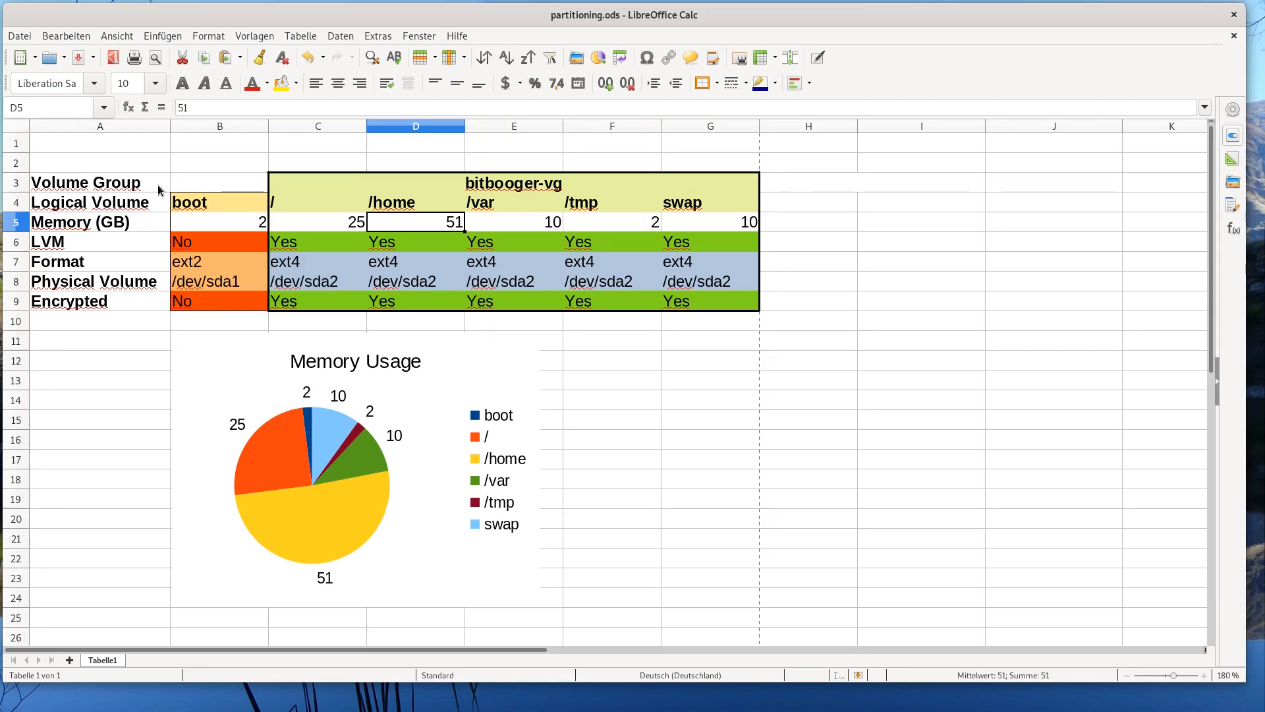
pyautogui.press('Left')
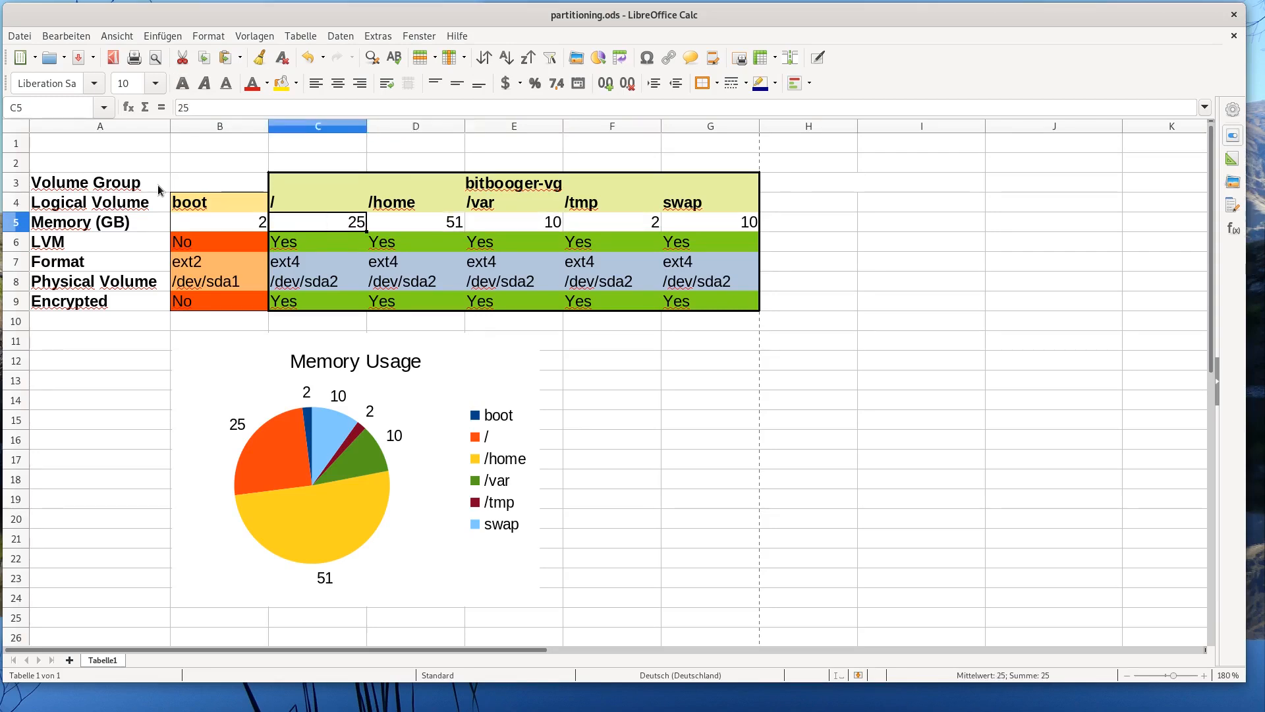
pyautogui.press('Up')
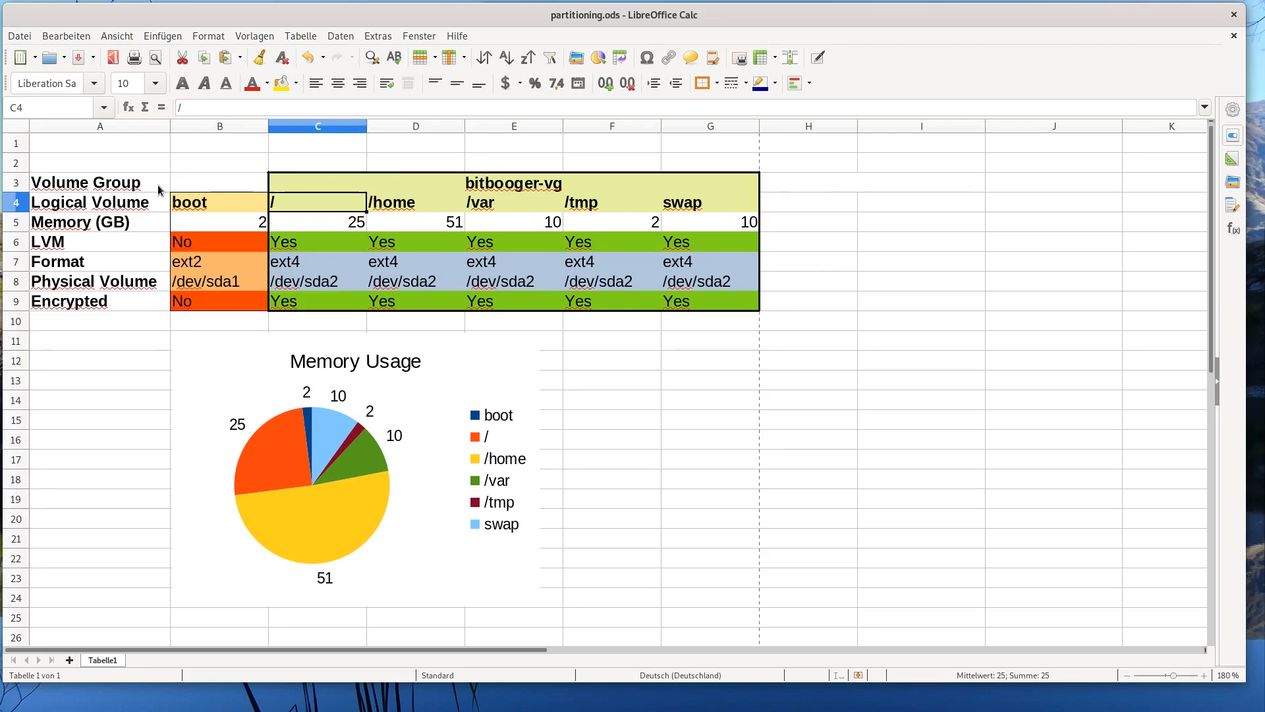
pyautogui.press('Left')
pyautogui.press('Down')
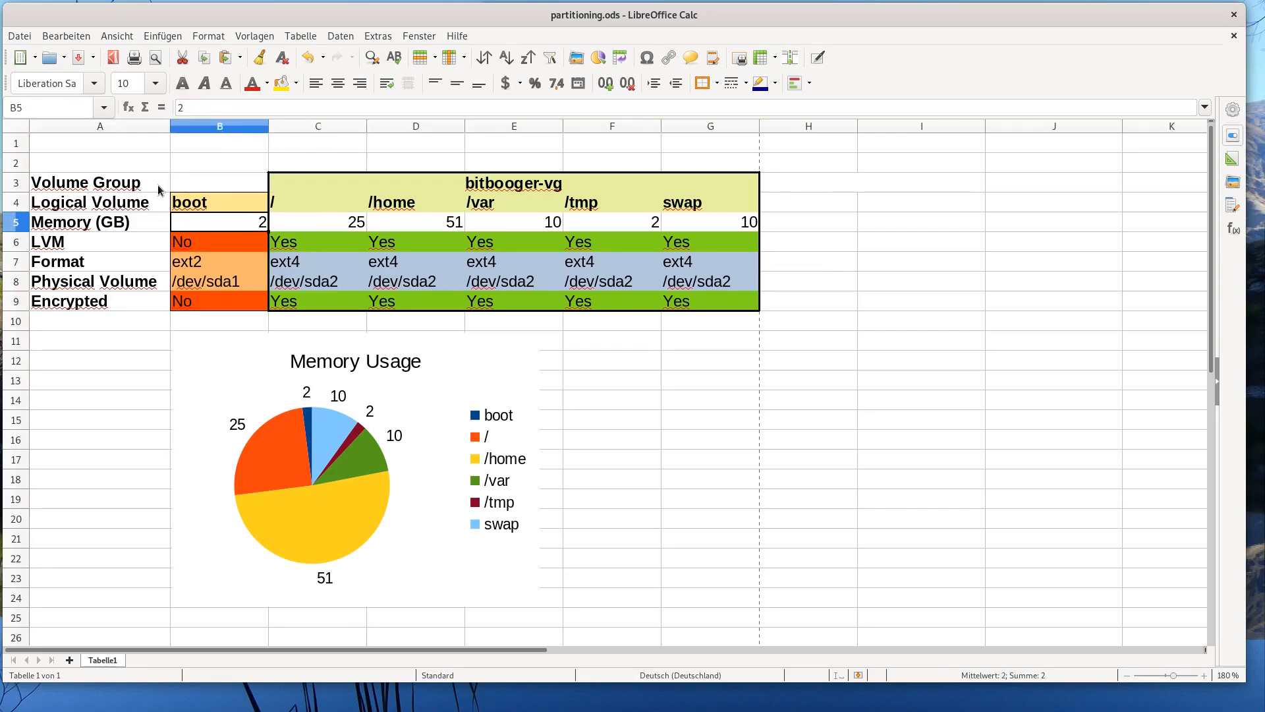
# - Check the boot and root LVM, format (ext2/ext4), /dev/sda1 physical volume and encryption values
pyautogui.click(421, 228)
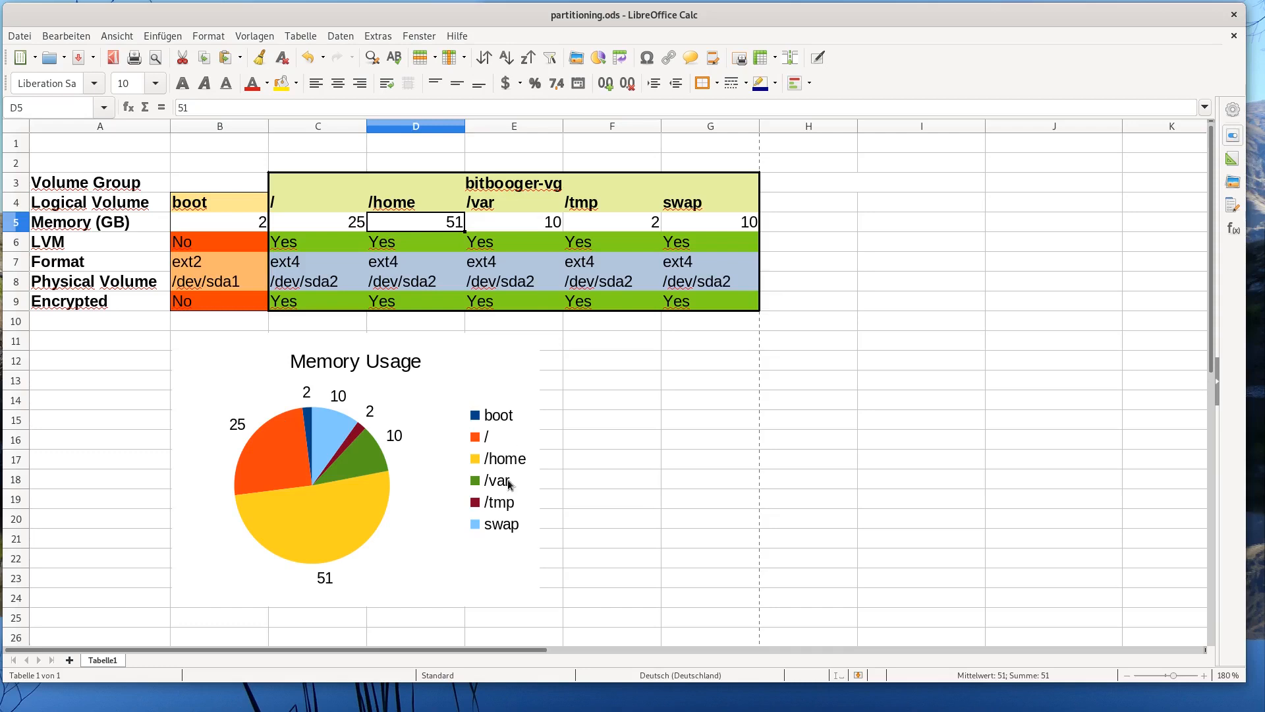
pyautogui.click(725, 207)
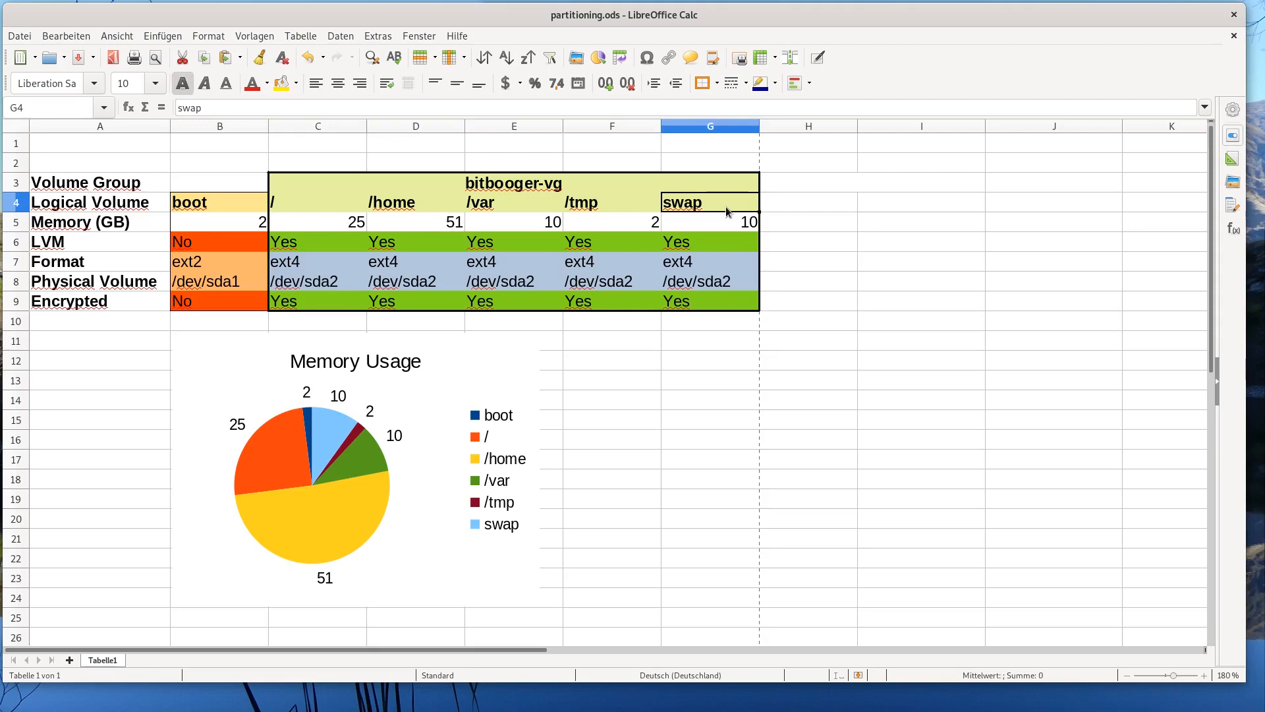
pyautogui.click(121, 246)
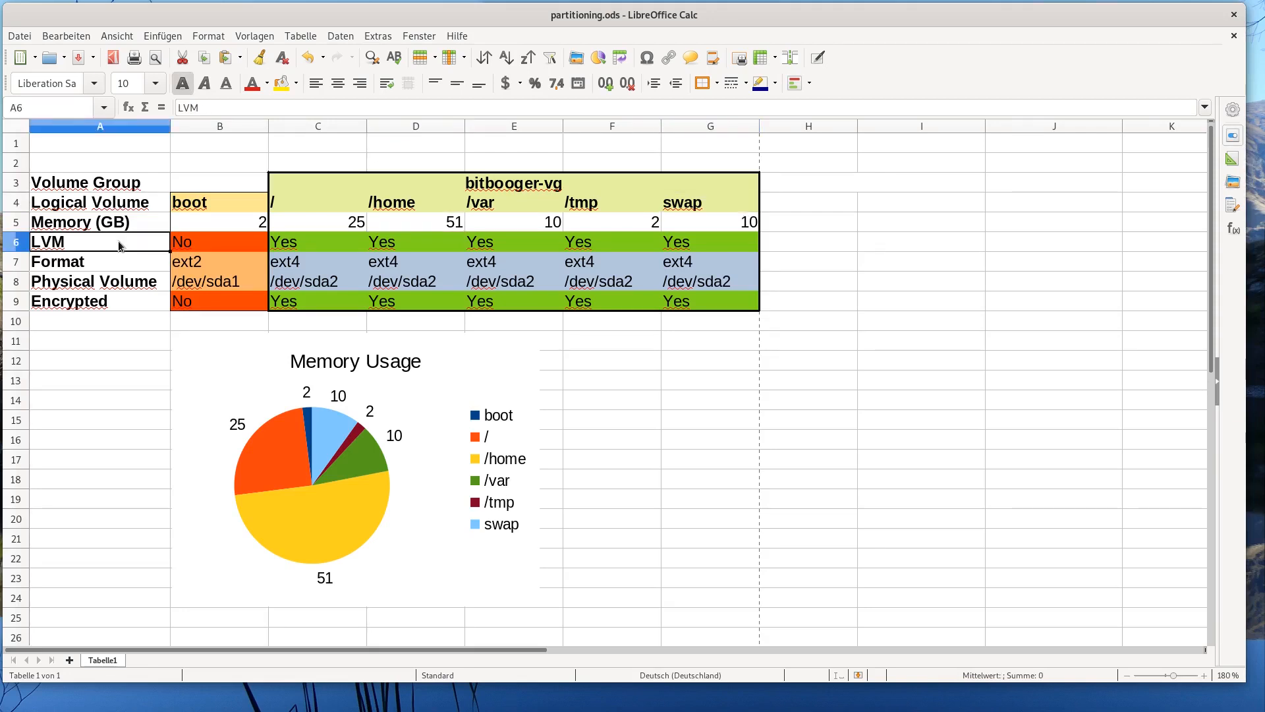
pyautogui.press('Tab')
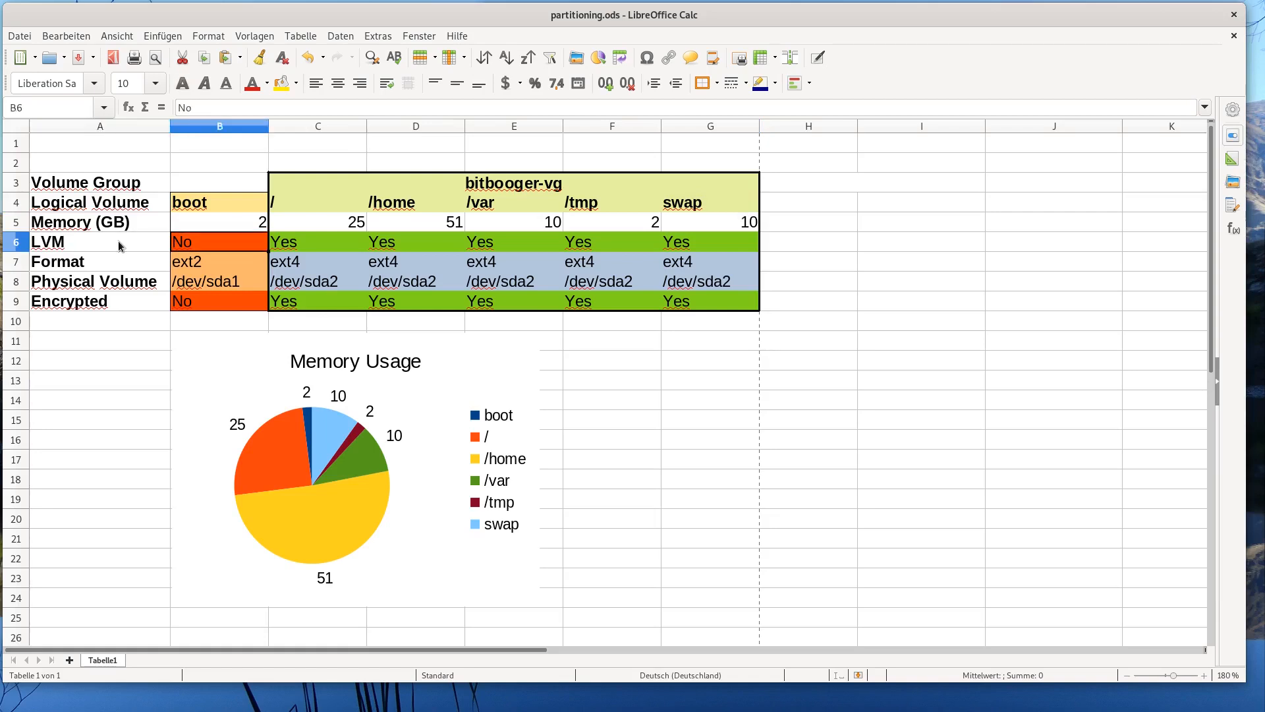
pyautogui.press('Tab')
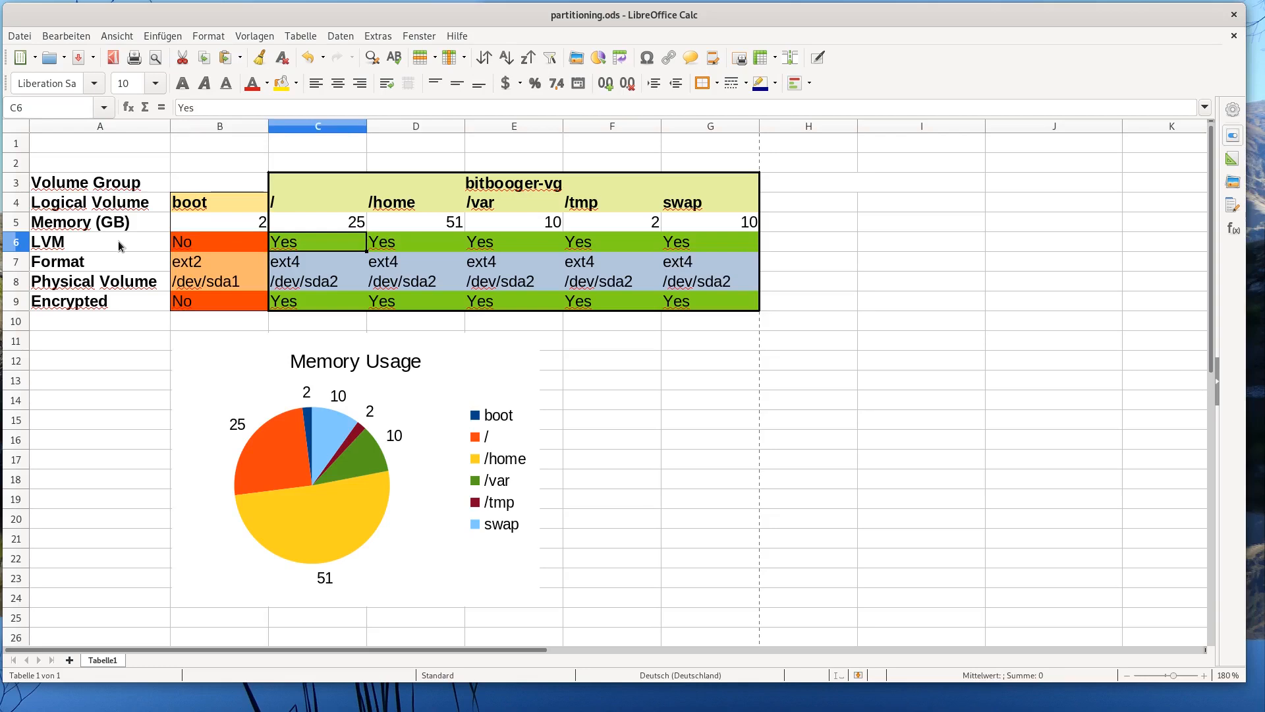
pyautogui.press('Down')
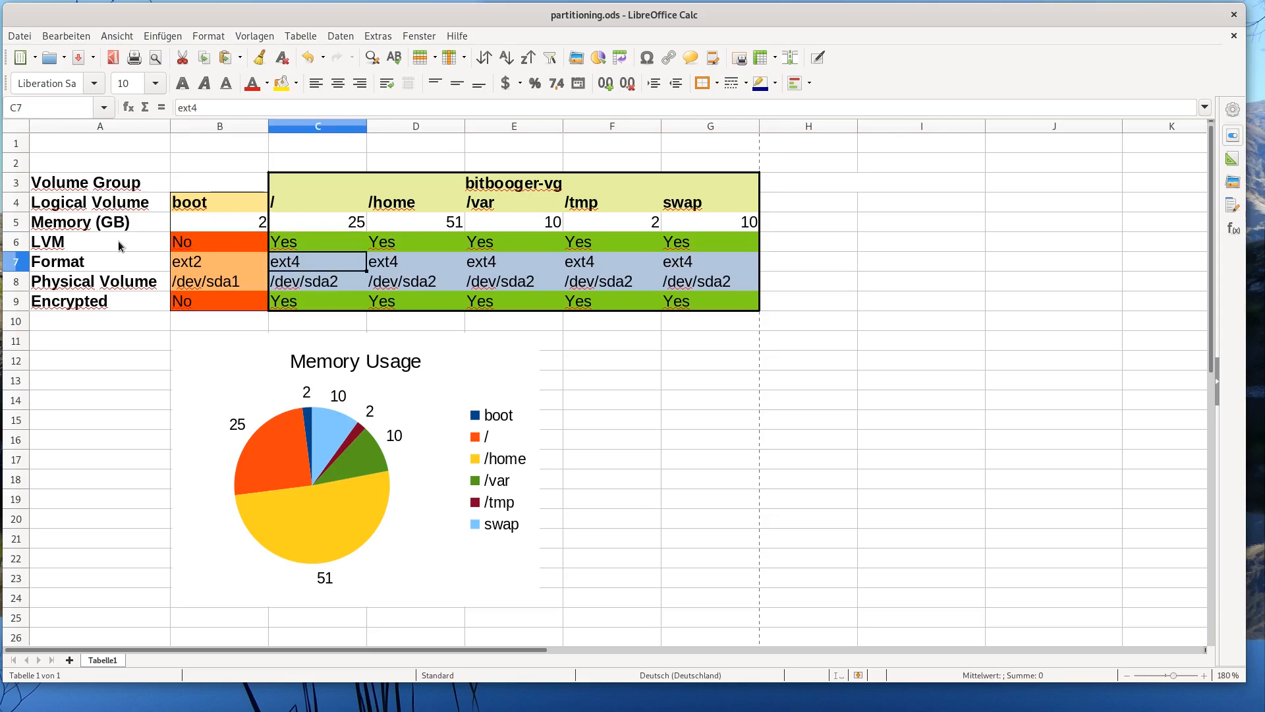
pyautogui.press('Left')
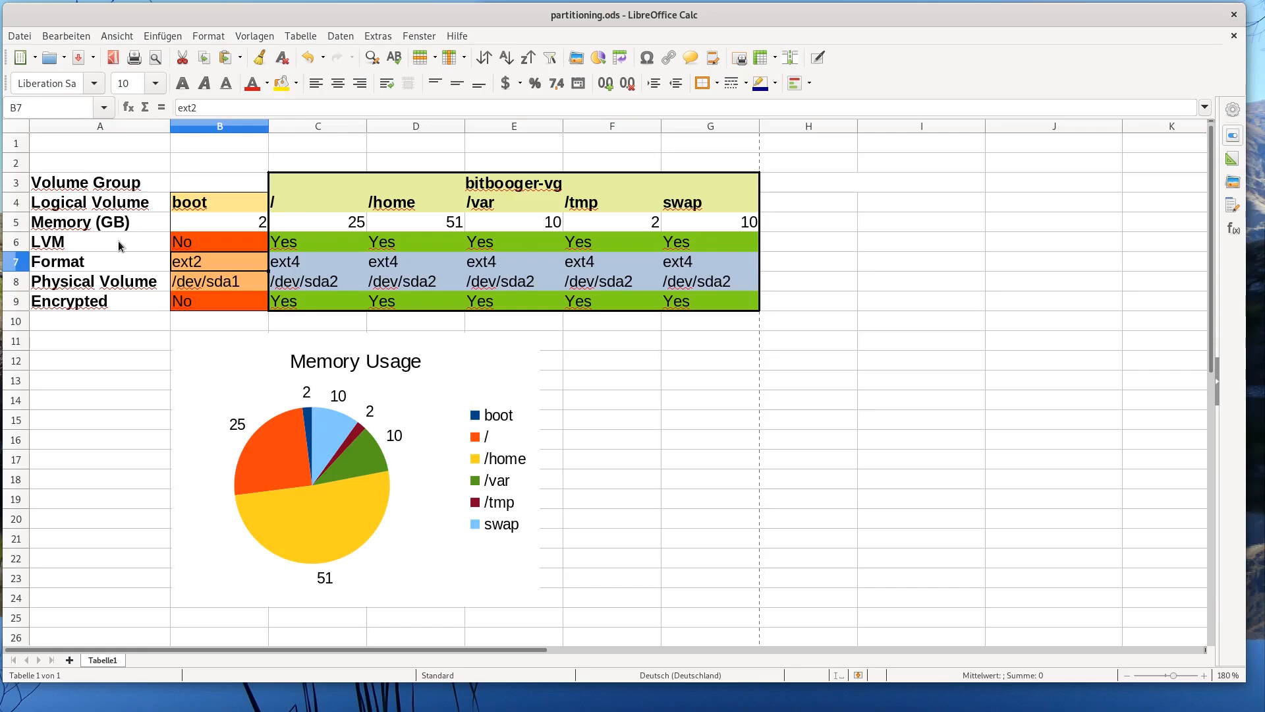
pyautogui.press('Down')
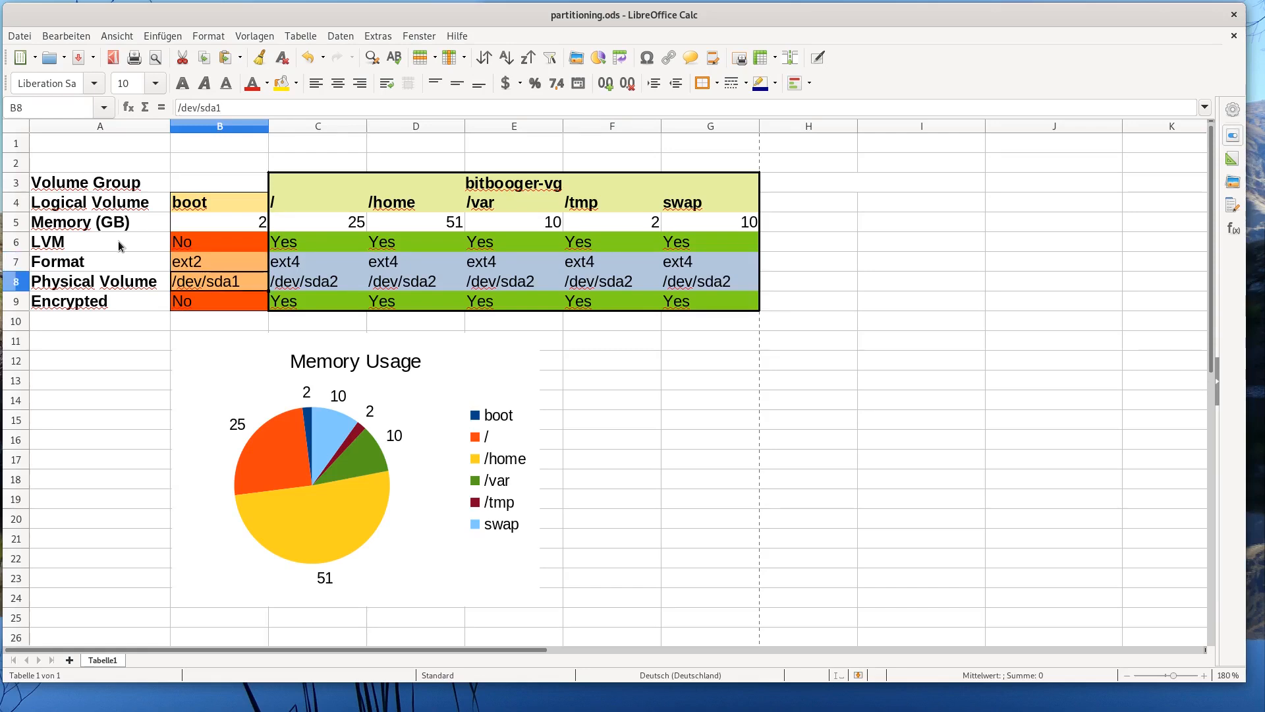
pyautogui.press('Left')
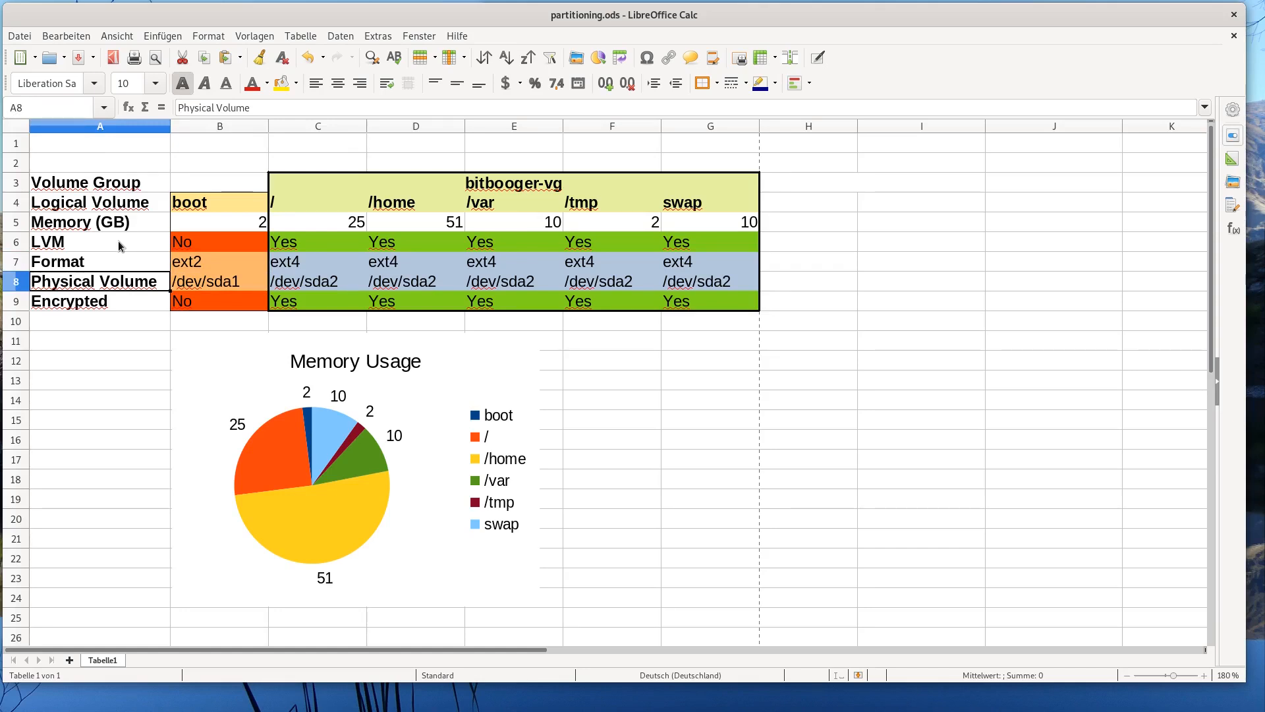
pyautogui.press('Down')
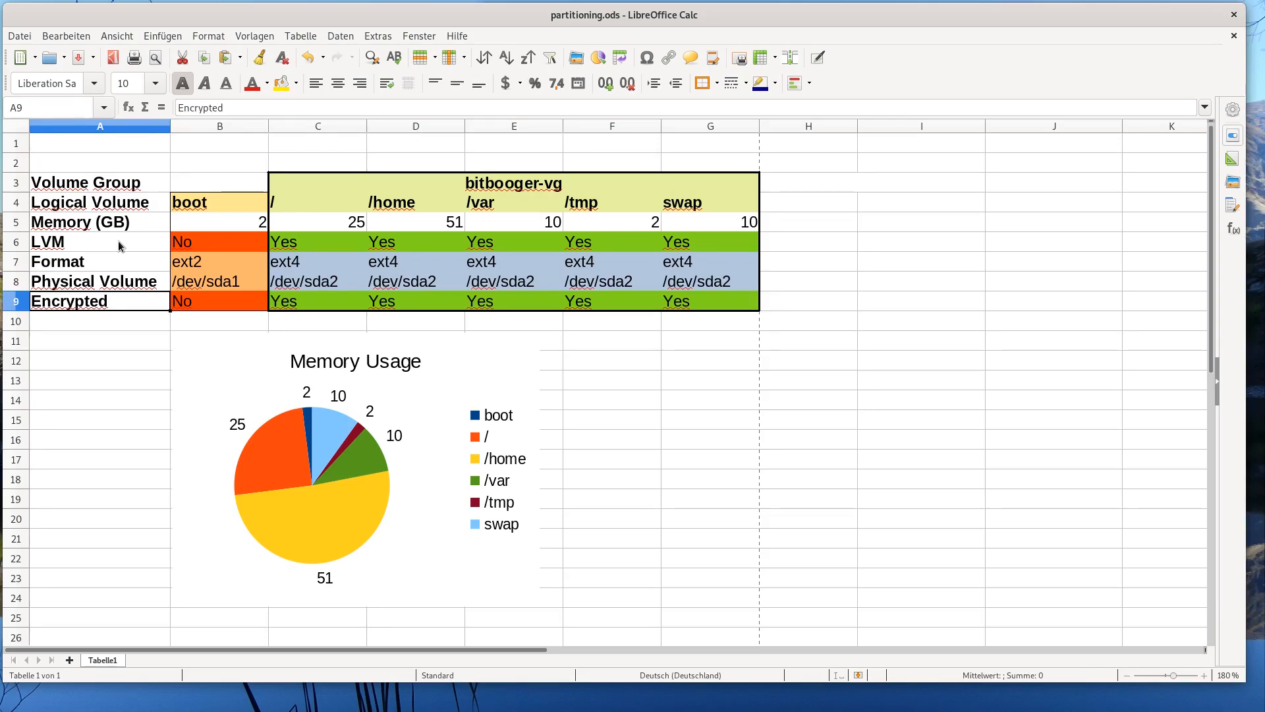
pyautogui.press('Right')
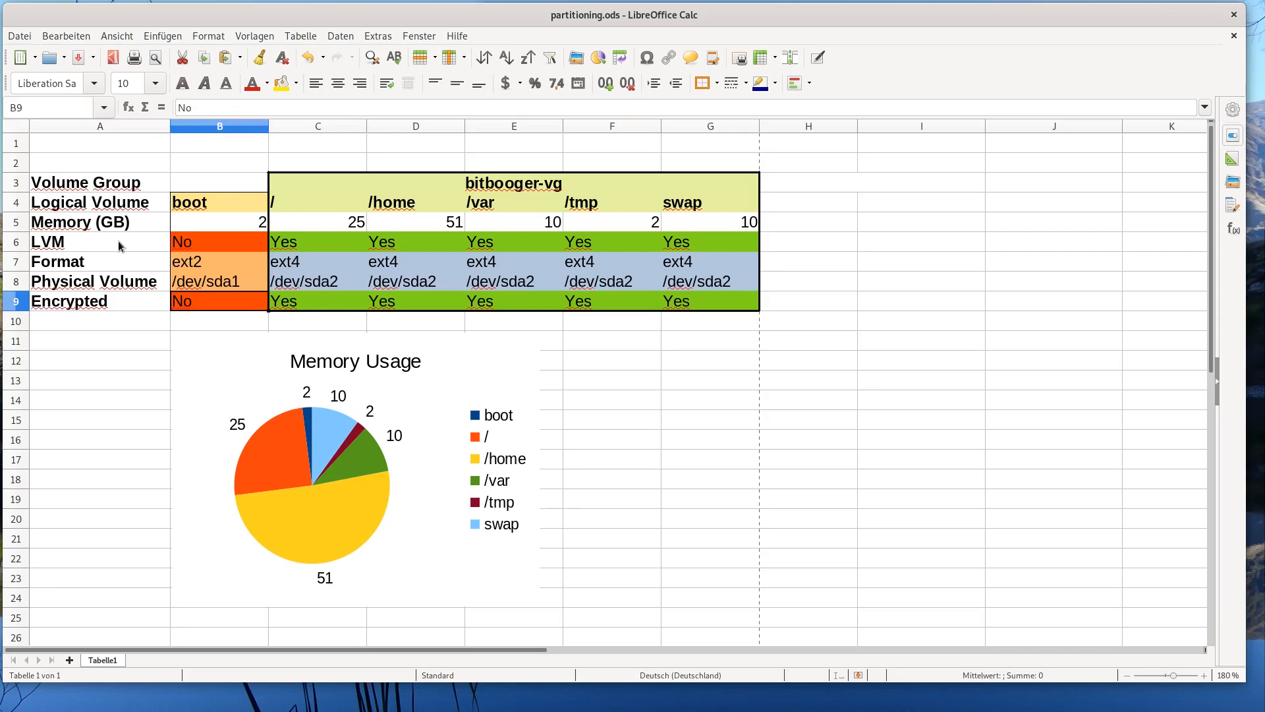
pyautogui.press('Right')
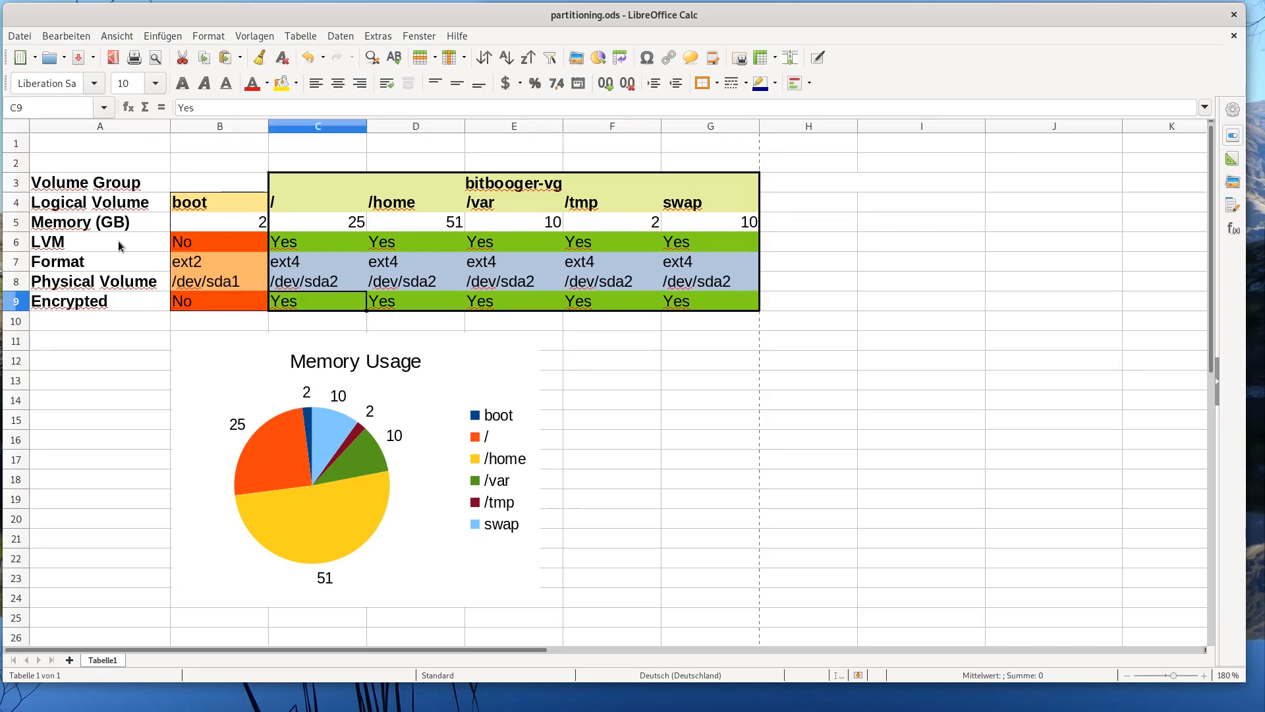
pyautogui.press('Left')
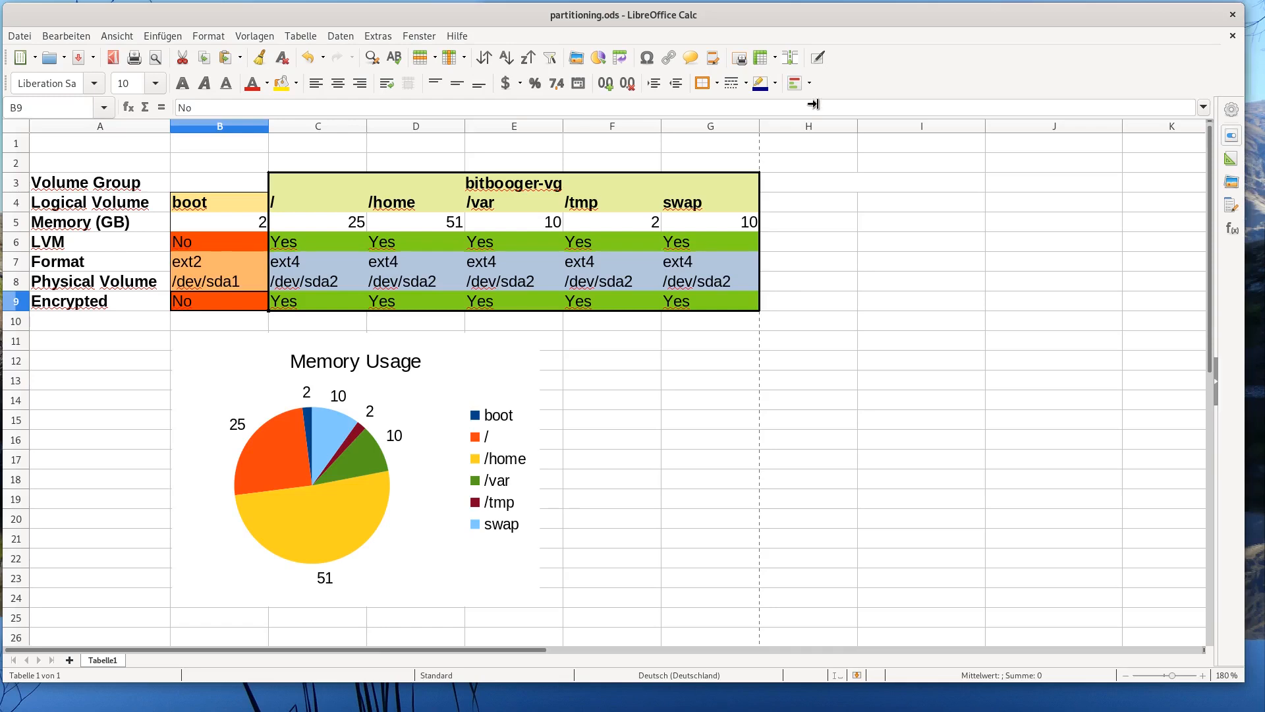
# - Narrow the spreadsheet to uncover the installer VM and start the text-mode Install
pyautogui.moveTo(812, 104); pyautogui.dragTo(543, 38)
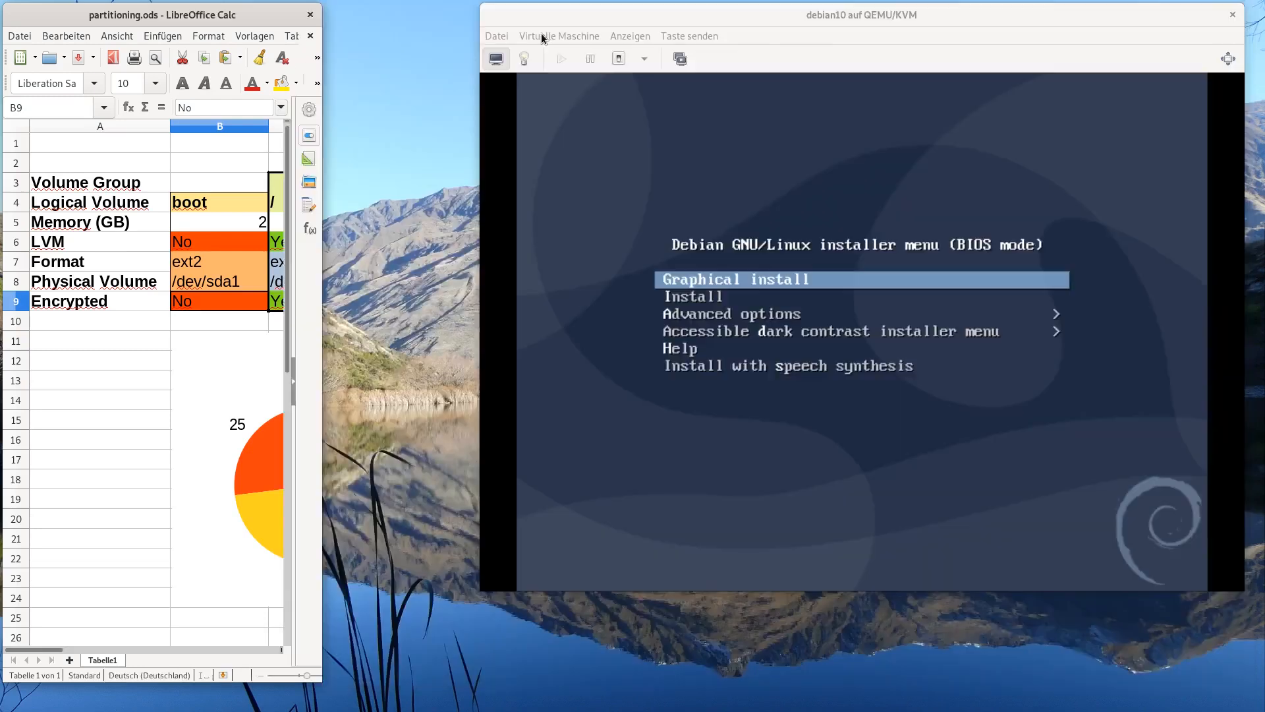
pyautogui.press('Down')
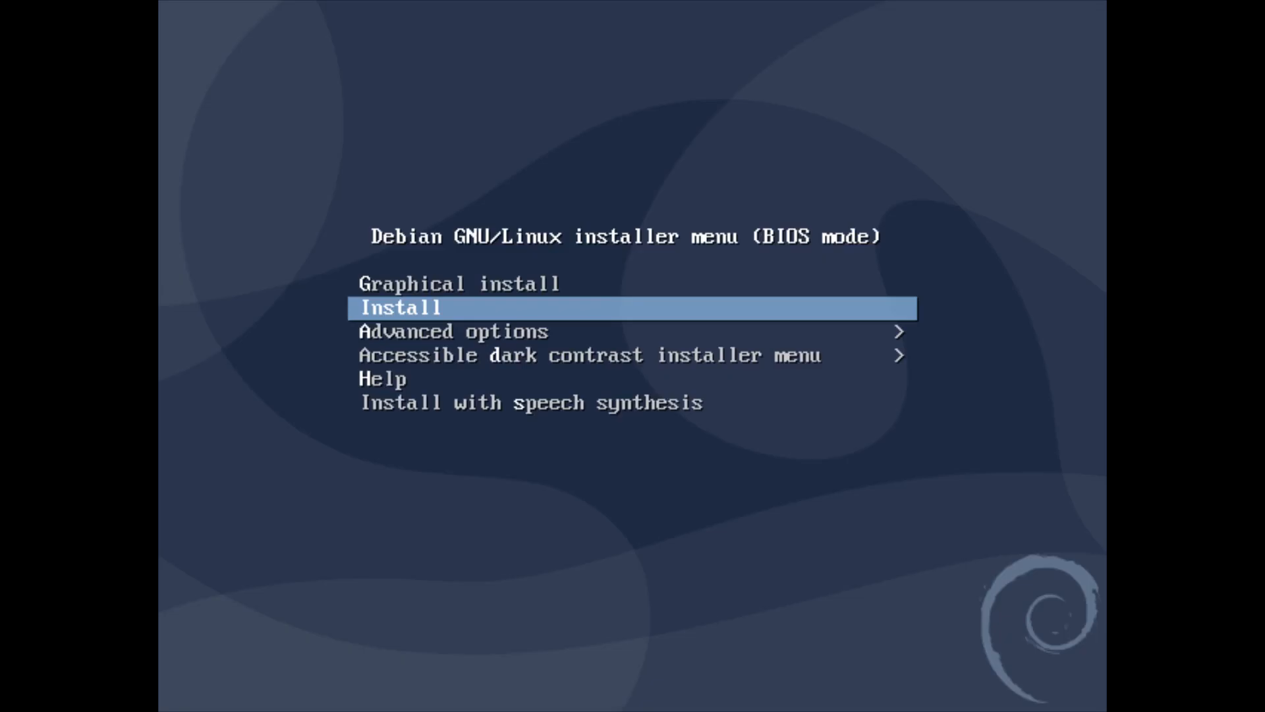
pyautogui.press('Up')
pyautogui.press('Down')
pyautogui.press('Return')
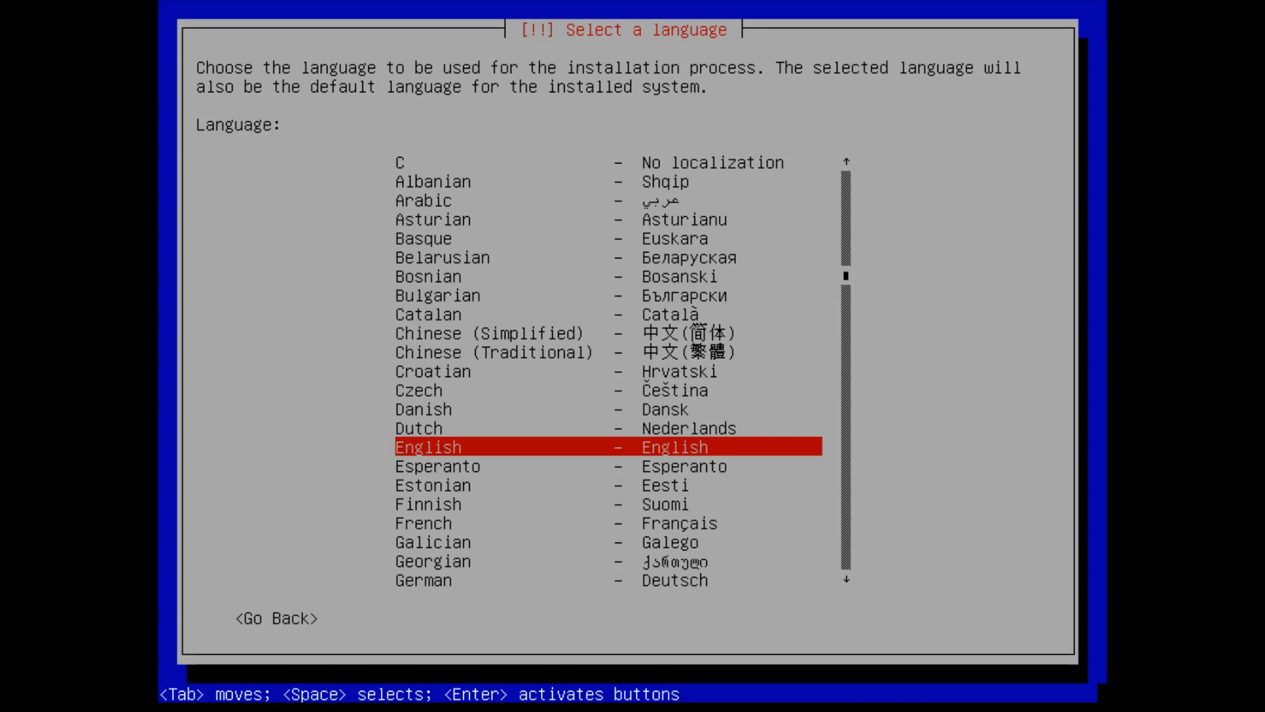
# - Choose English, location Europe > Germany, the en_US locale and the German keymap
pyautogui.press('Return')
pyautogui.press('Down')
pyautogui.press('Down')
pyautogui.press('Down')
pyautogui.press('Return')
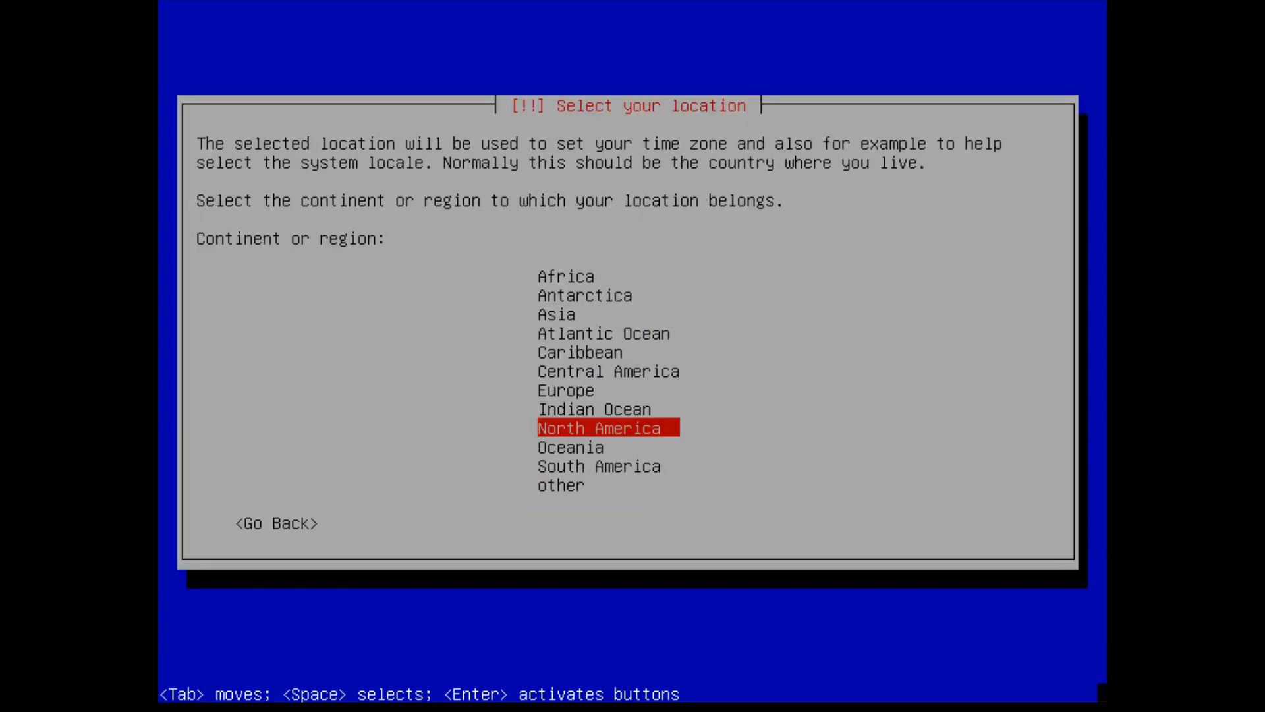
pyautogui.press('Up')
pyautogui.press('Up')
pyautogui.press('Return')
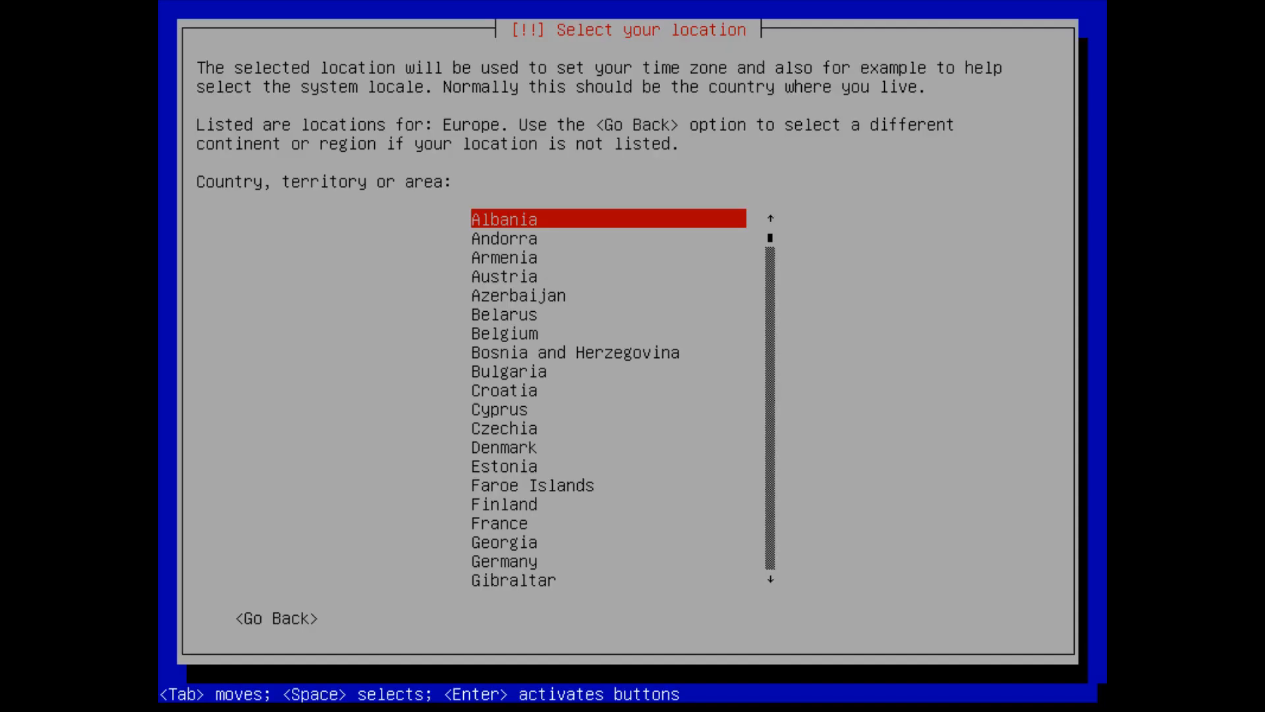
pyautogui.press('Down')
pyautogui.press('Down')
pyautogui.press('Down')
pyautogui.press('Down')
pyautogui.press('Down')
pyautogui.press('Down')
pyautogui.press('Down')
pyautogui.press('Down')
pyautogui.press('Down')
pyautogui.press('Down')
pyautogui.press('Down')
pyautogui.press('Down')
pyautogui.press('Down')
pyautogui.press('Down')
pyautogui.press('Down')
pyautogui.press('Down')
pyautogui.press('Down')
pyautogui.press('Down')
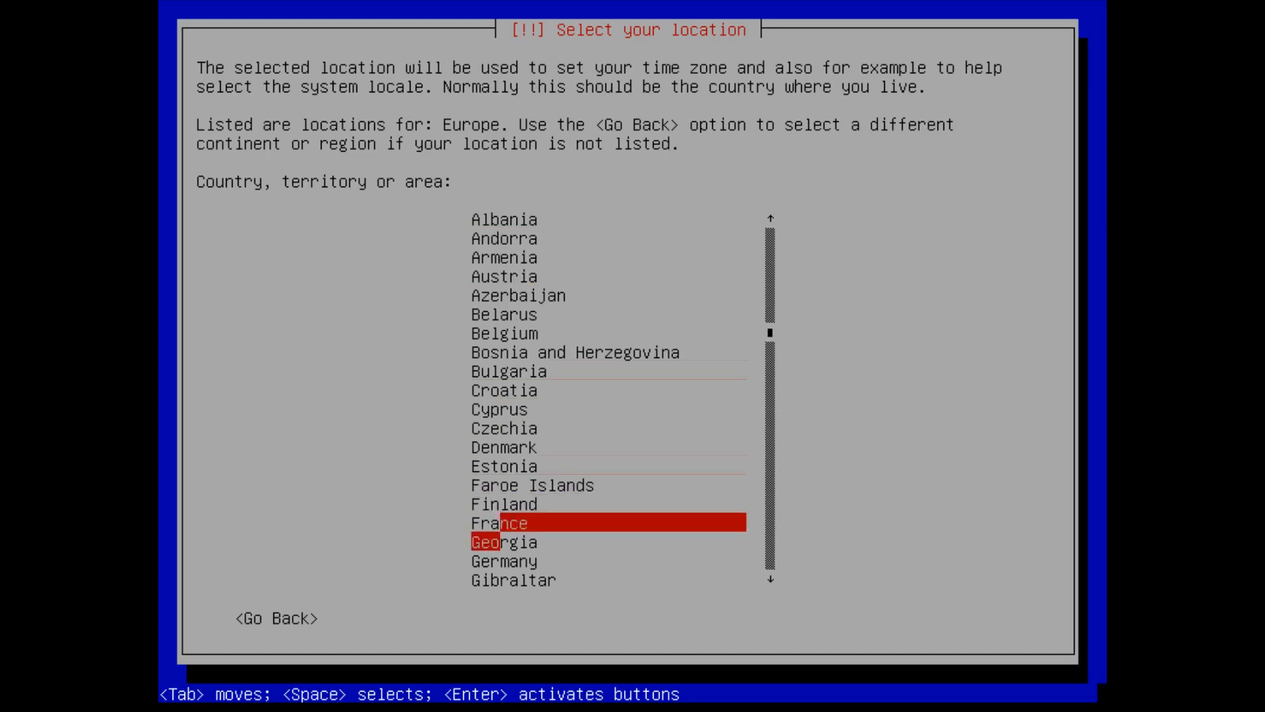
pyautogui.press('Return')
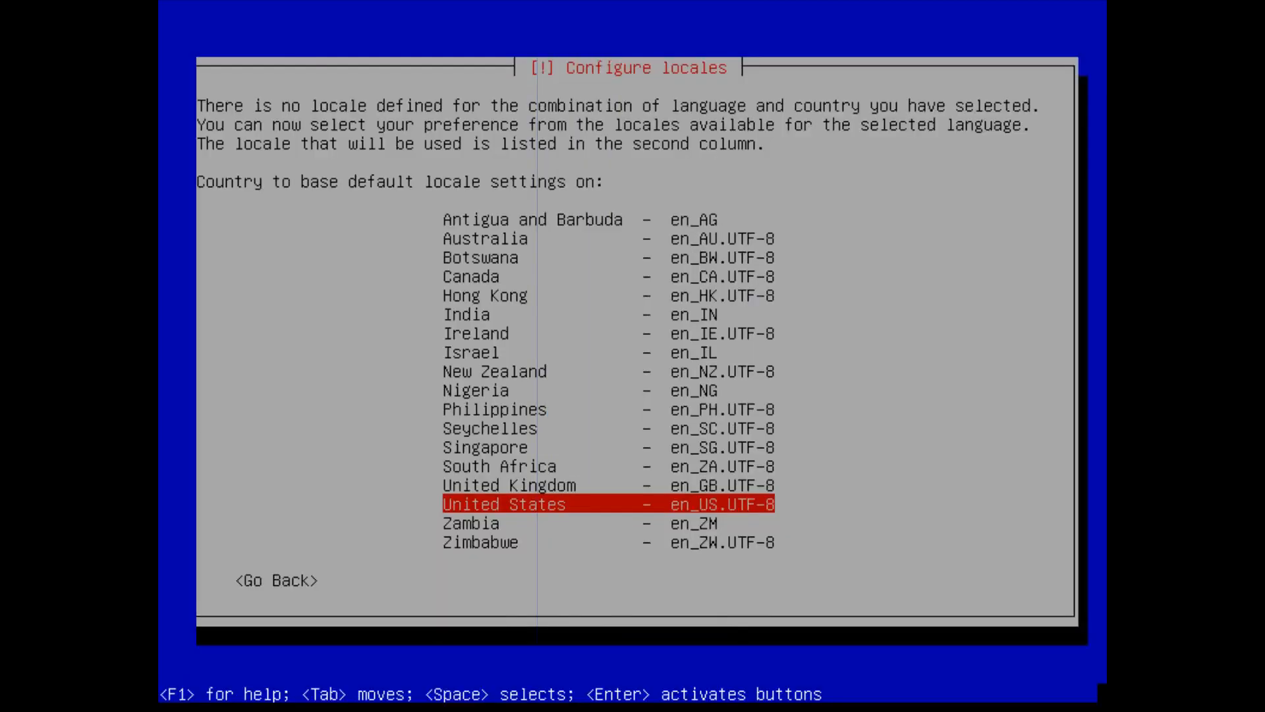
pyautogui.press('Return')
pyautogui.press('Down')
pyautogui.press('Down')
pyautogui.press('Down')
pyautogui.press('Down')
pyautogui.press('Down')
pyautogui.press('Down')
pyautogui.press('Down')
pyautogui.press('Down')
pyautogui.press('Down')
pyautogui.press('Down')
pyautogui.press('Down')
pyautogui.press('Down')
pyautogui.press('Down')
pyautogui.press('Down')
pyautogui.press('Down')
pyautogui.press('Down')
pyautogui.press('Down')
pyautogui.press('Down')
pyautogui.press('Down')
pyautogui.press('Down')
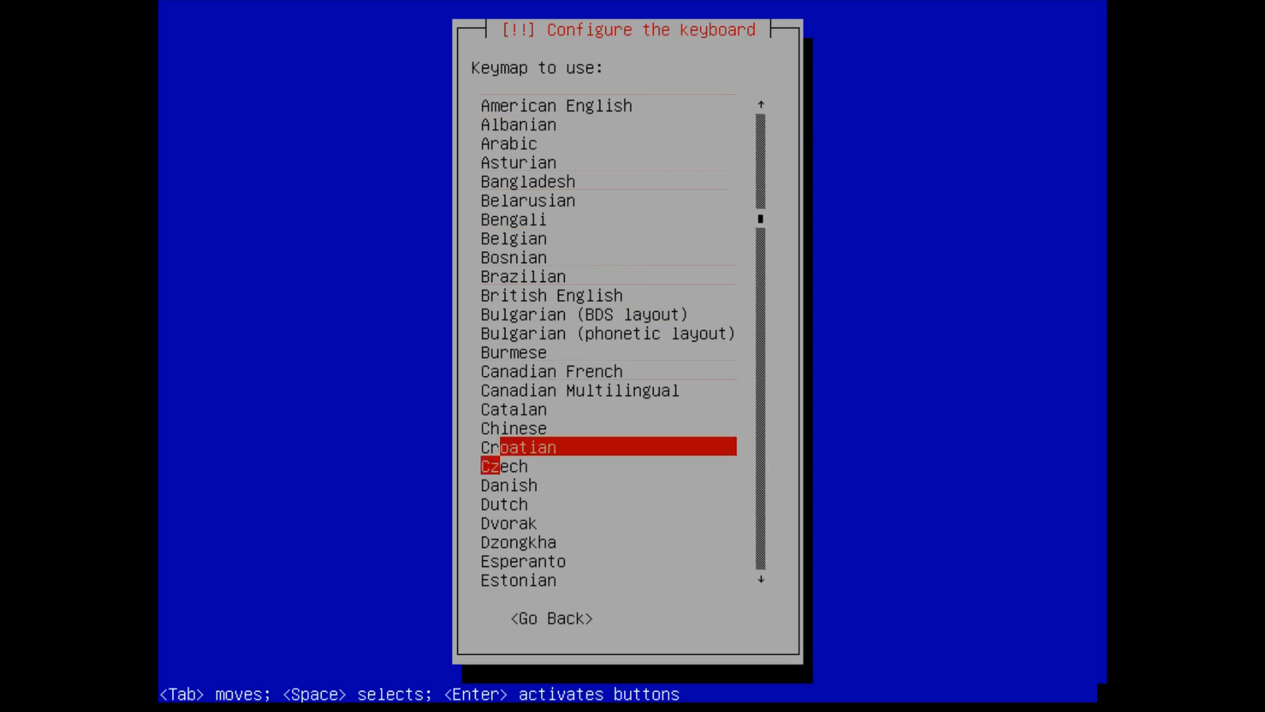
pyautogui.press('Up')
pyautogui.press('Up')
pyautogui.press('Up')
pyautogui.press('Up')
pyautogui.press('Up')
pyautogui.press('Up')
pyautogui.press('Up')
pyautogui.press('Up')
pyautogui.press('Up')
pyautogui.press('Up')
pyautogui.press('Up')
pyautogui.press('Up')
pyautogui.press('Up')
pyautogui.press('Up')
pyautogui.press('Up')
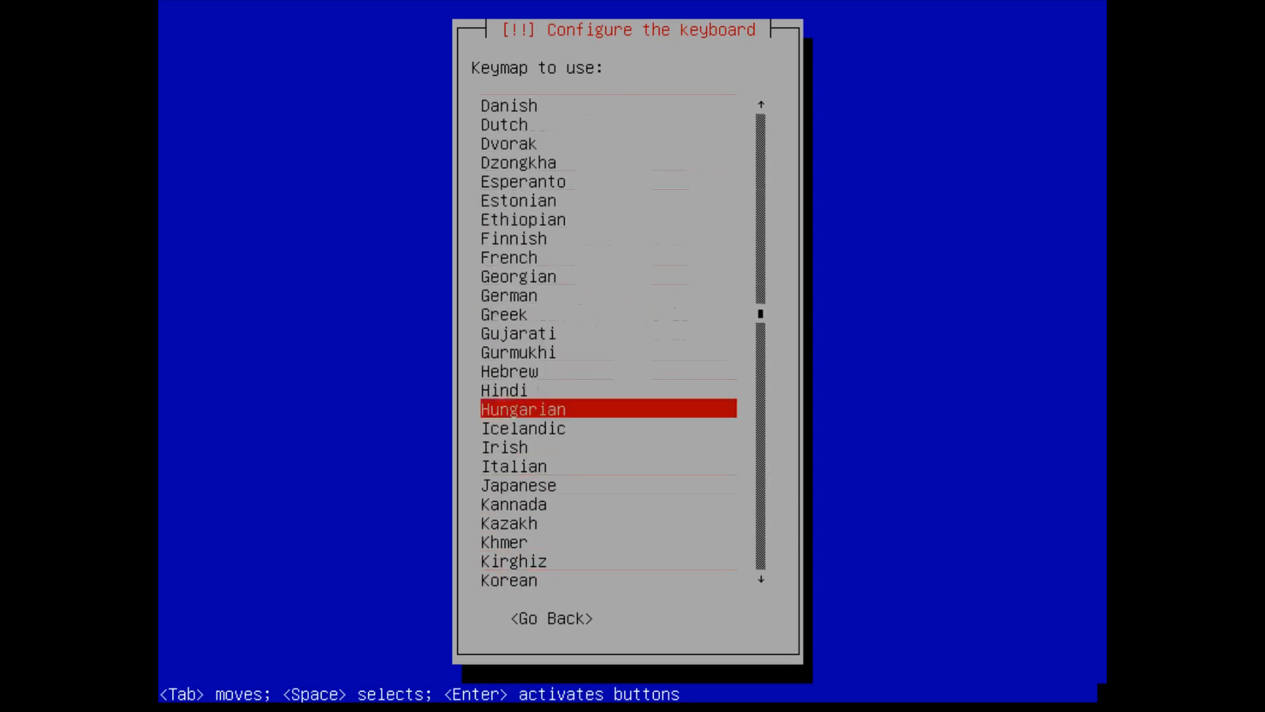
pyautogui.press('Return')
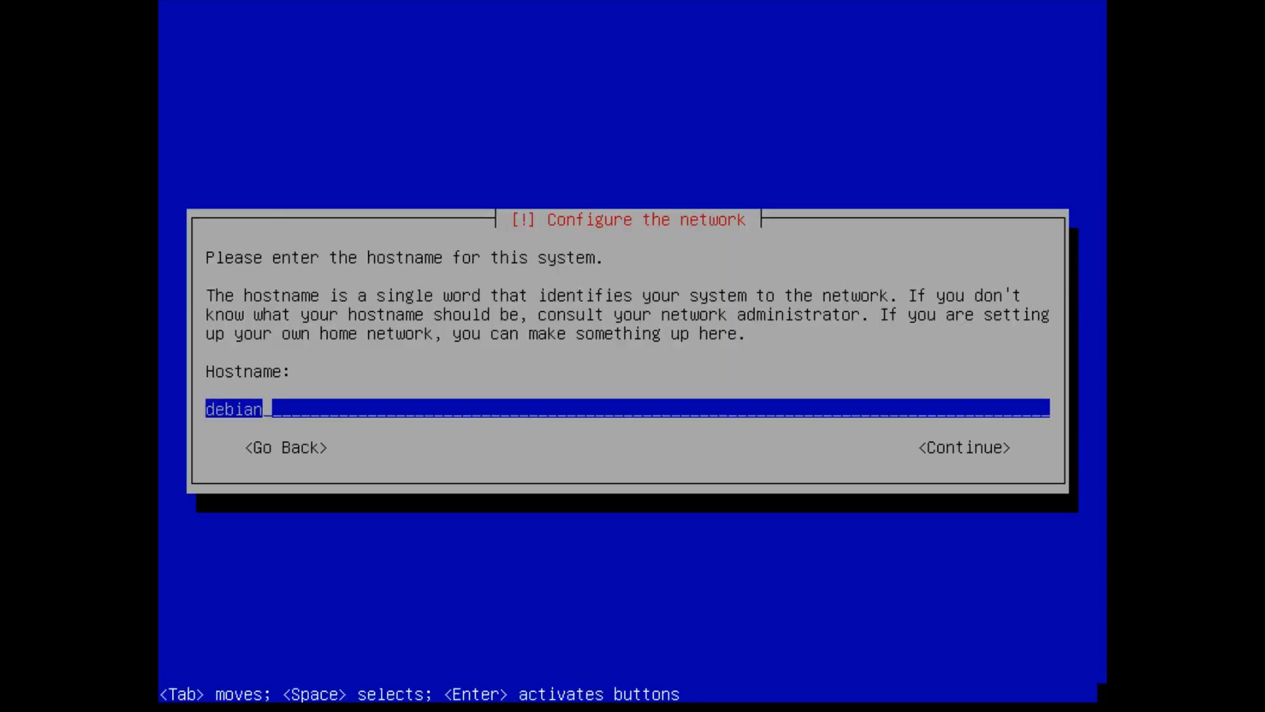
# - Set the hostname to 'bitbooger' and the domain name to 'youtube'
pyautogui.press('BackSpace')
pyautogui.press('BackSpace')
pyautogui.press('BackSpace')
pyautogui.press('BackSpace')
pyautogui.press('BackSpace')
pyautogui.press('BackSpace')
pyautogui.write('bitbooger')
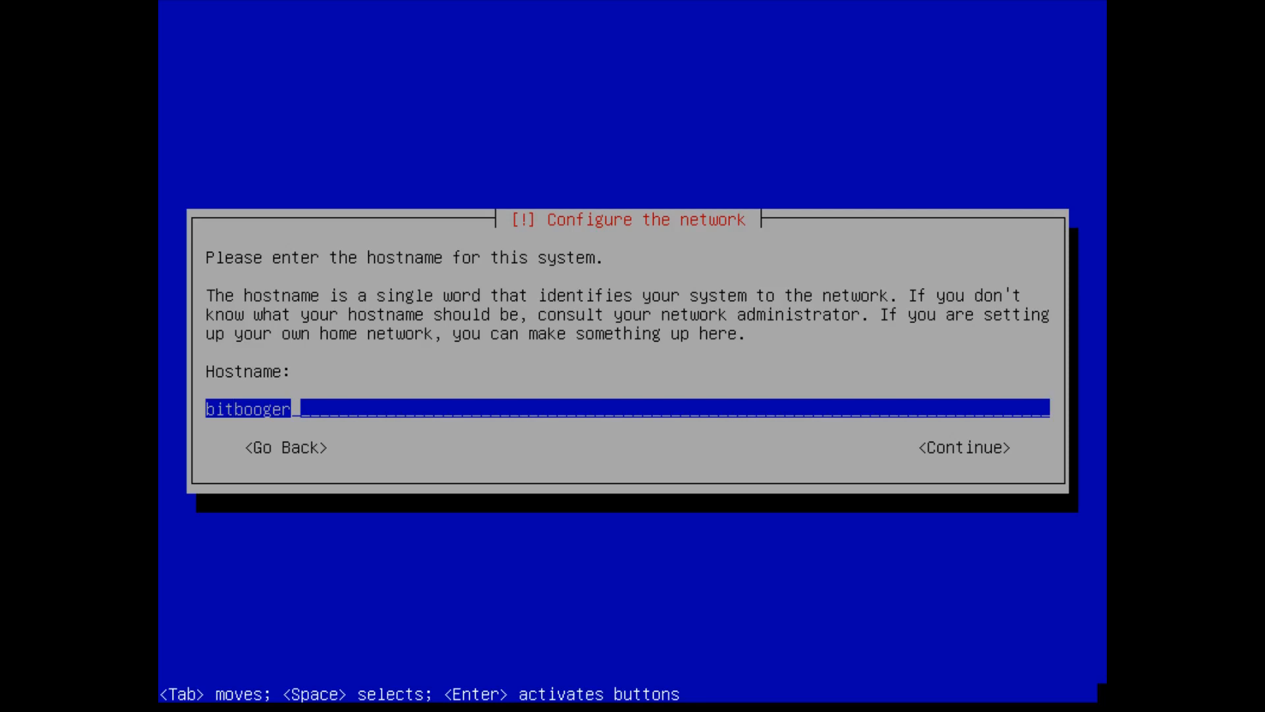
pyautogui.press('Return')
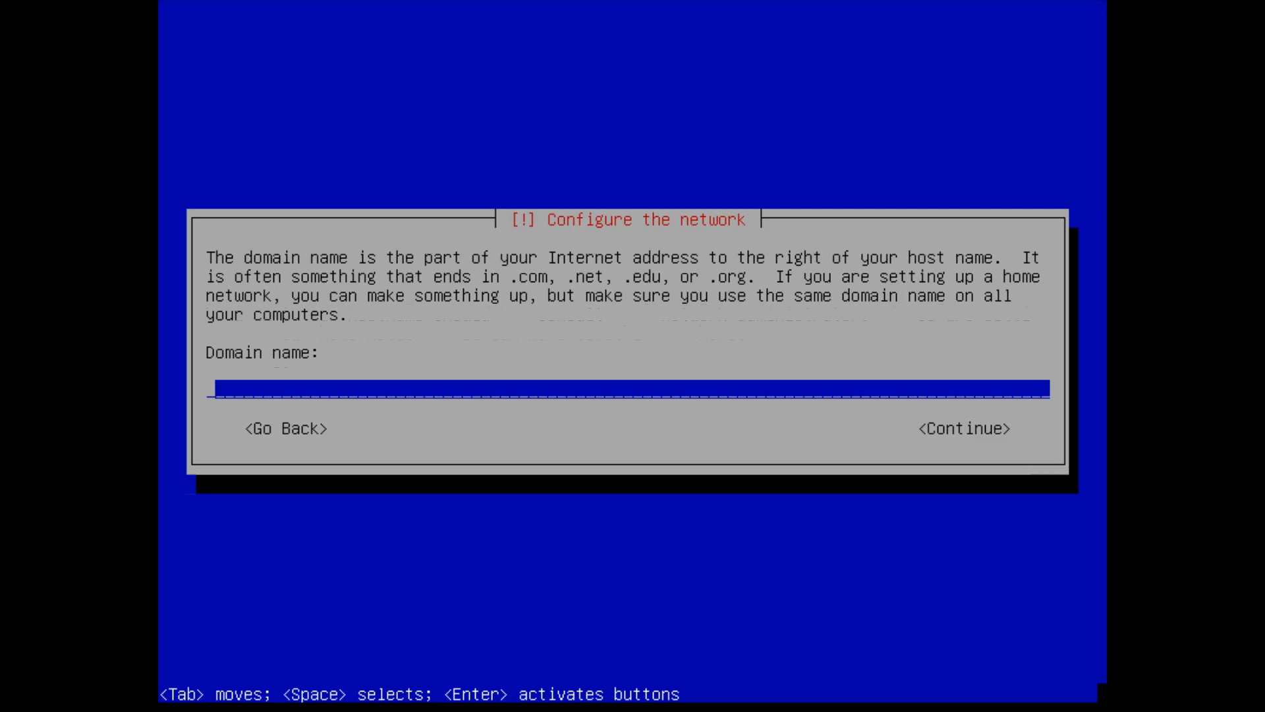
pyautogui.write('youtube')
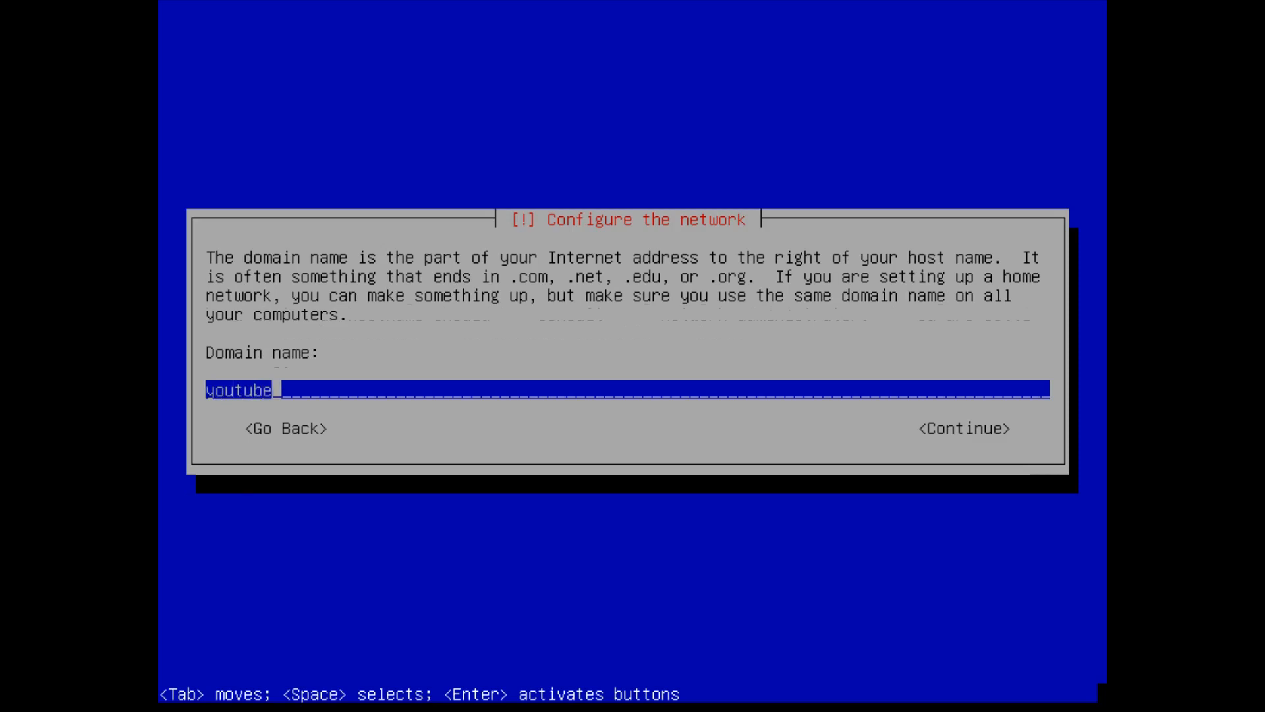
pyautogui.press('Return')
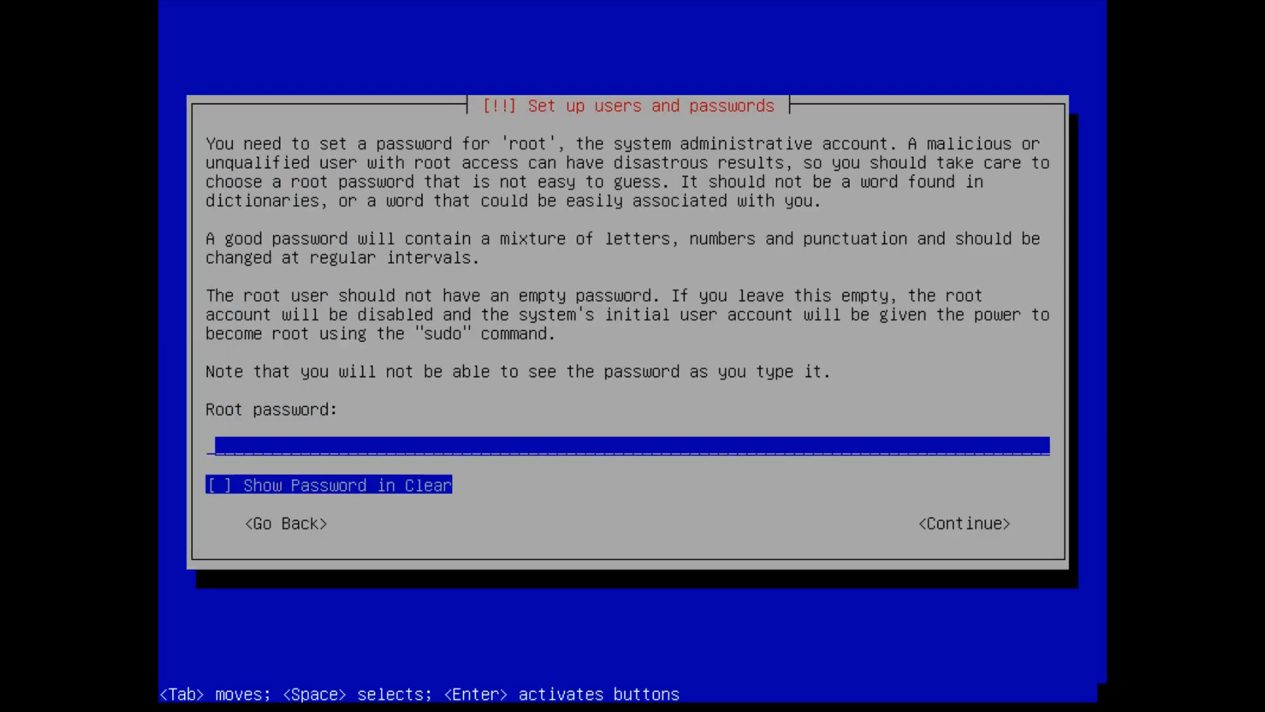
# - Set the root password and enter it again to confirm
pyautogui.write('******')
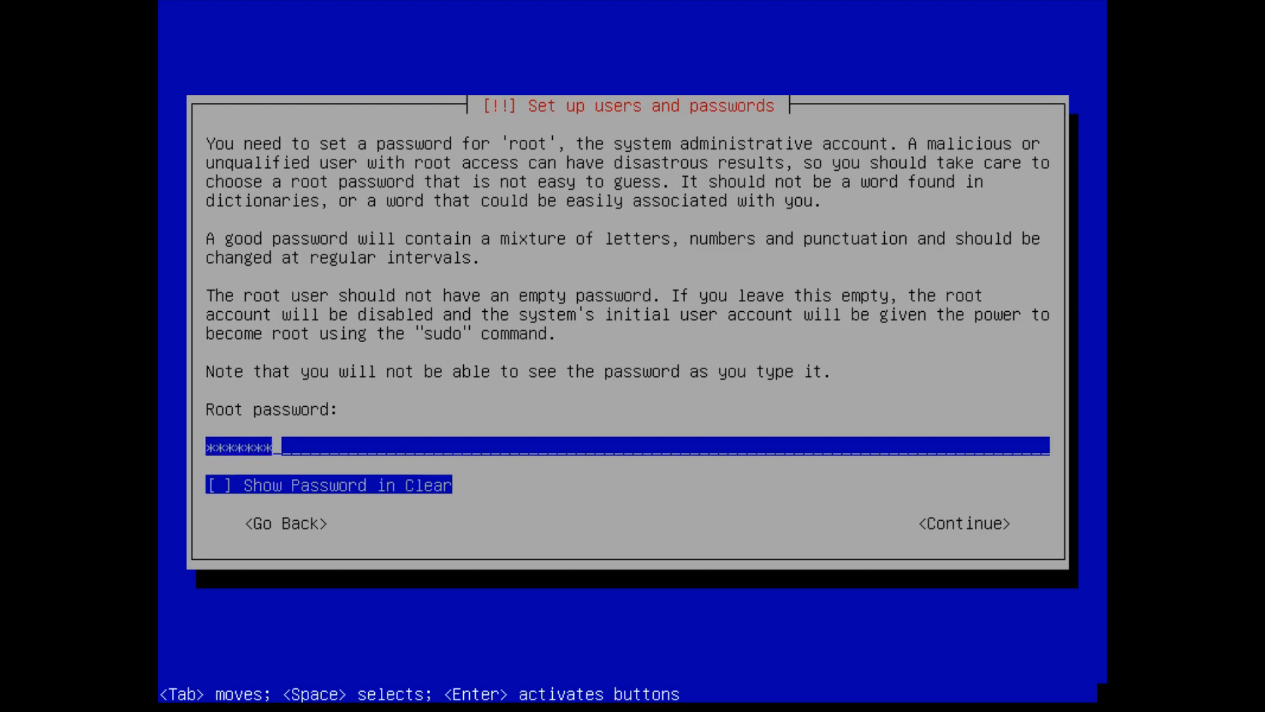
pyautogui.press('Return')
pyautogui.write('********')
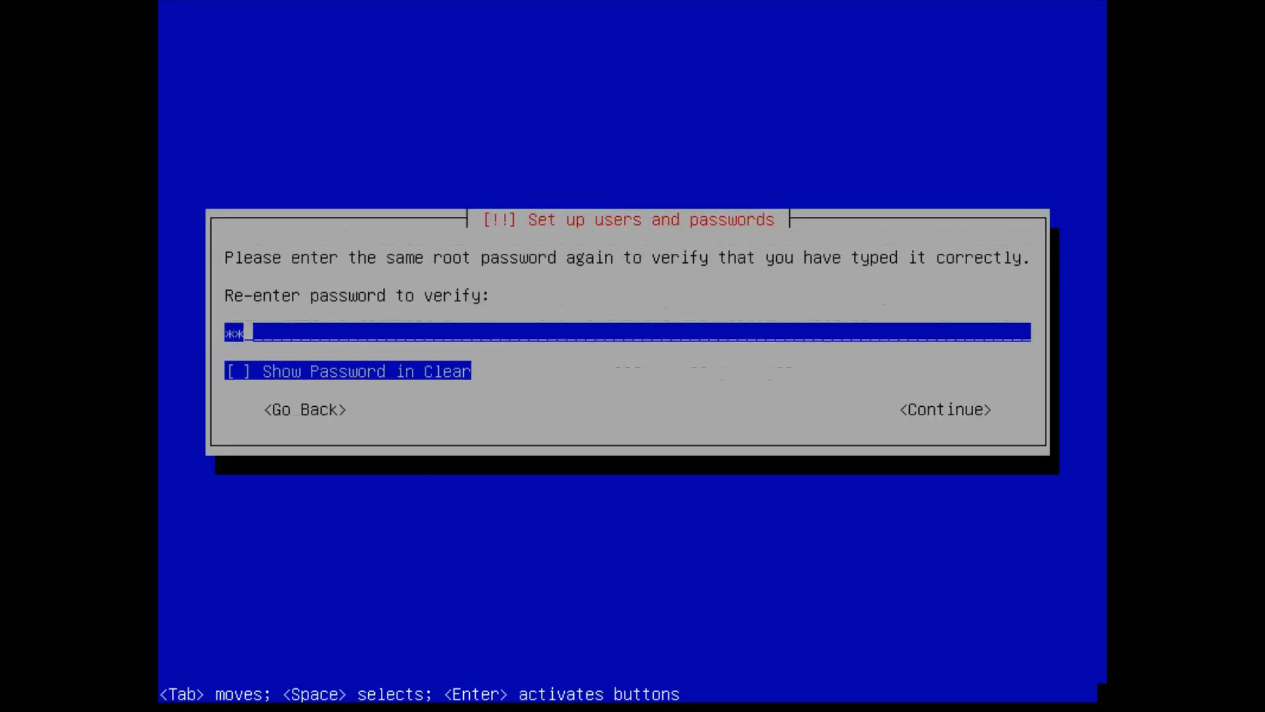
pyautogui.press('Return')
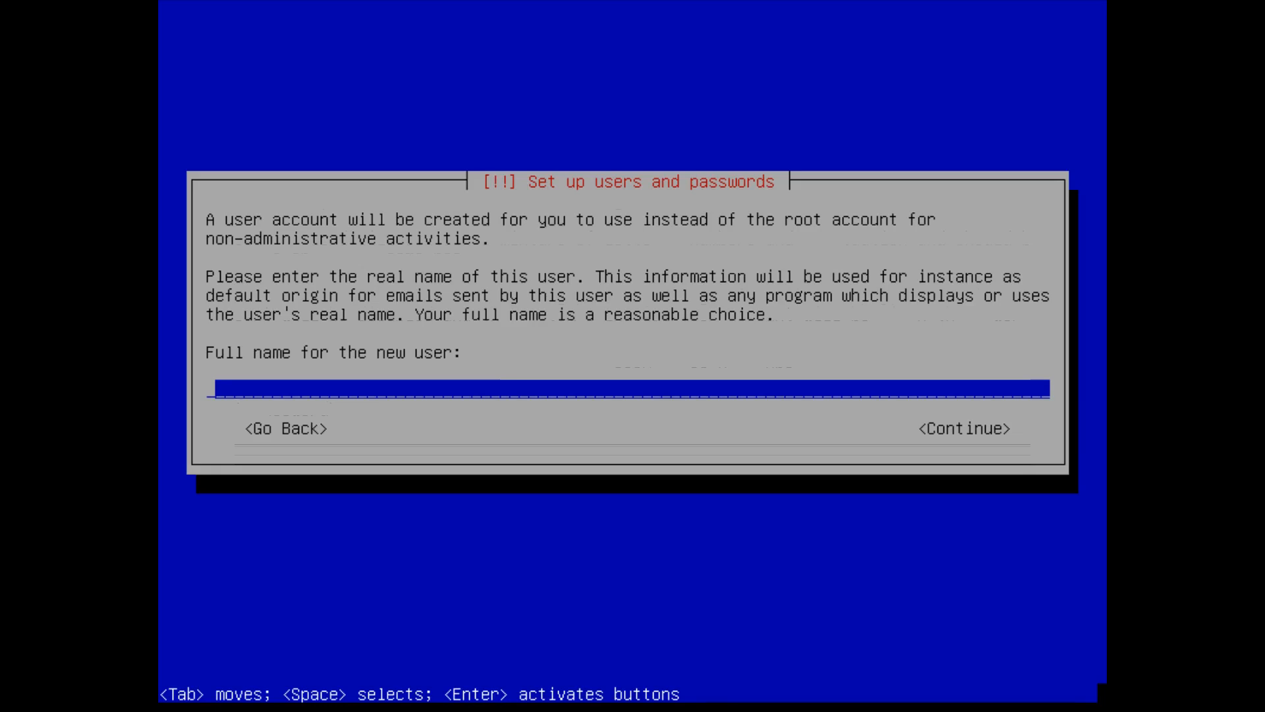
# - Enter the new user's full name, accept the suggested username, and set the user password twice
pyautogui.write('bitbooger')
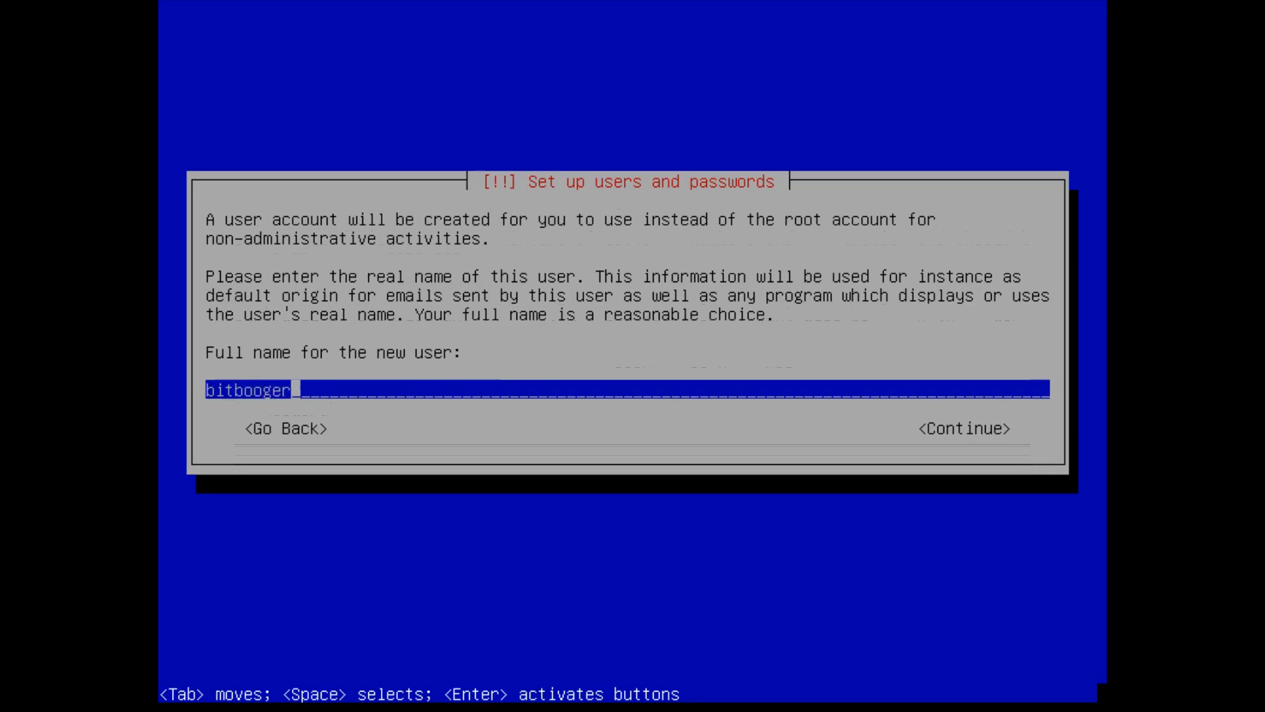
pyautogui.press('Return')
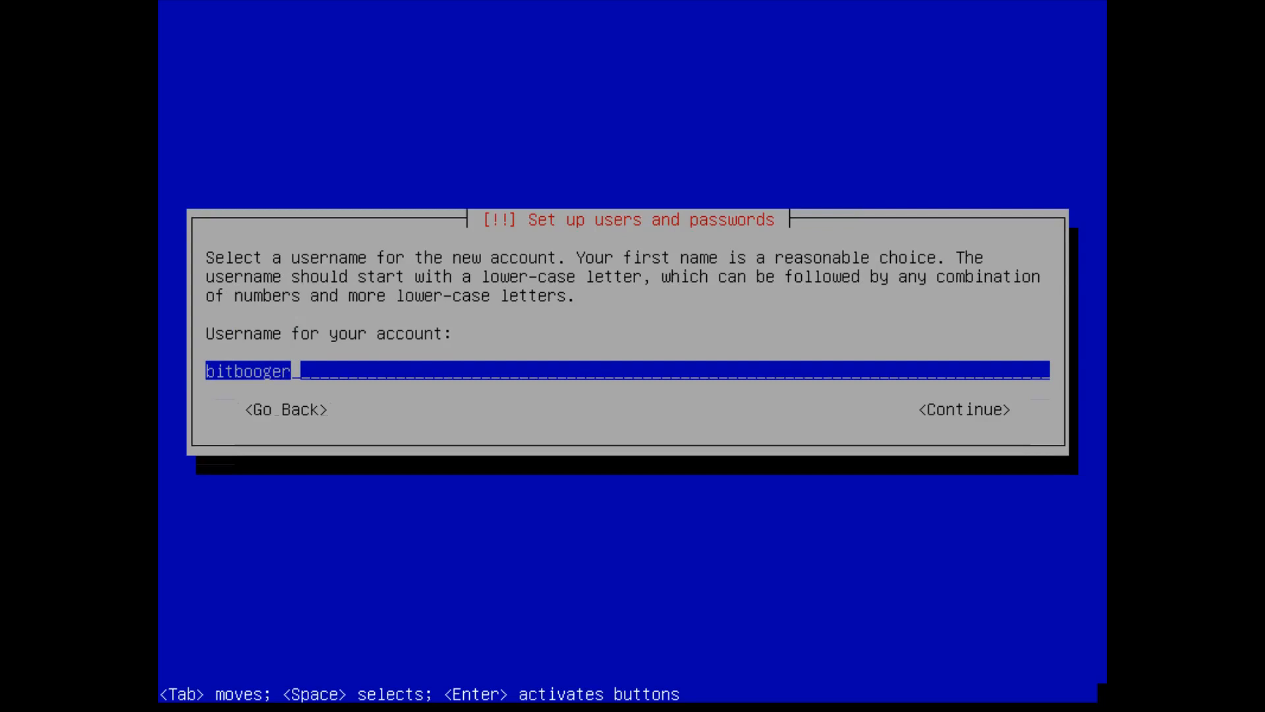
pyautogui.press('Return')
pyautogui.write('*******')
pyautogui.press('Return')
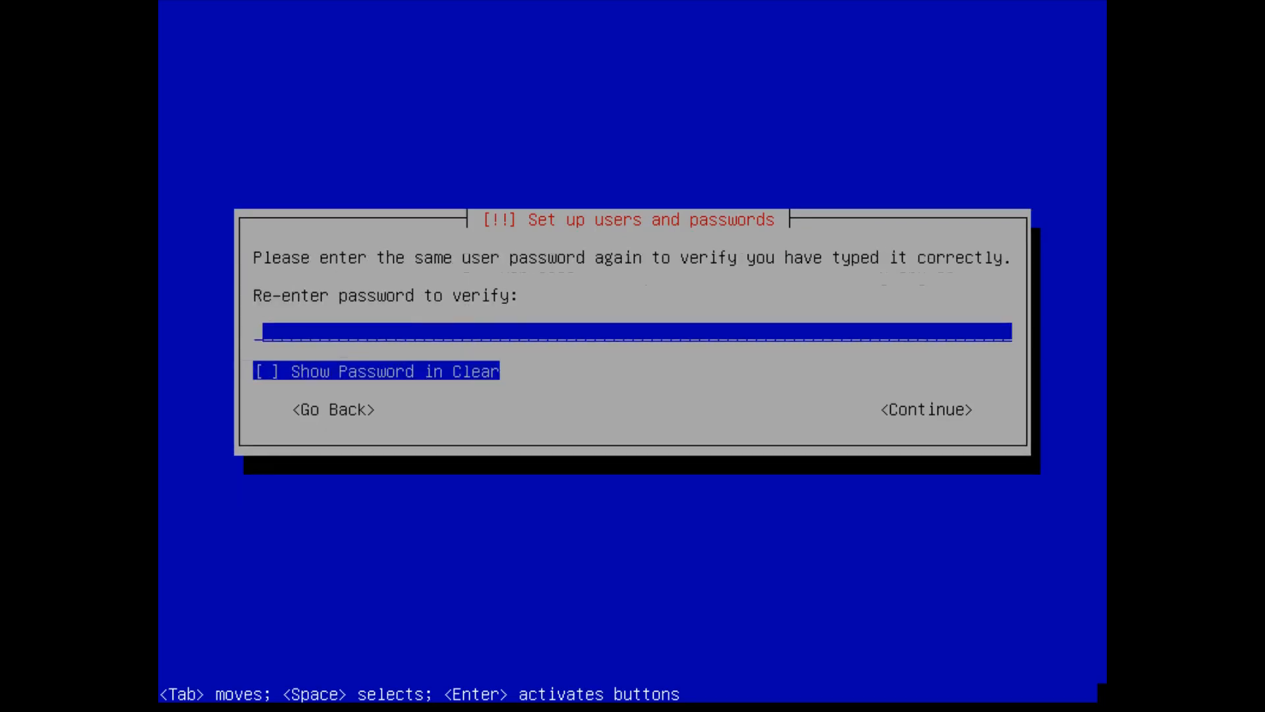
pyautogui.write('*******')
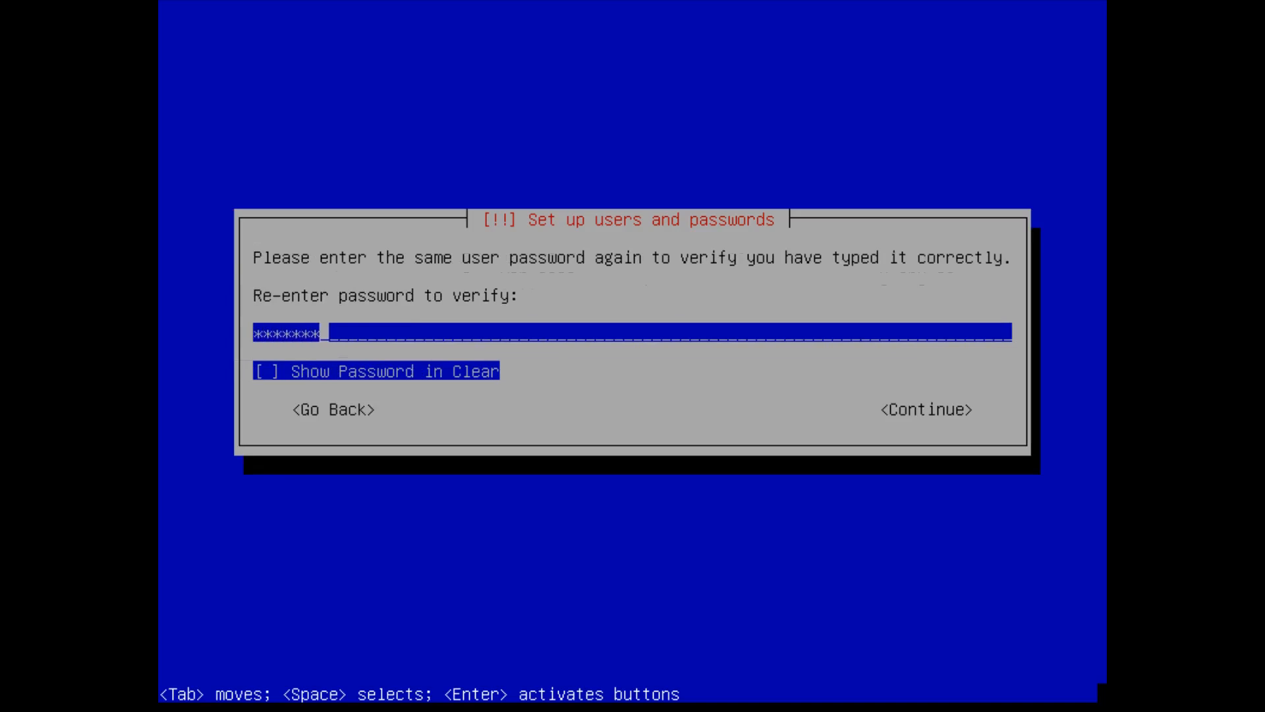
pyautogui.press('Return')
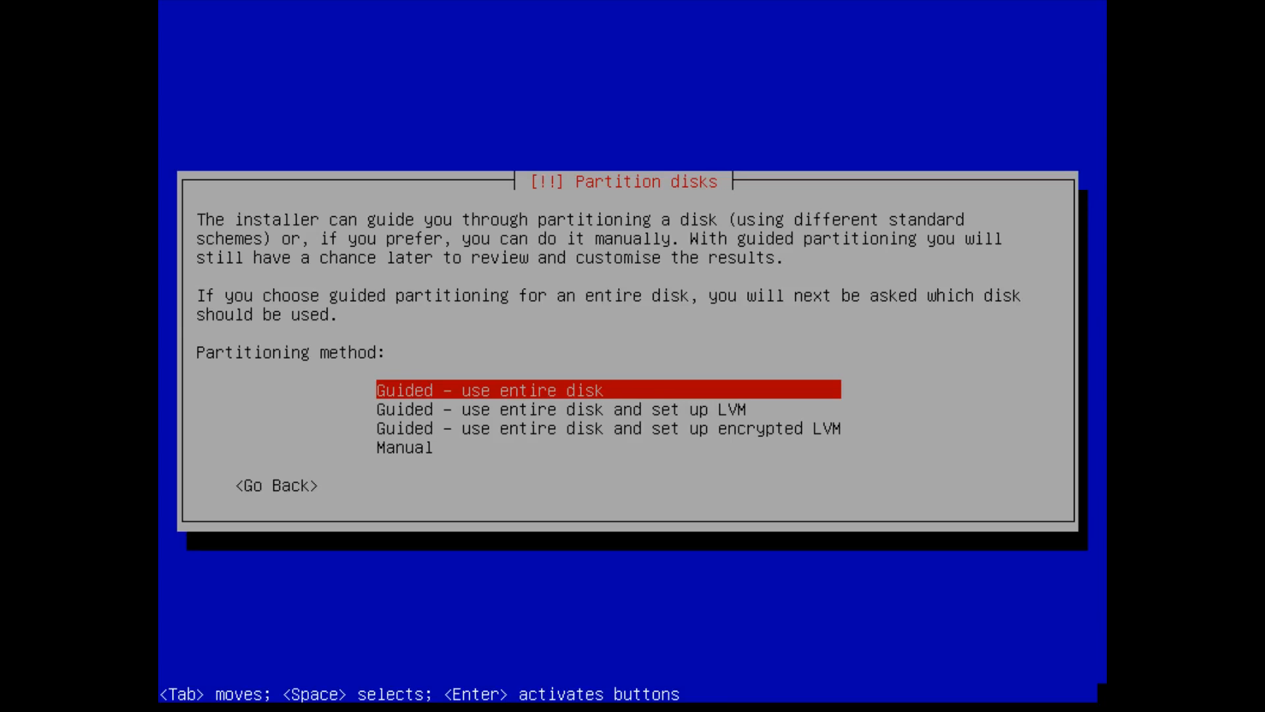
# - Choose Manual as the partitioning method
pyautogui.press('Down')
pyautogui.press('Down')
pyautogui.press('Up')
pyautogui.press('Up')
pyautogui.press('Down')
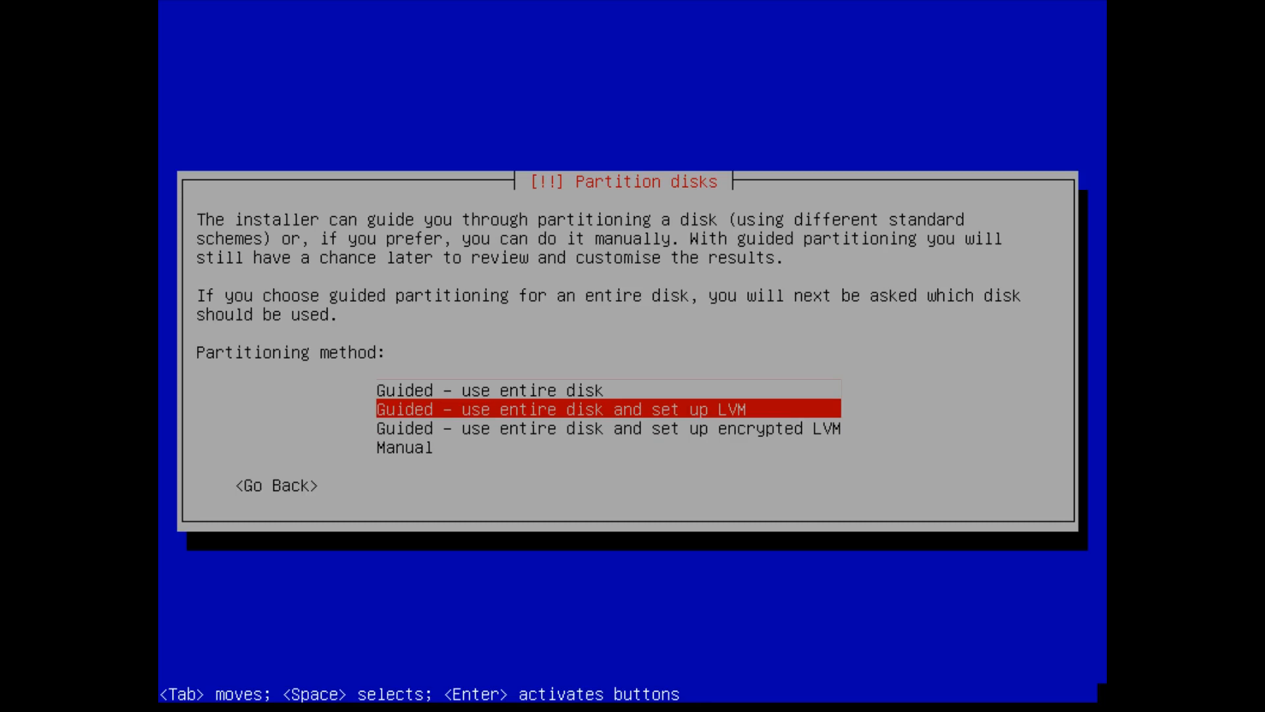
pyautogui.press('Down')
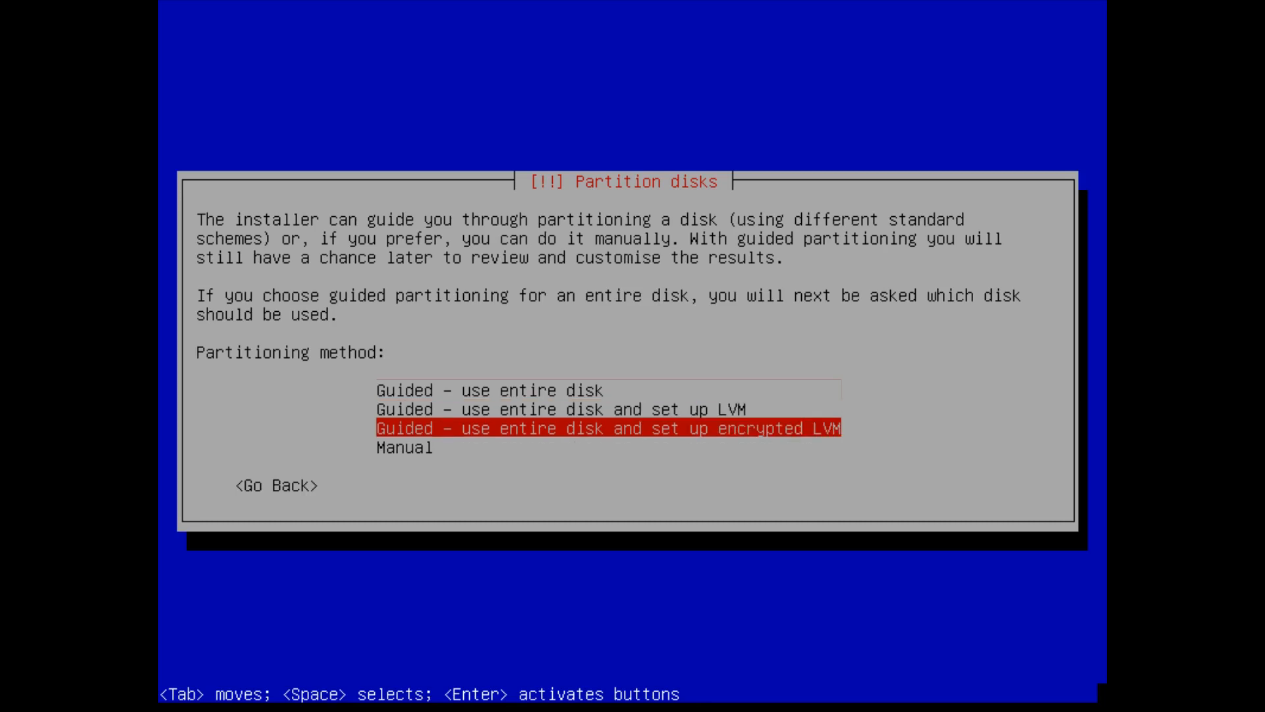
pyautogui.press('Down')
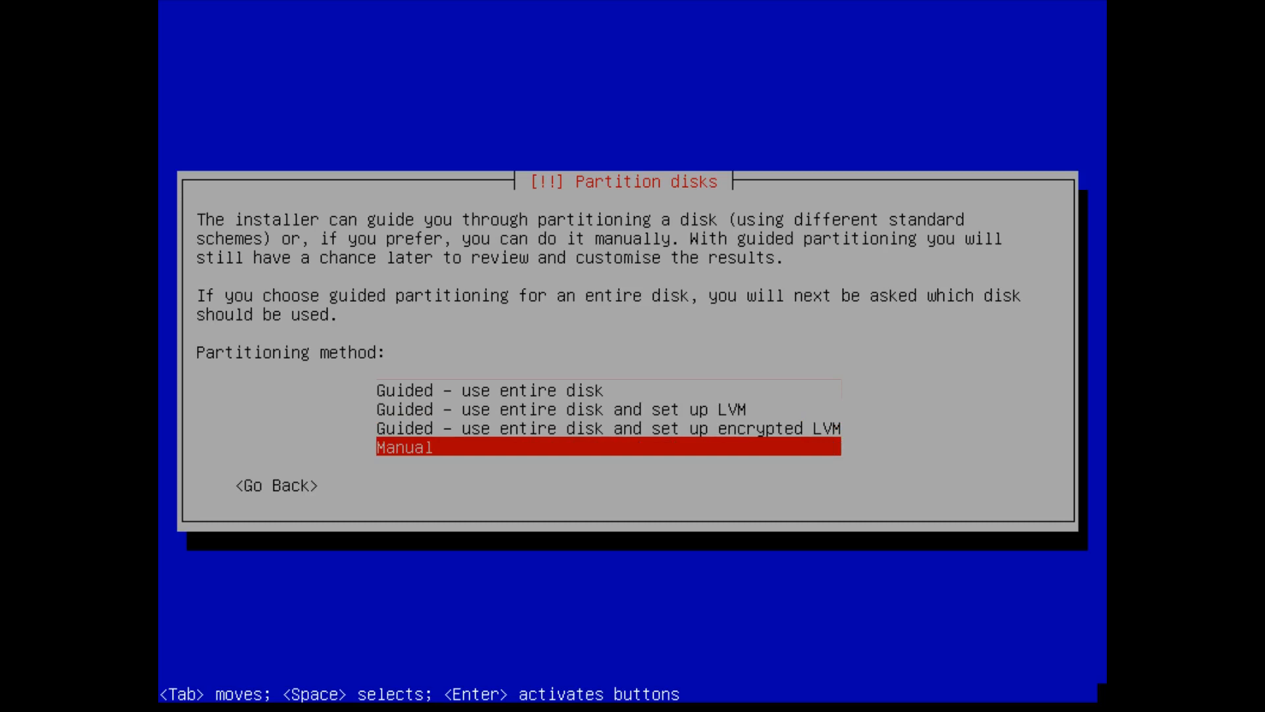
pyautogui.press('Return')
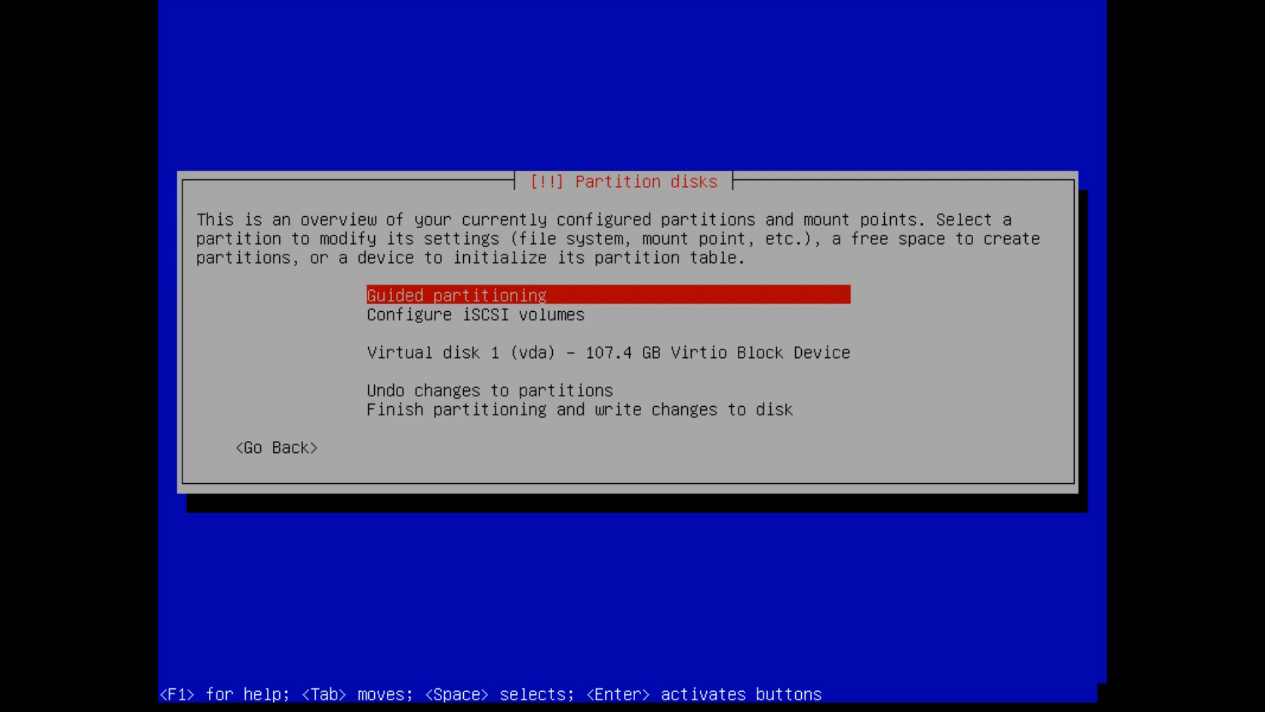
# - Create a new empty partition table on the 107.4 GB virtual disk
pyautogui.press('Down')
pyautogui.press('Down')
pyautogui.press('Down')
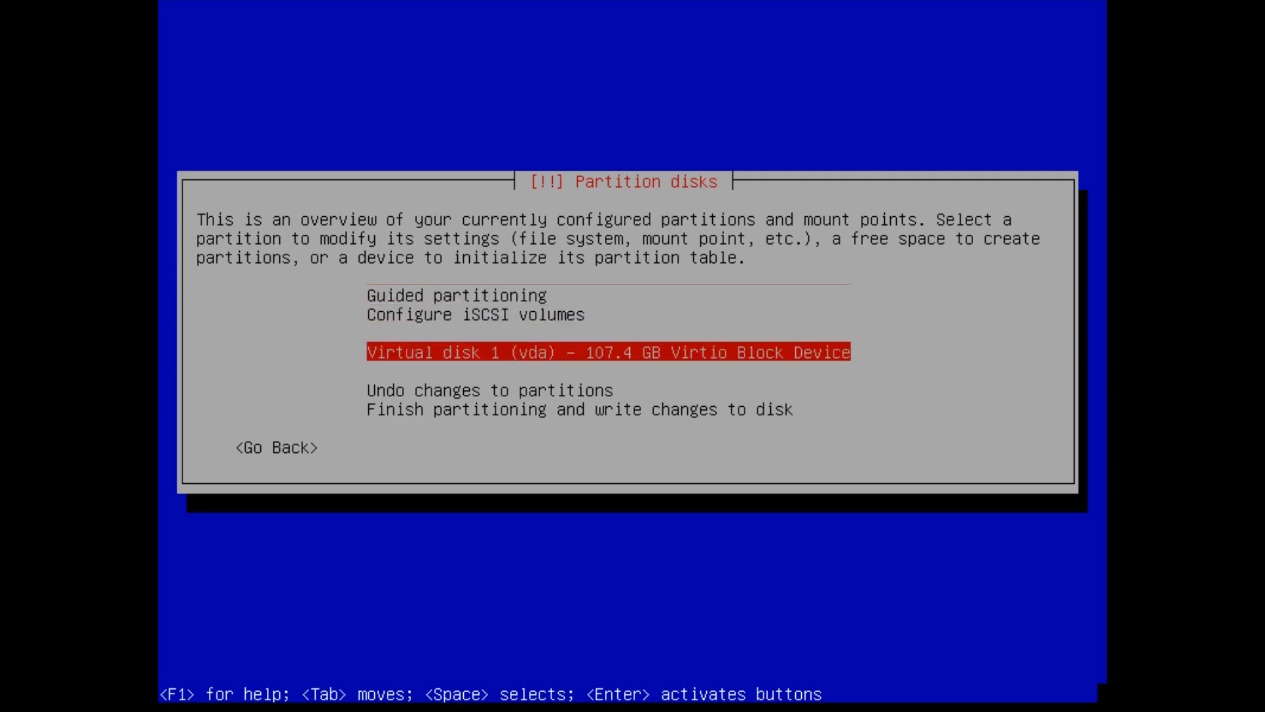
pyautogui.press('Return')
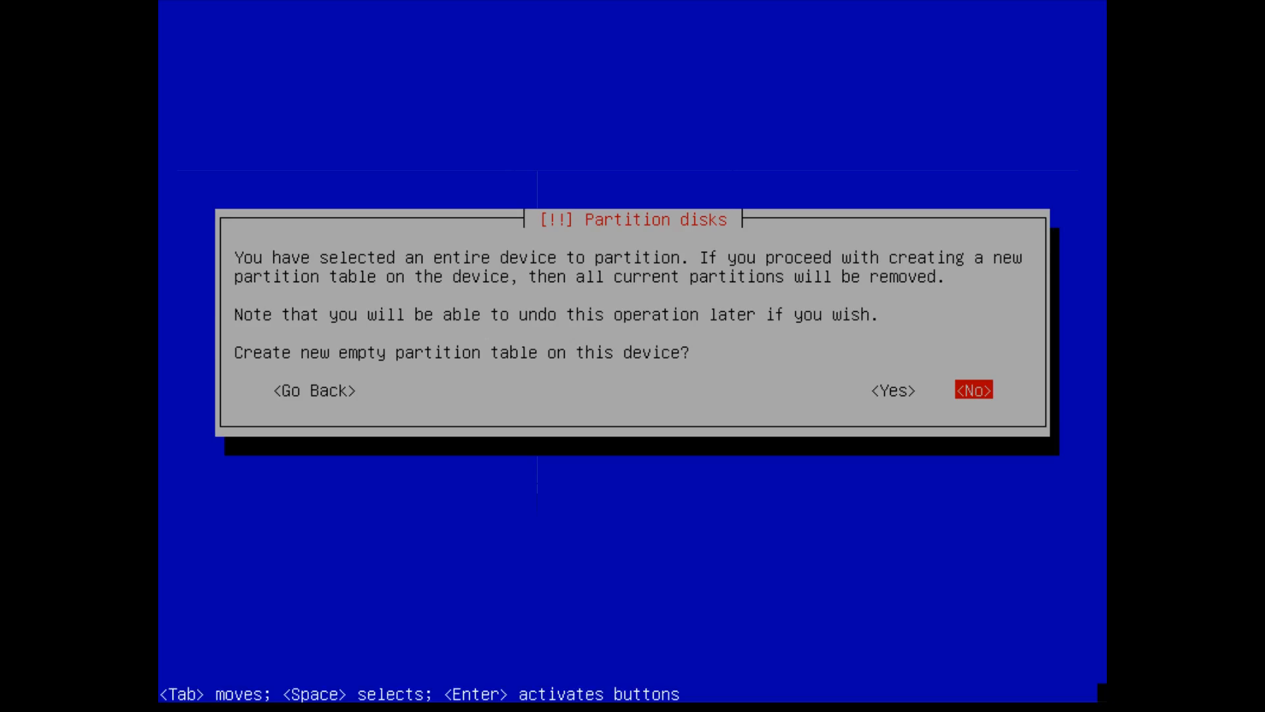
pyautogui.press('Left')
pyautogui.press('Return')
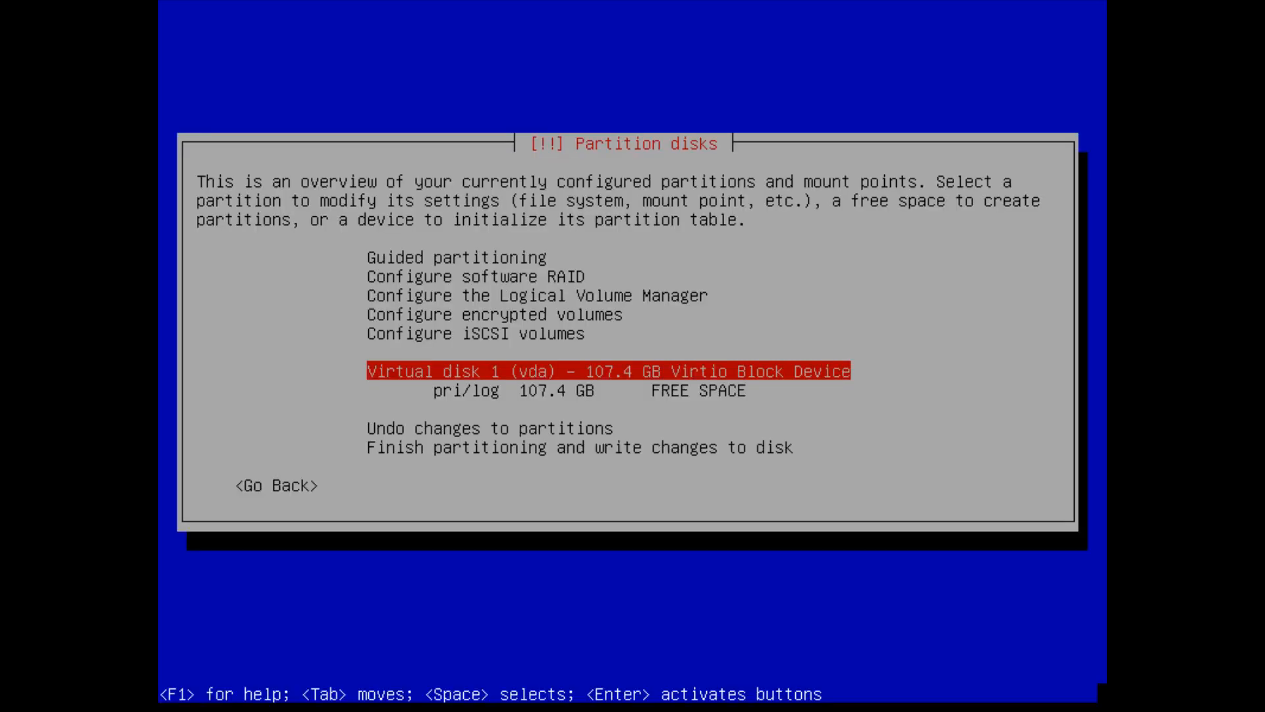
pyautogui.press('Down')
# - Create a 2.0 GB primary partition at the beginning of the free space
pyautogui.press('Return')
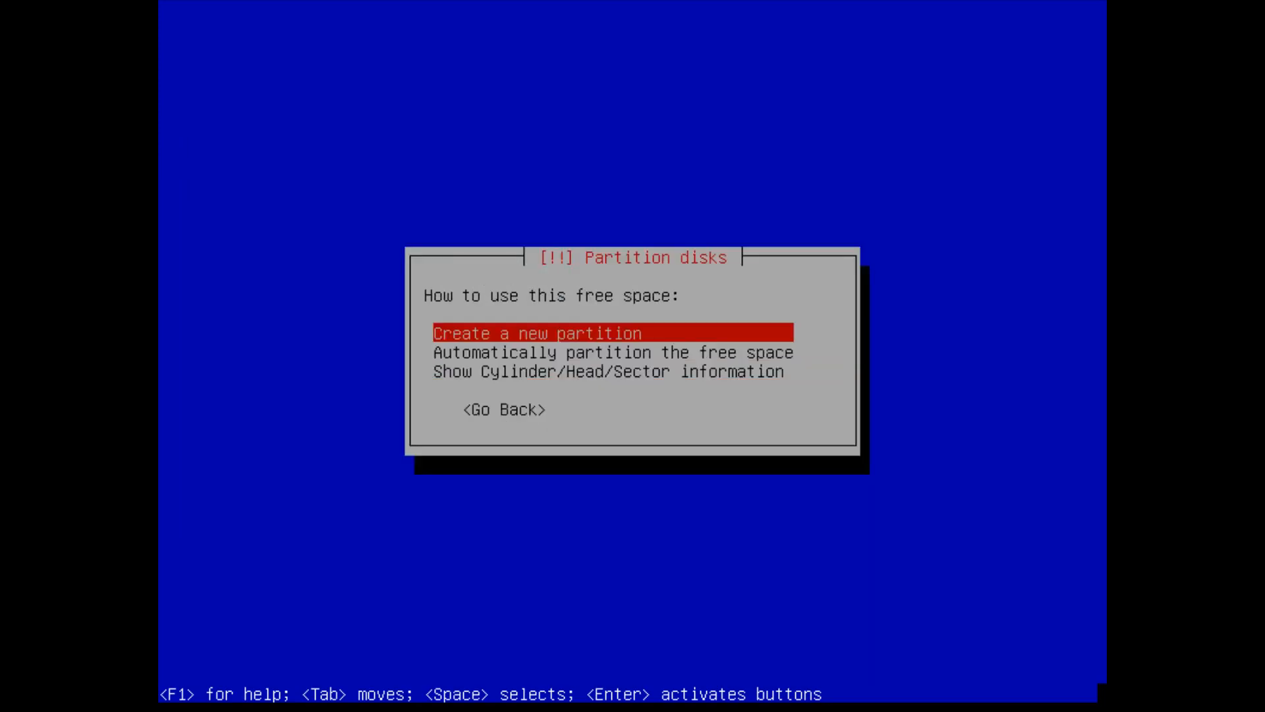
pyautogui.press('Return')
pyautogui.press('Left')
pyautogui.press('Left')
pyautogui.press('Left')
pyautogui.press('BackSpace')
pyautogui.press('BackSpace')
pyautogui.press('BackSpace')
pyautogui.press('BackSpace')
pyautogui.press('BackSpace')
pyautogui.write('20.0')
pyautogui.press('Left')
pyautogui.press('Left')
pyautogui.press('BackSpace')
pyautogui.press('Right')
pyautogui.press('Right')
pyautogui.press('Right')
pyautogui.press('Right')
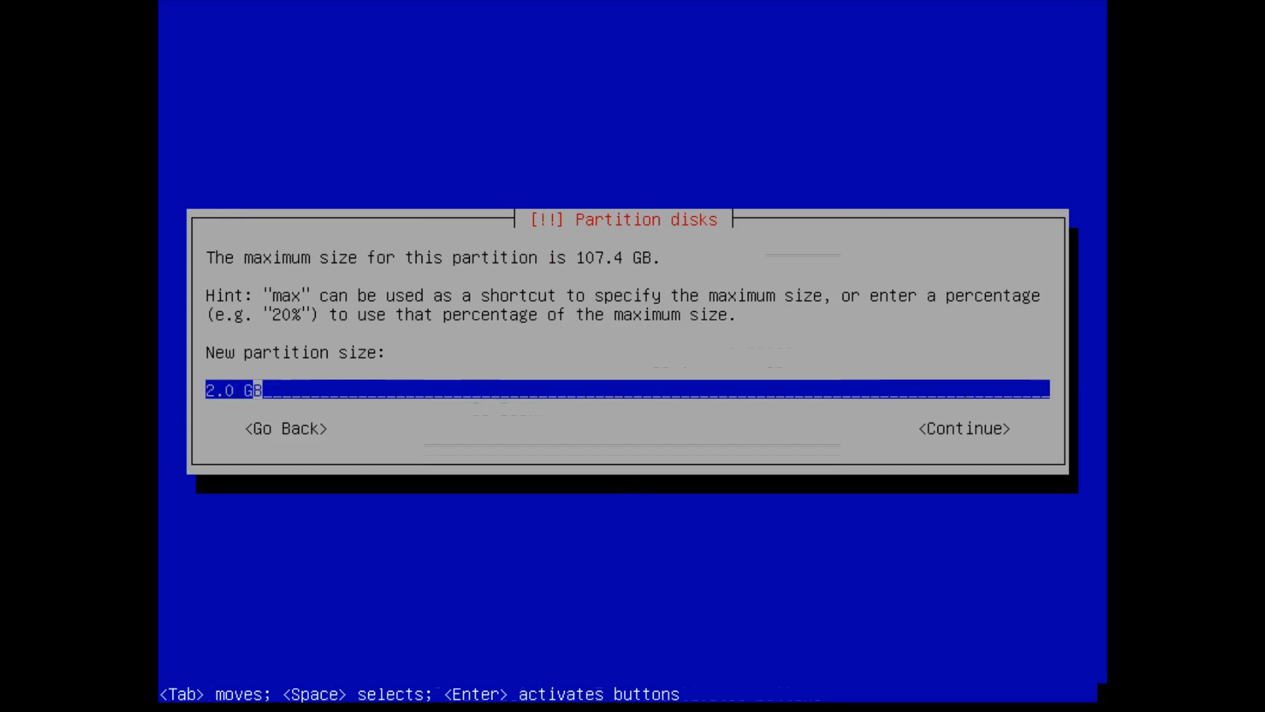
pyautogui.press('Return')
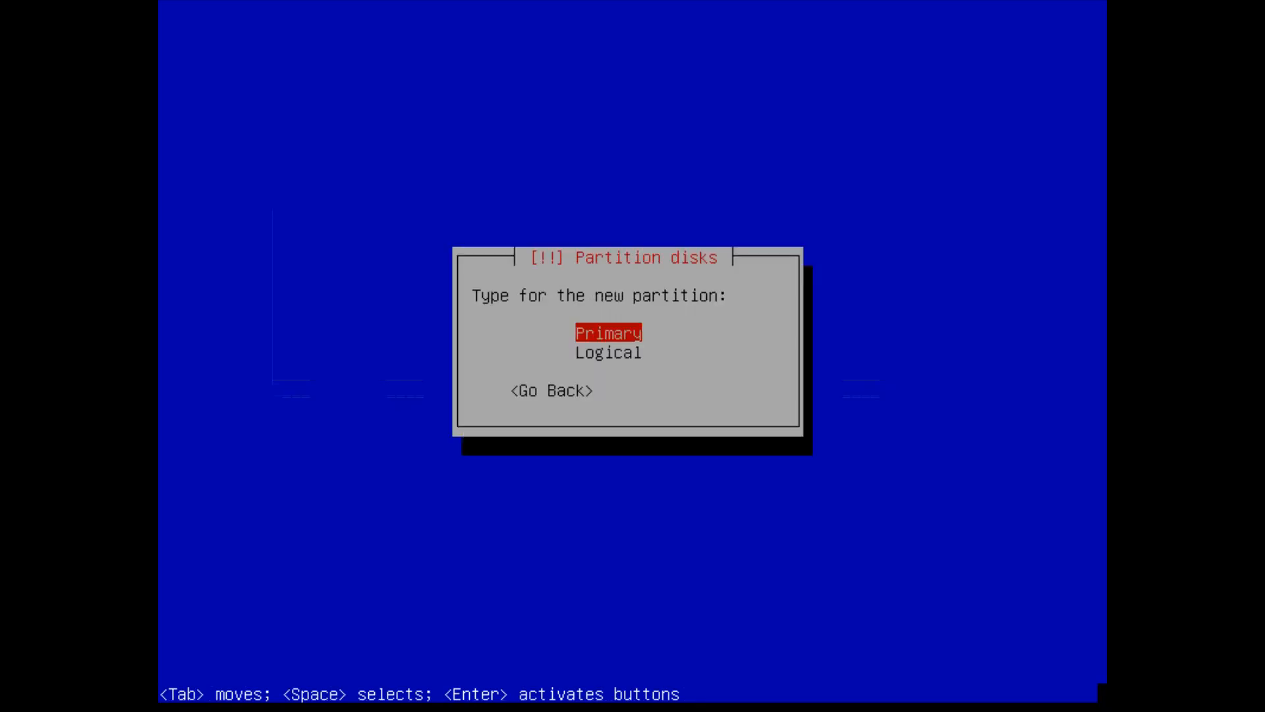
pyautogui.press('Return')
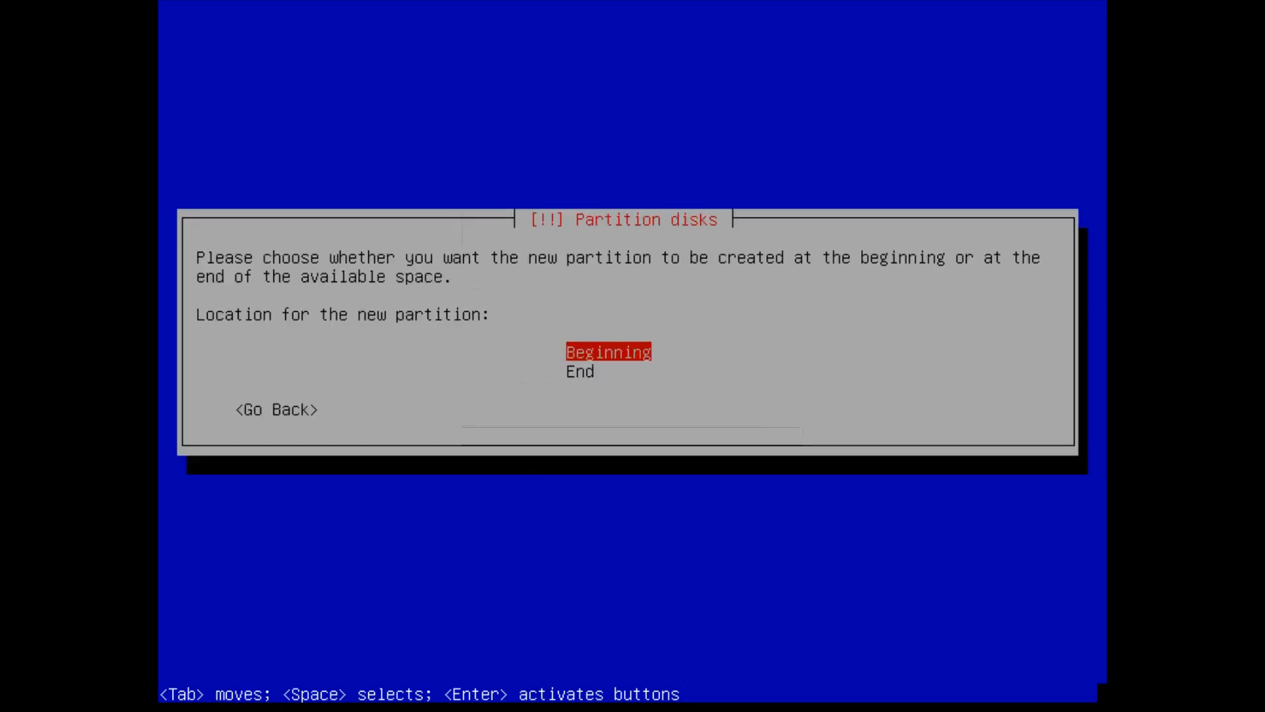
pyautogui.press('Return')
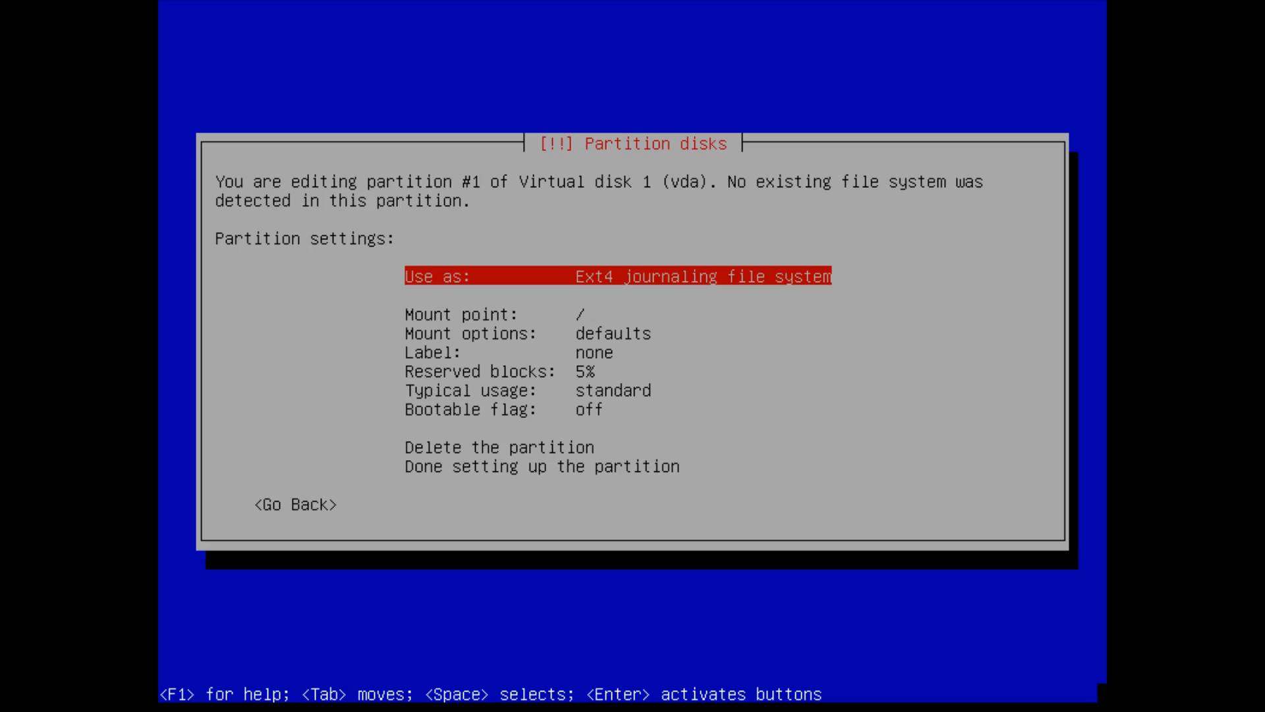
# - Format it as Ext2, mount it at /boot, turn the bootable flag on, and finish
pyautogui.press('Return')
pyautogui.press('Down')
pyautogui.press('Down')
pyautogui.press('Return')
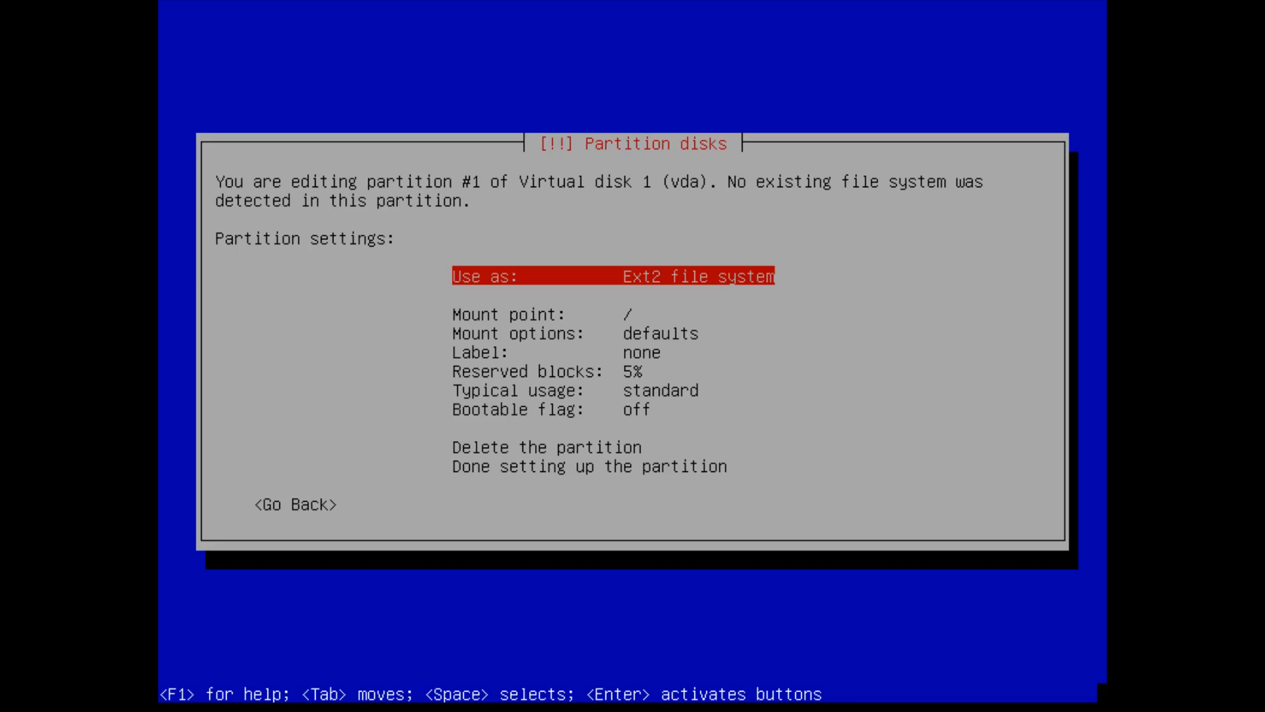
pyautogui.press('Down')
pyautogui.press('Return')
pyautogui.press('Down')
pyautogui.press('Return')
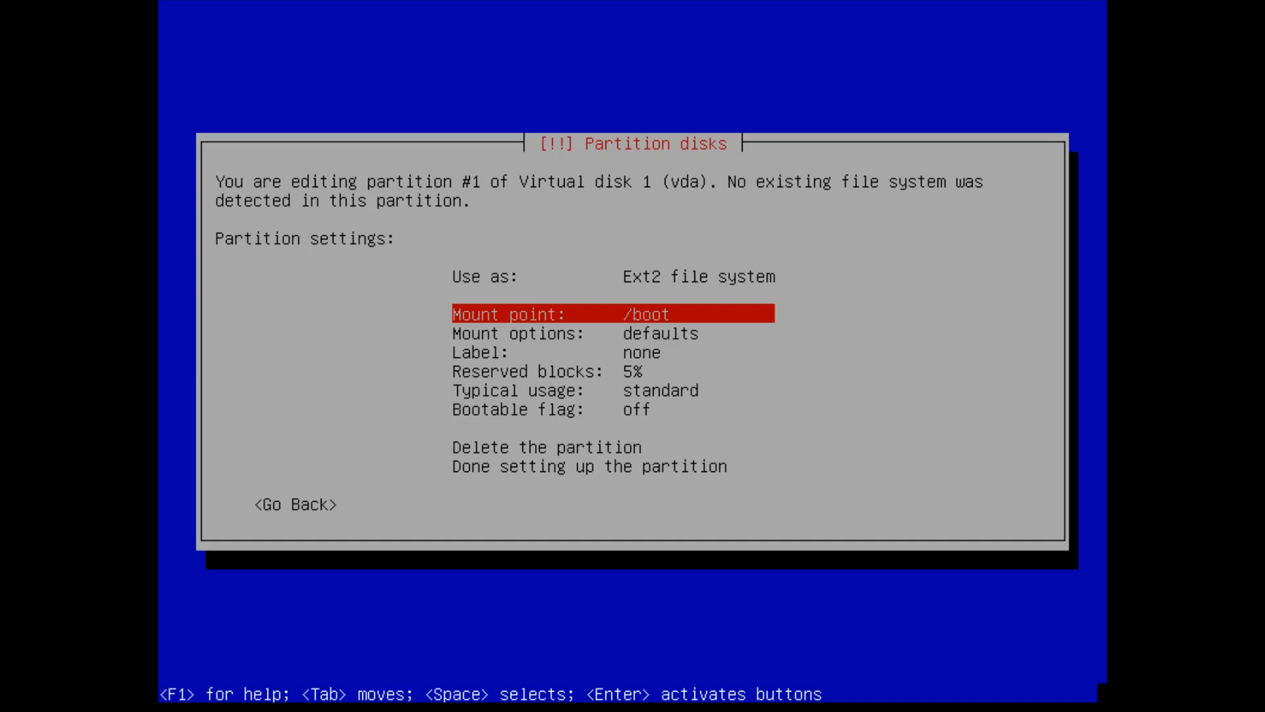
pyautogui.press('Down')
pyautogui.press('Down')
pyautogui.press('Down')
pyautogui.press('Down')
pyautogui.press('Down')
pyautogui.press('Return')
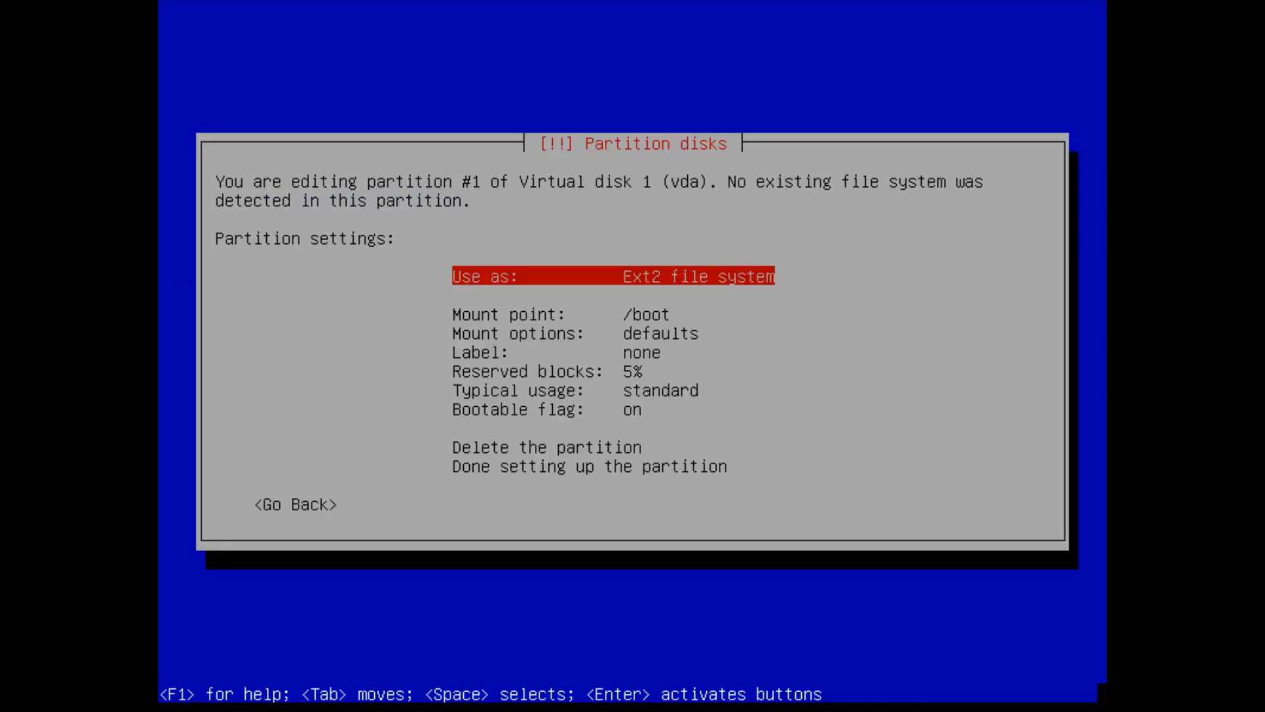
pyautogui.press('Down')
pyautogui.press('Down')
pyautogui.press('Down')
pyautogui.press('Down')
pyautogui.press('Down')
pyautogui.press('Down')
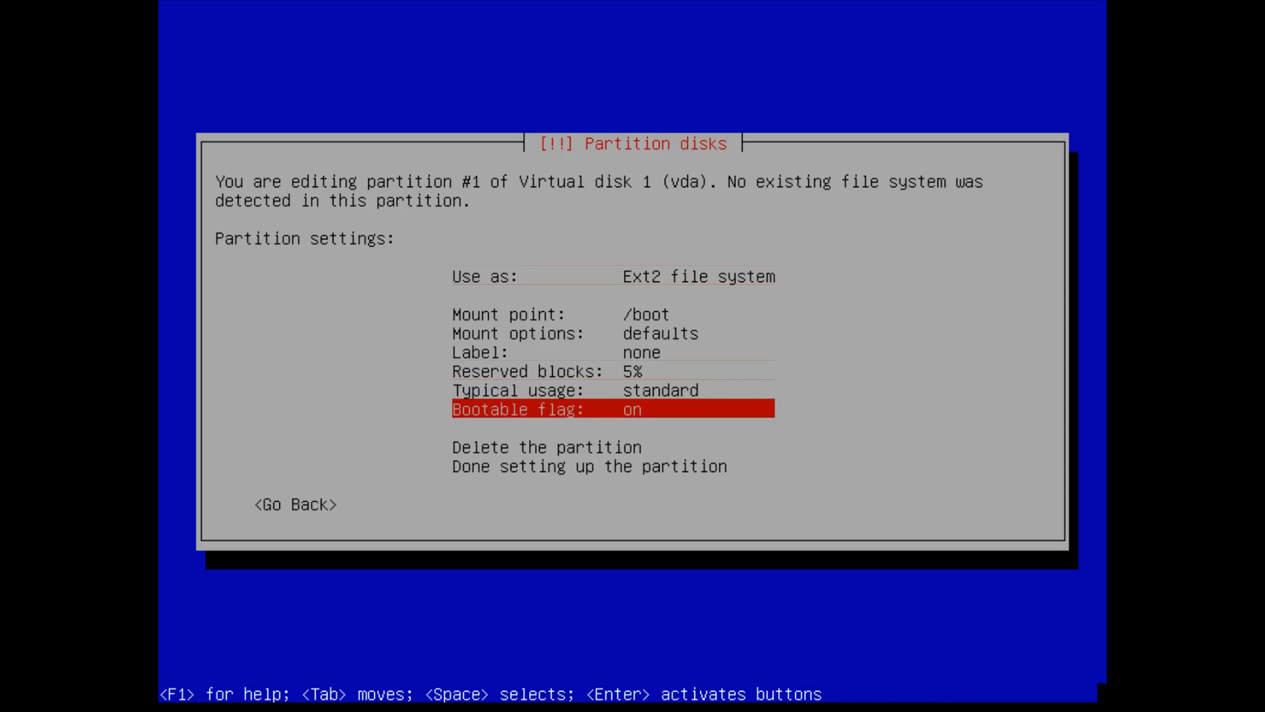
pyautogui.press('Down')
pyautogui.press('Up')
pyautogui.press('Down')
pyautogui.press('Down')
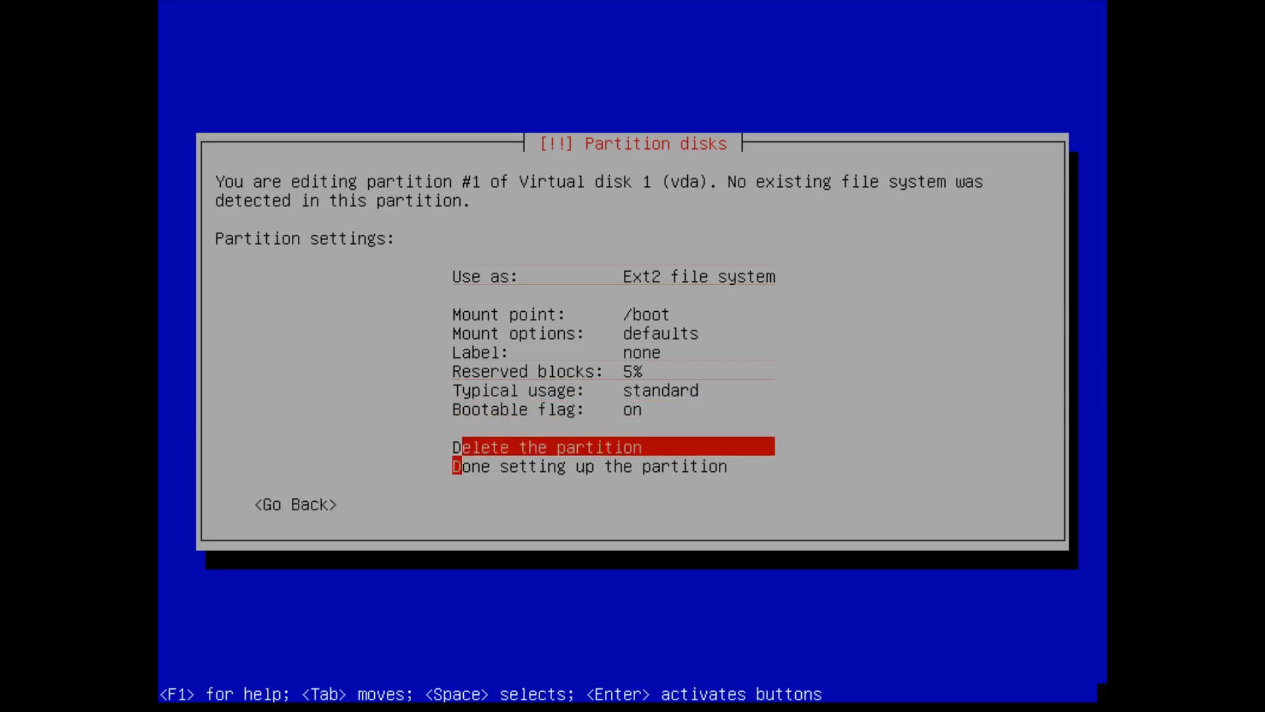
pyautogui.press('Return')
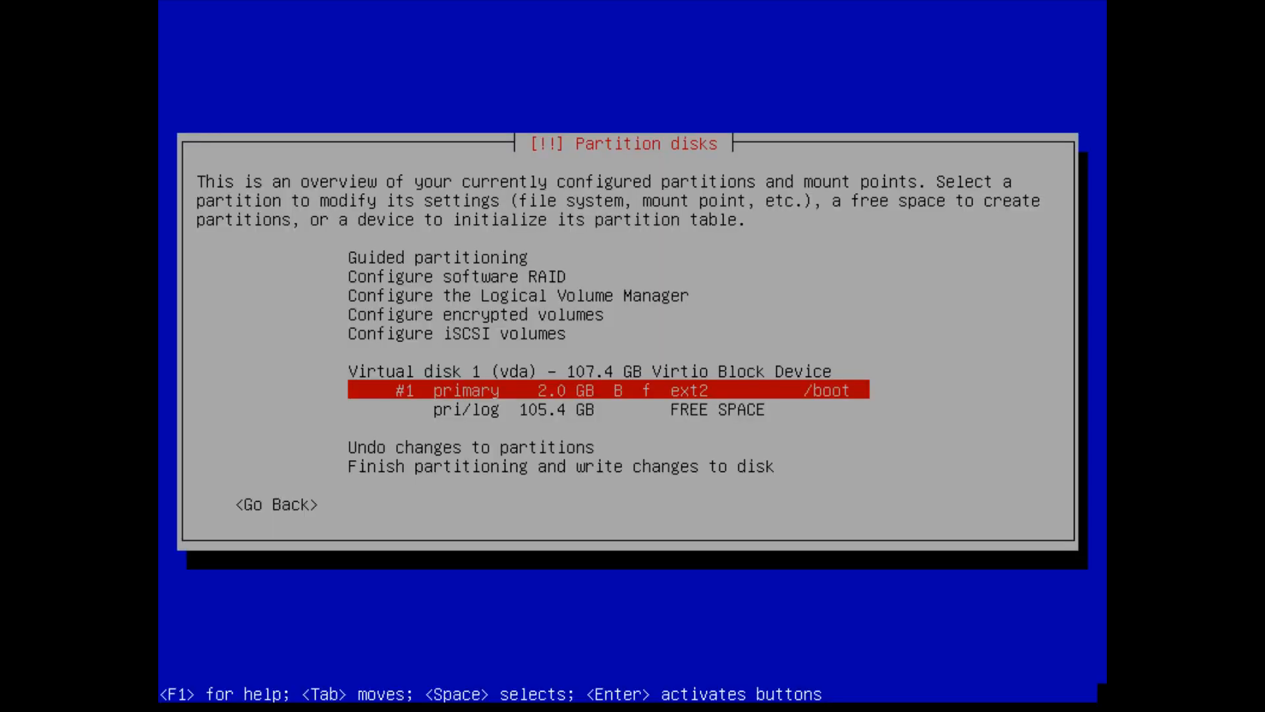
pyautogui.press('Down')
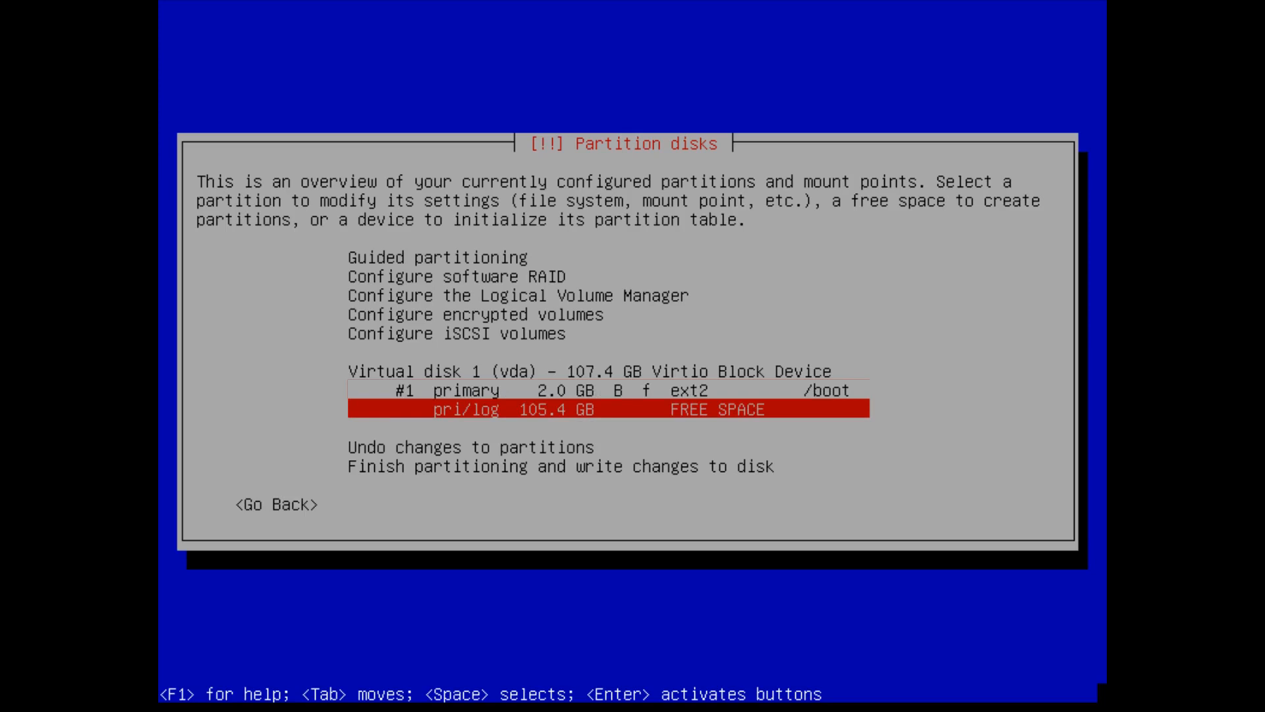
# - Create a 105.4 GB logical partition used as a physical volume for encryption
pyautogui.press('Return')
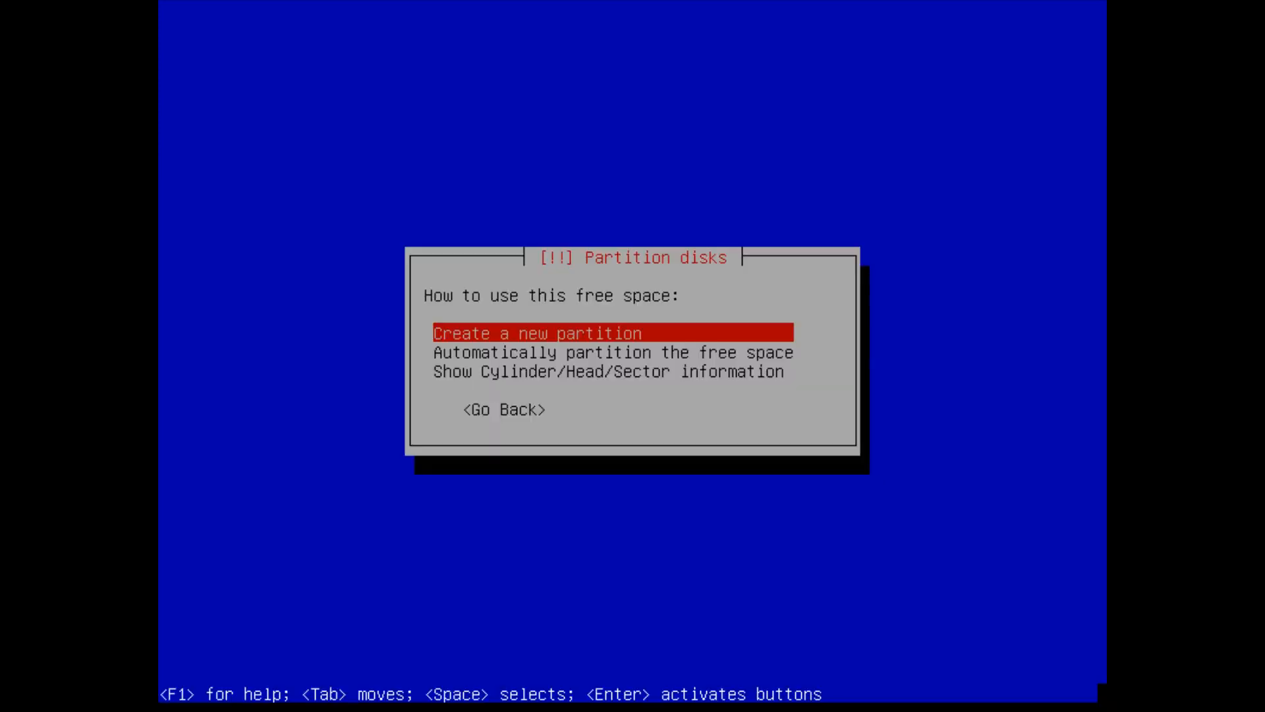
pyautogui.press('Return')
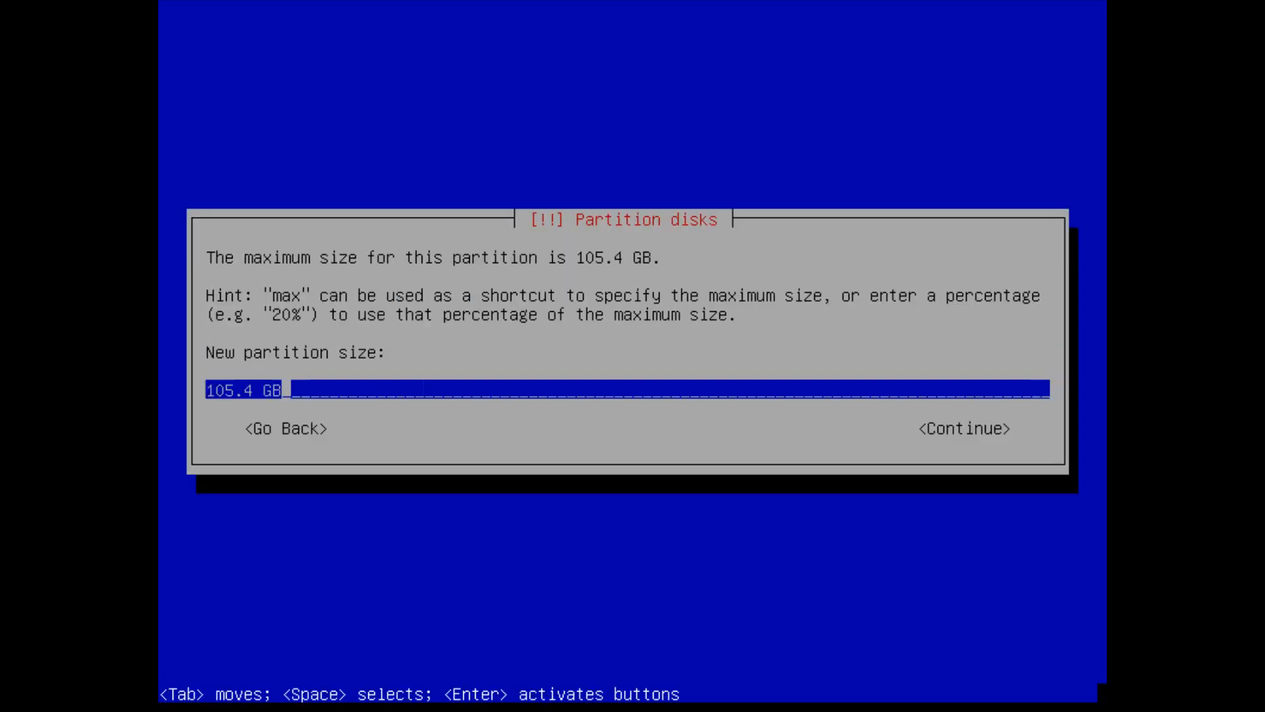
pyautogui.press('Return')
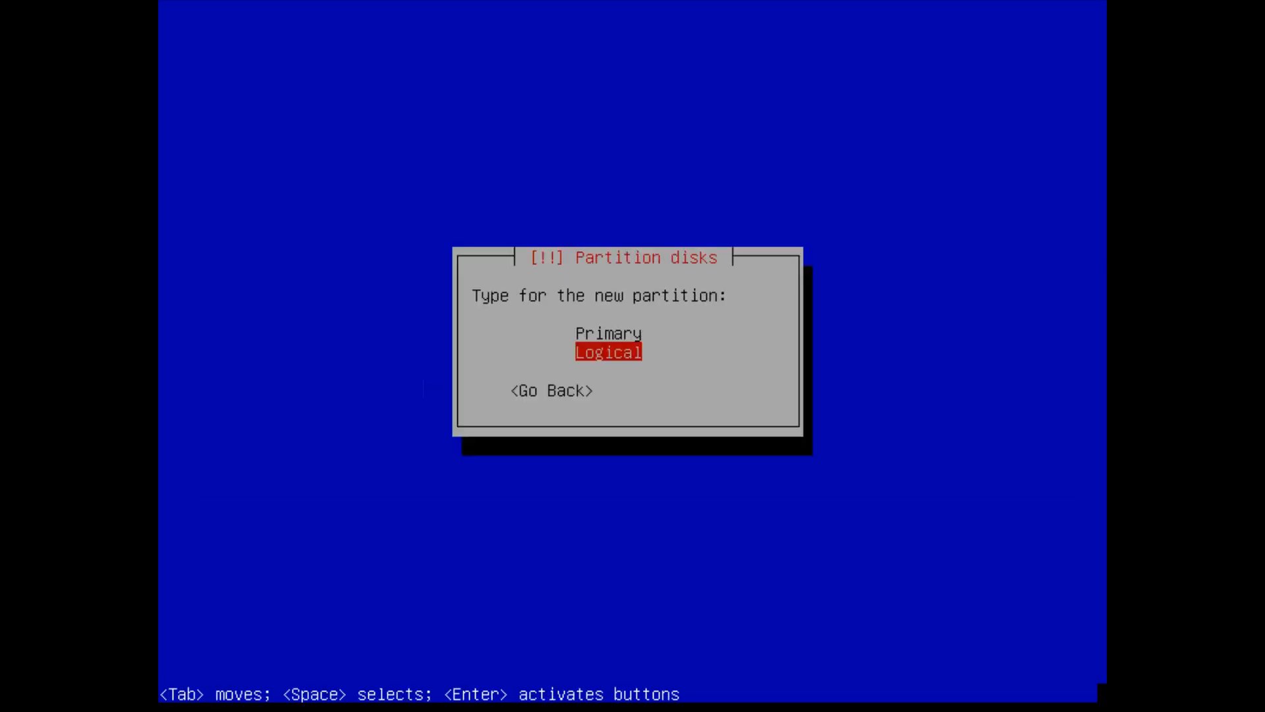
pyautogui.press('Return')
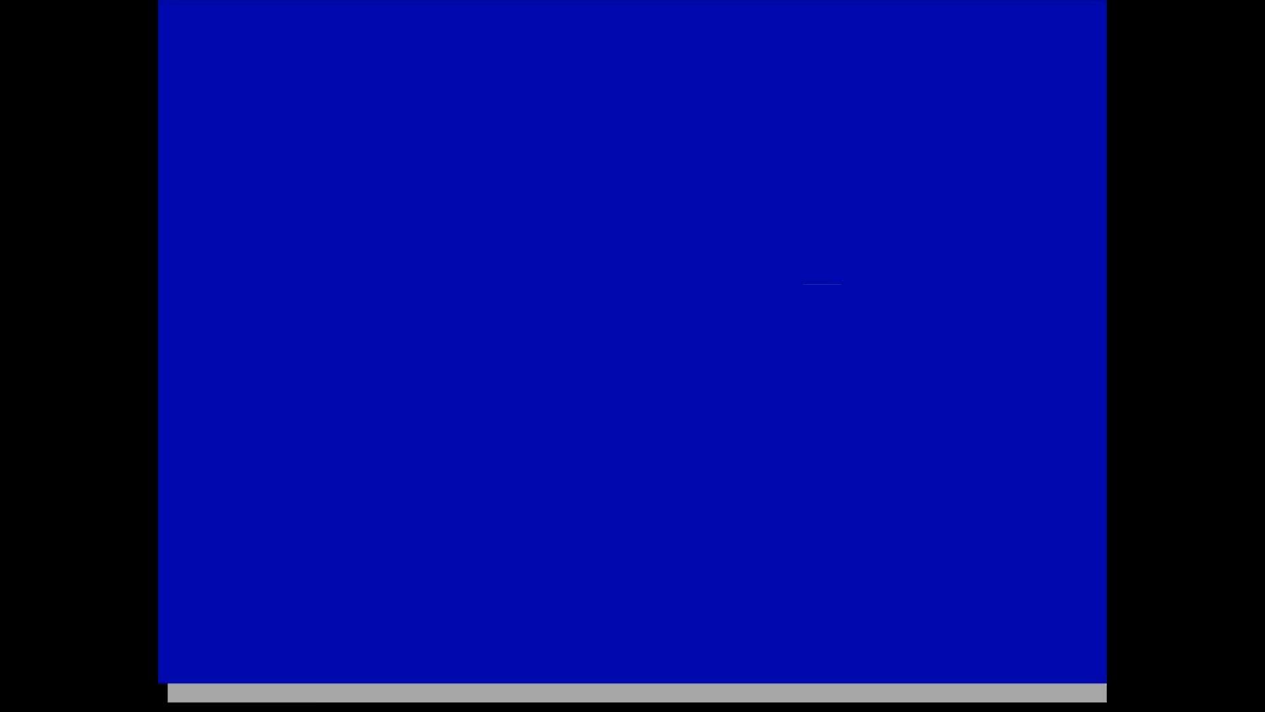
pyautogui.press('Return')
pyautogui.press('Down')
pyautogui.press('Down')
pyautogui.press('Down')
pyautogui.press('Down')
pyautogui.press('Down')
pyautogui.press('Down')
pyautogui.press('Down')
pyautogui.press('Down')
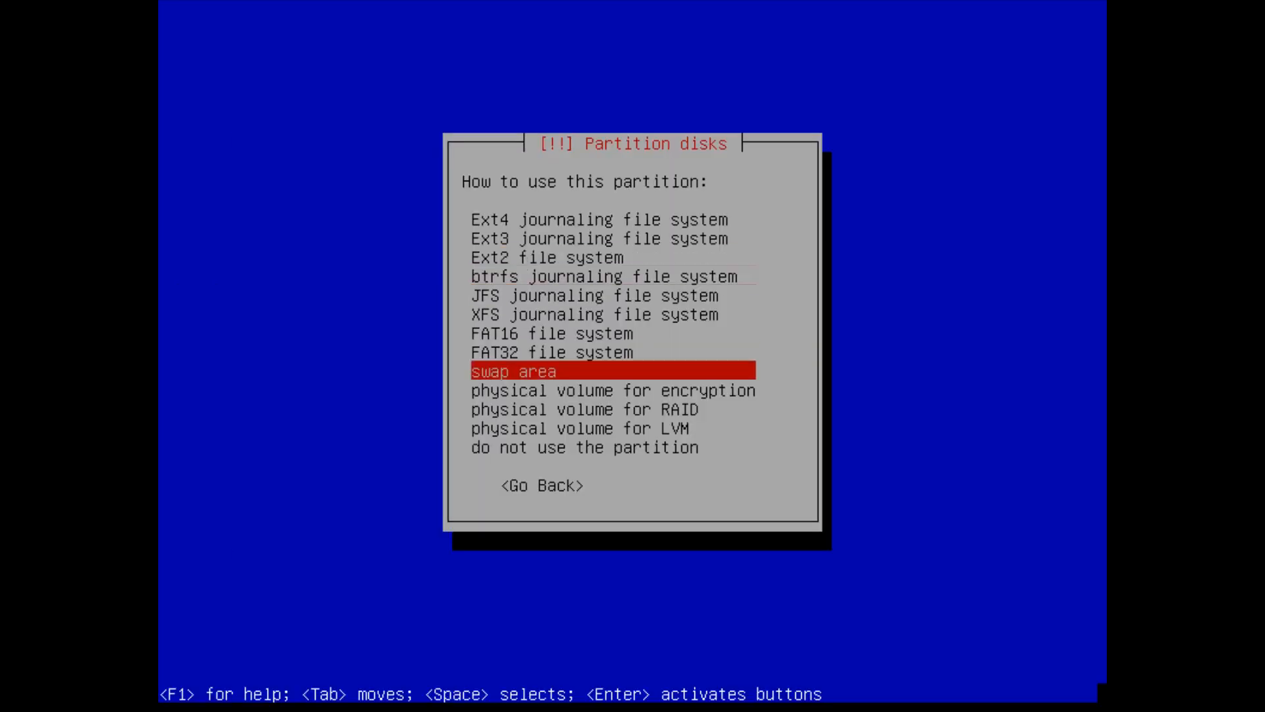
pyautogui.press('Down')
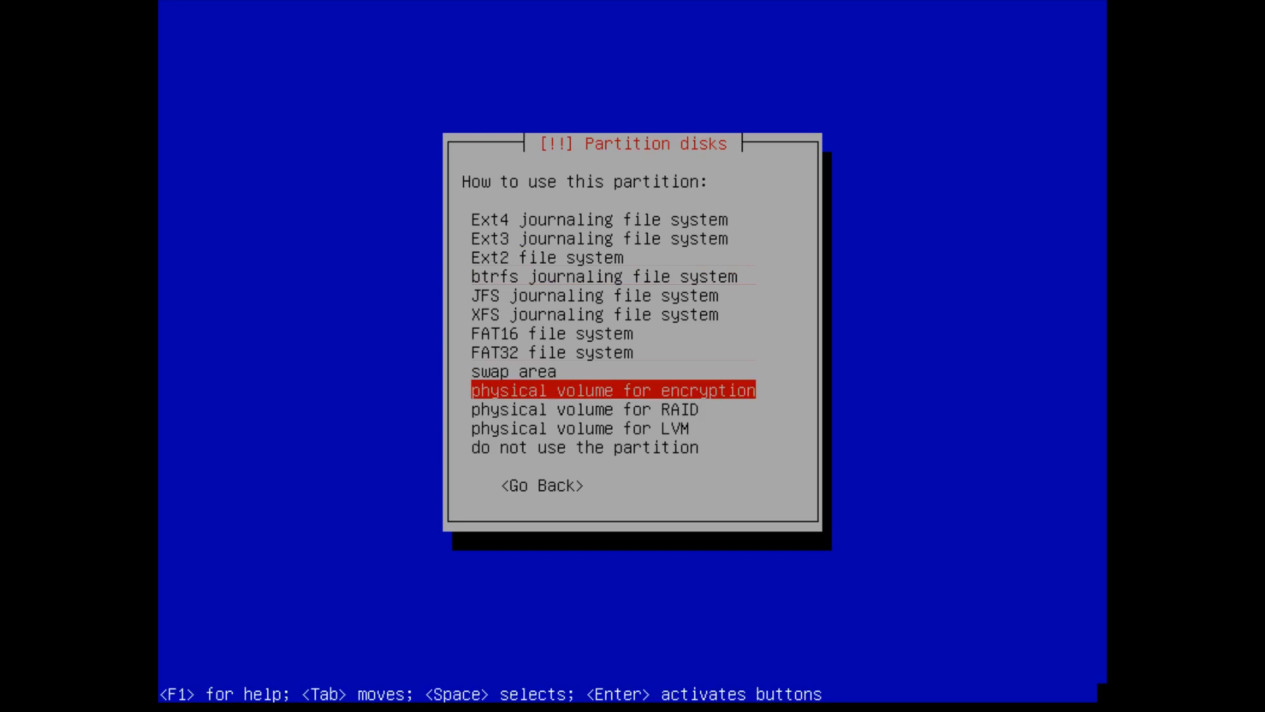
pyautogui.press('Return')
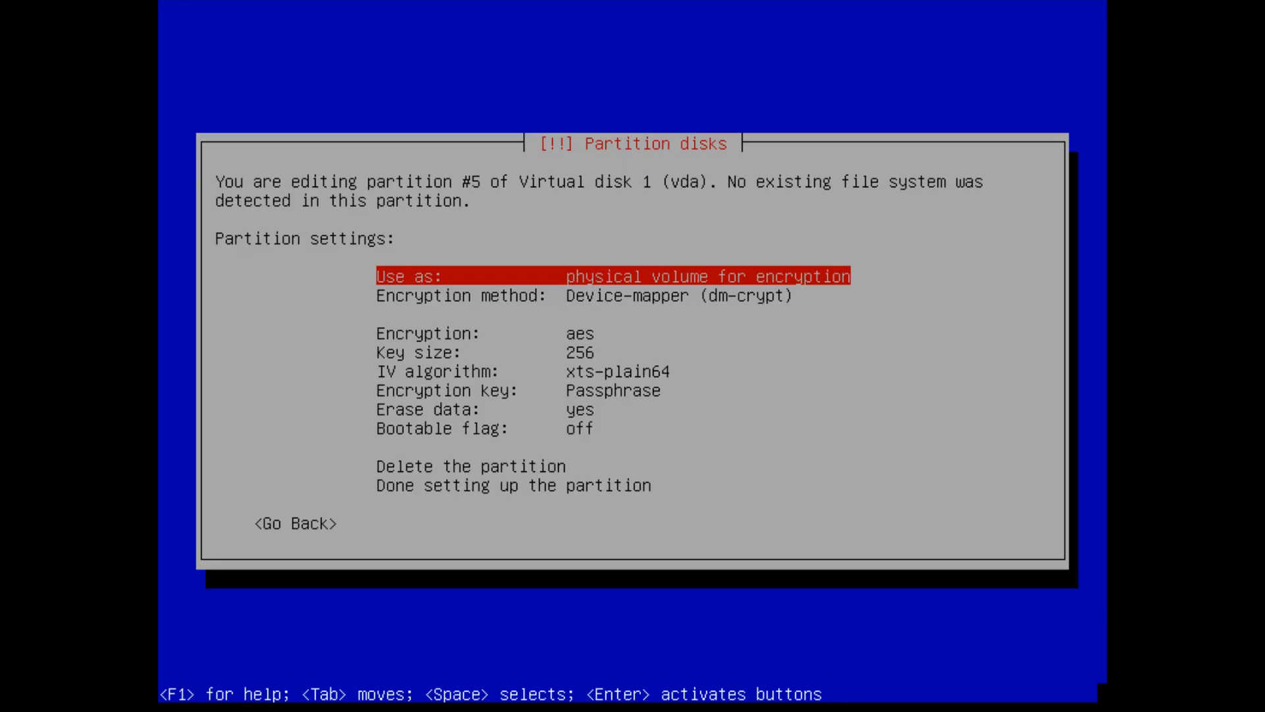
# - Keep the 256 key size and xts-plain64 IV algorithm, then finish the encrypted partition
pyautogui.press('Down')
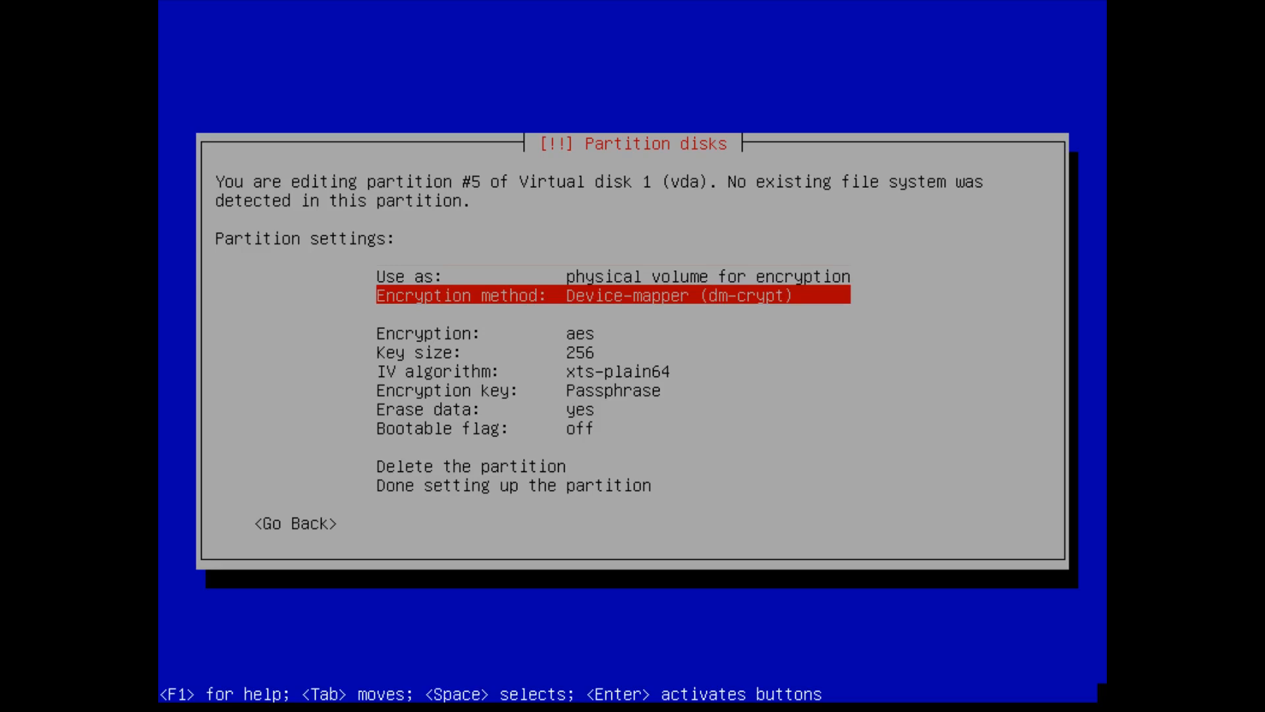
pyautogui.press('Down')
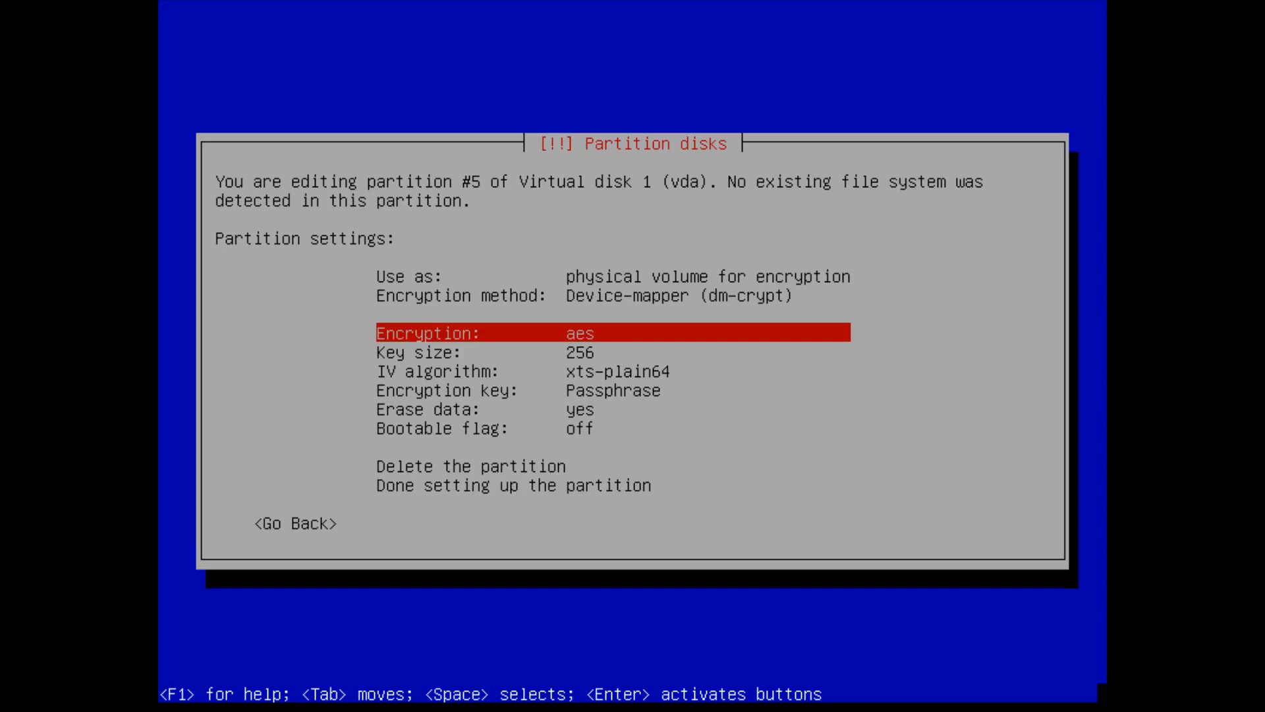
pyautogui.press('Down')
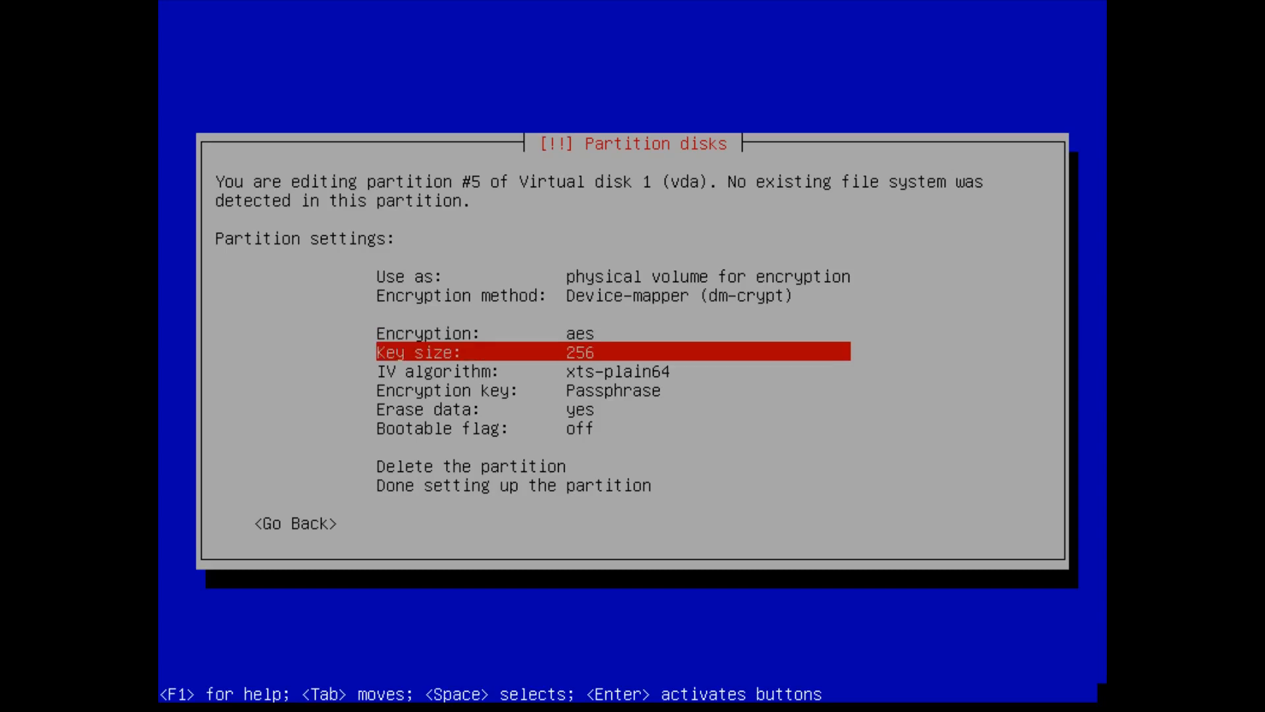
pyautogui.press('Return')
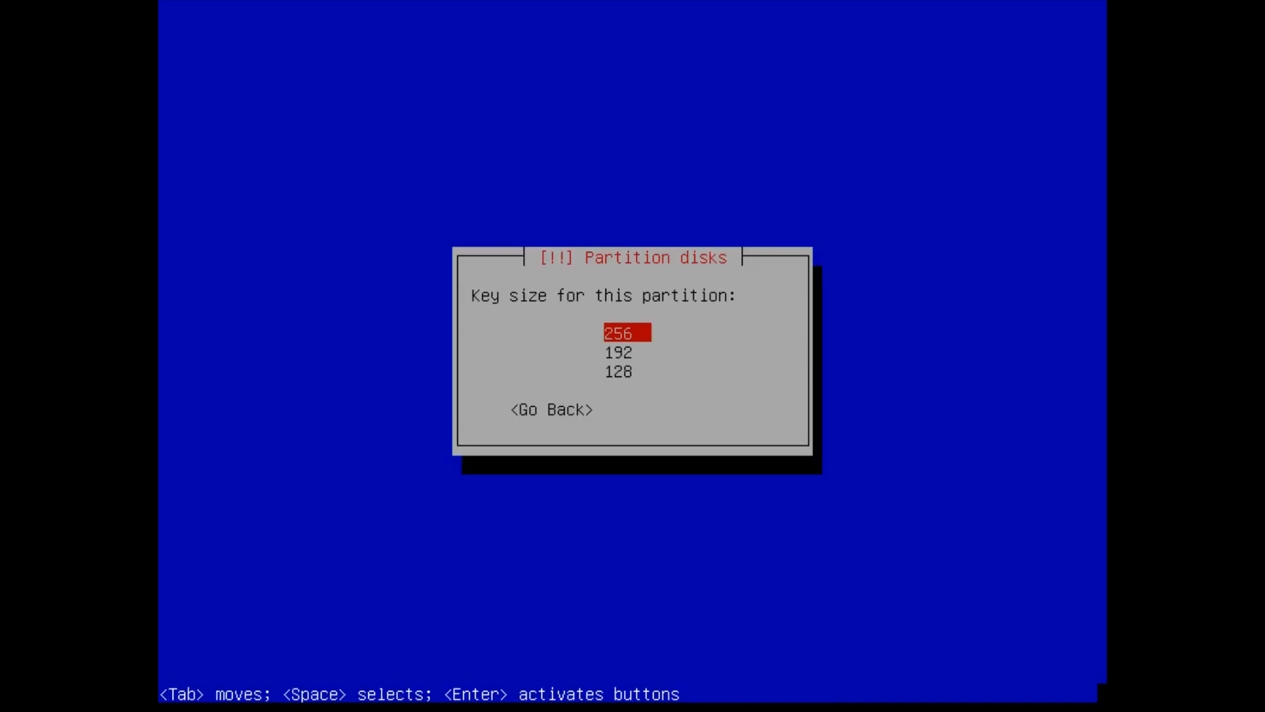
pyautogui.press('Return')
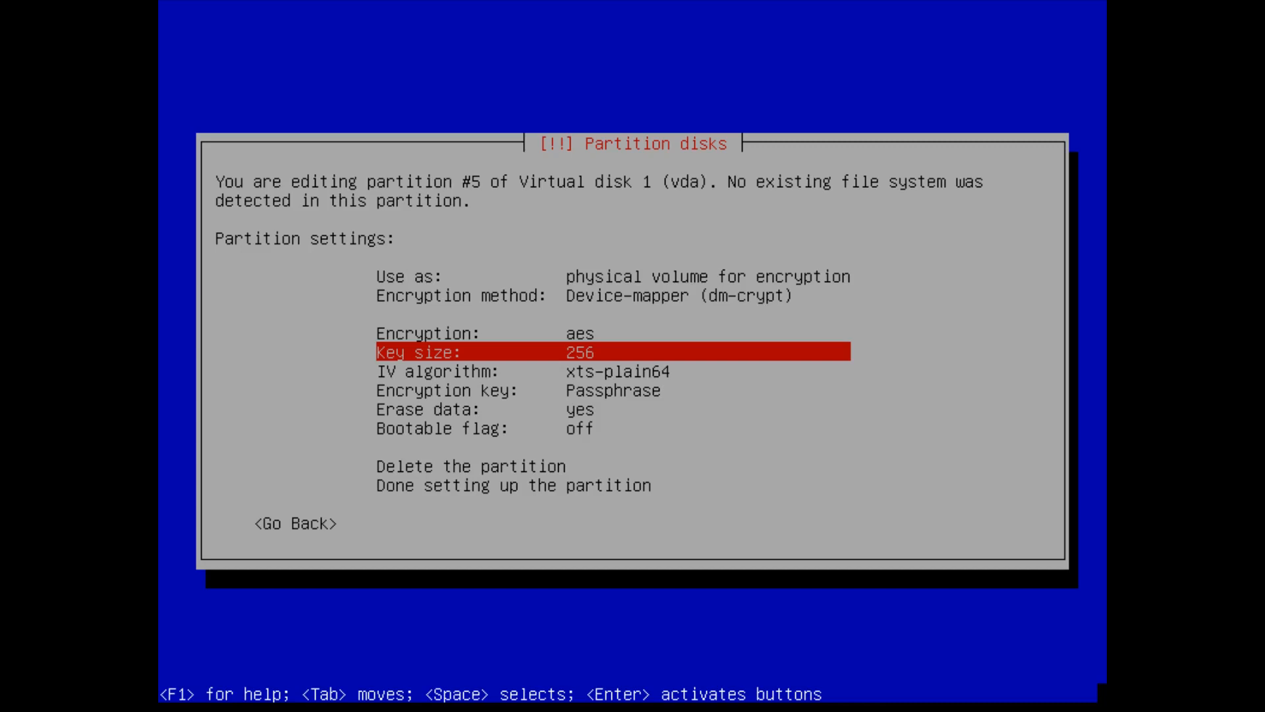
pyautogui.press('Down')
pyautogui.press('Return')
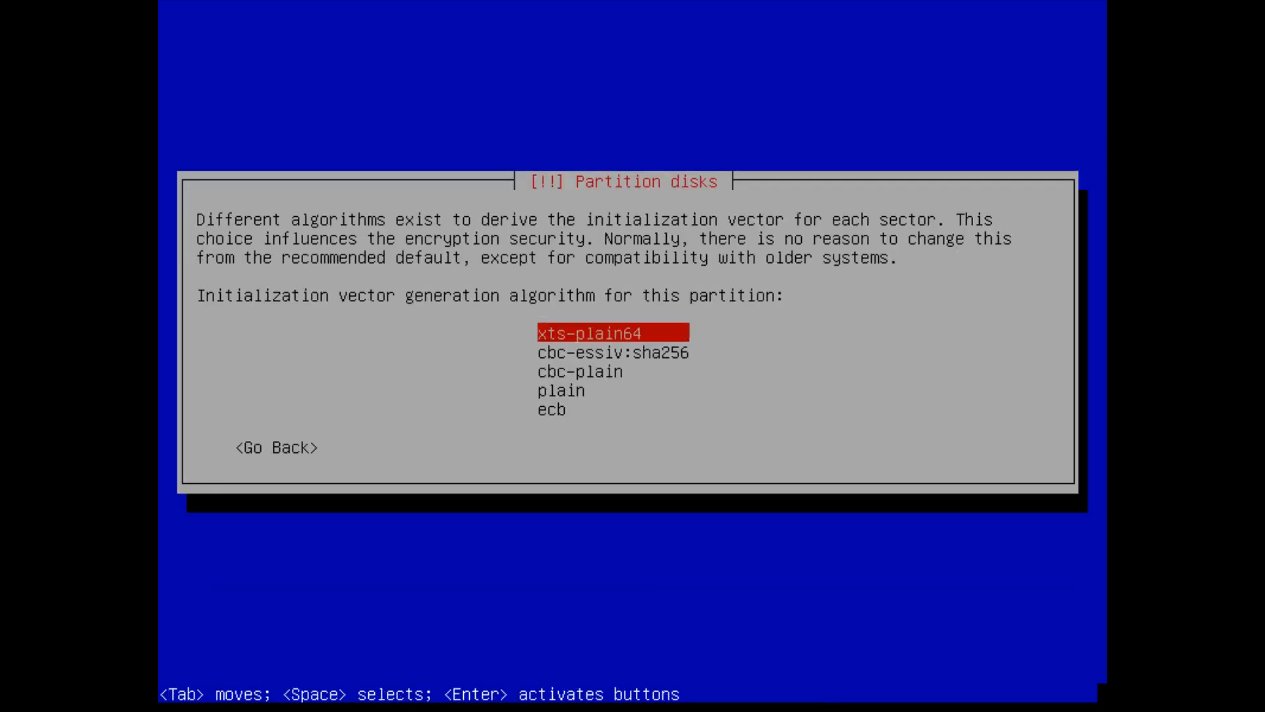
pyautogui.press('Return')
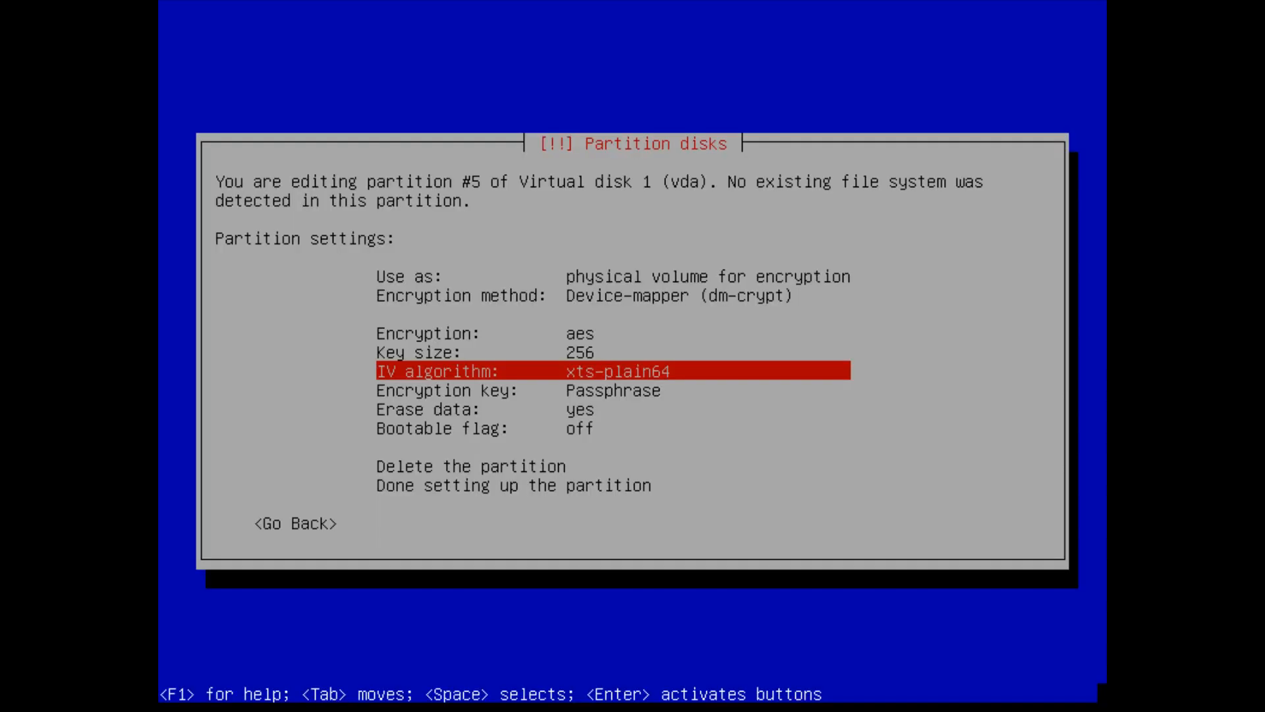
pyautogui.press('Down')
pyautogui.press('Down')
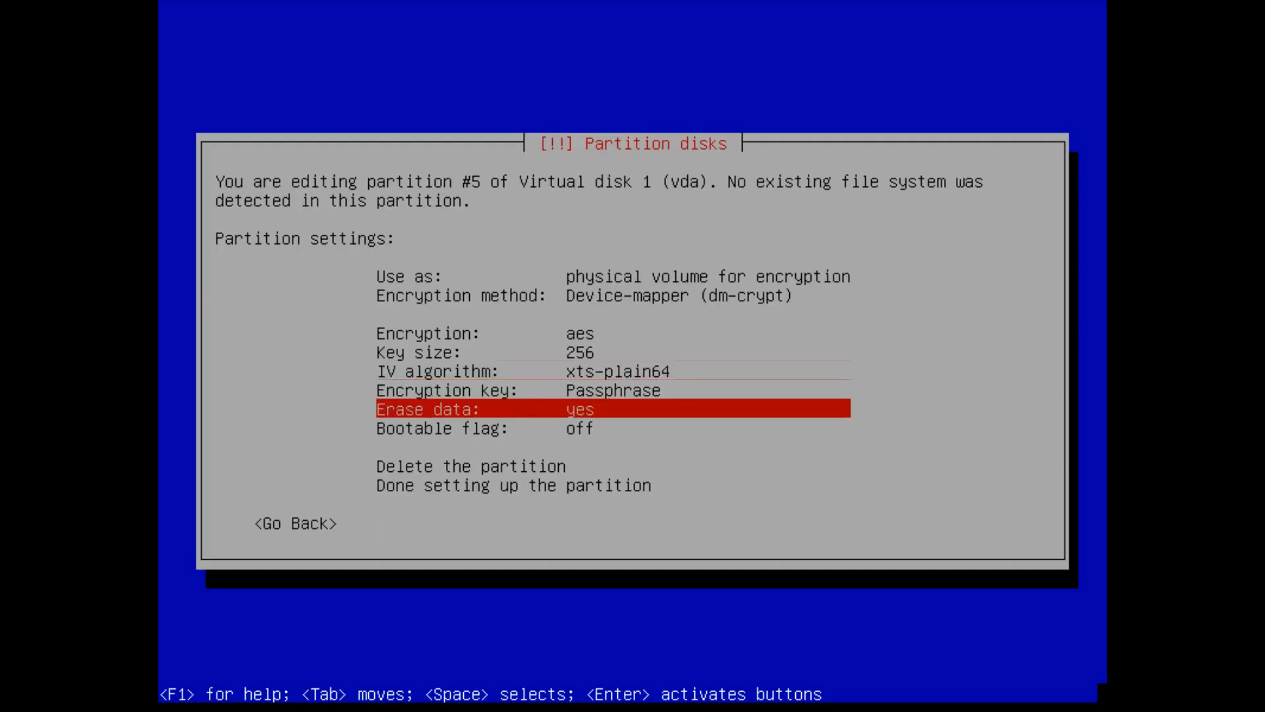
pyautogui.press('Down')
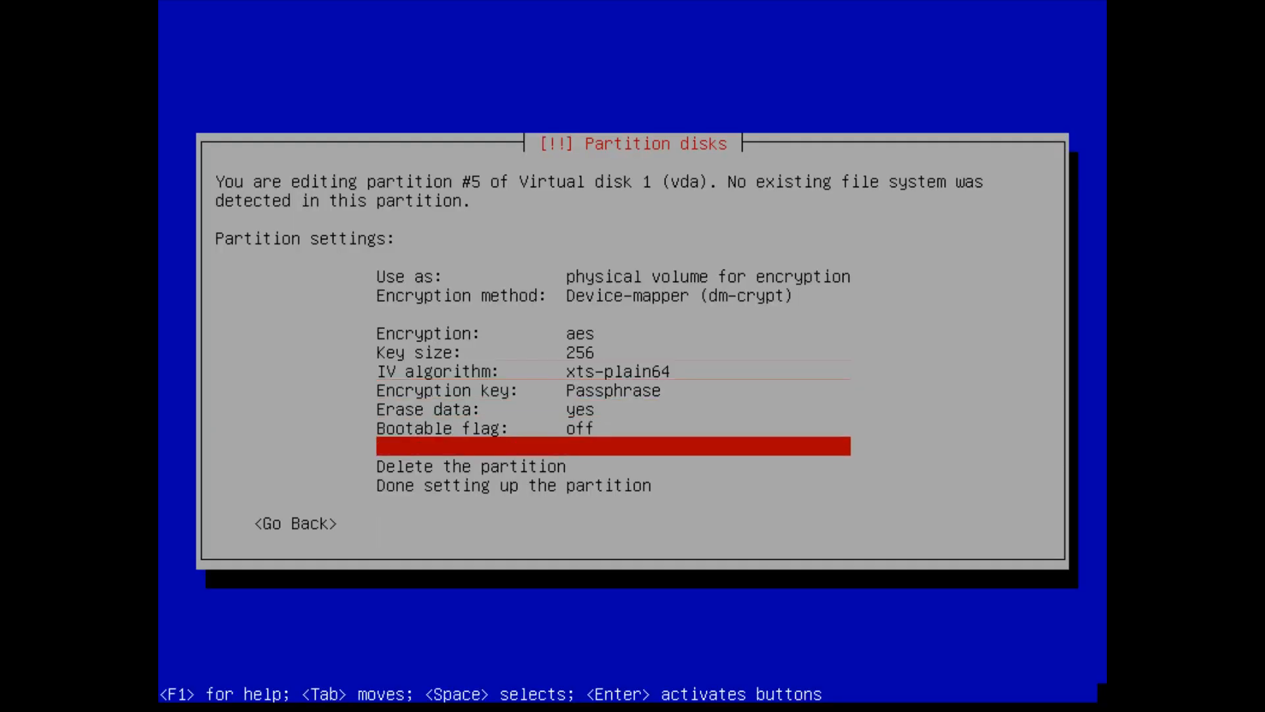
pyautogui.press('Down')
pyautogui.press('Down')
pyautogui.press('Down')
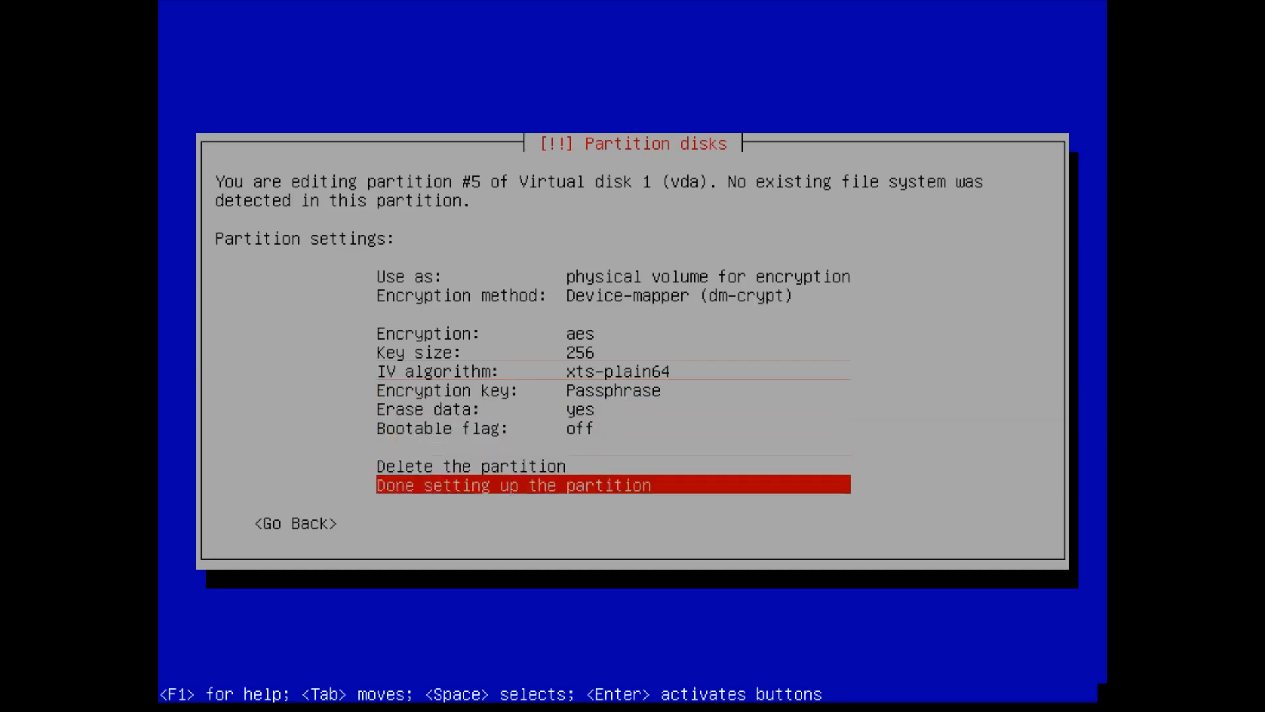
pyautogui.press('Return')
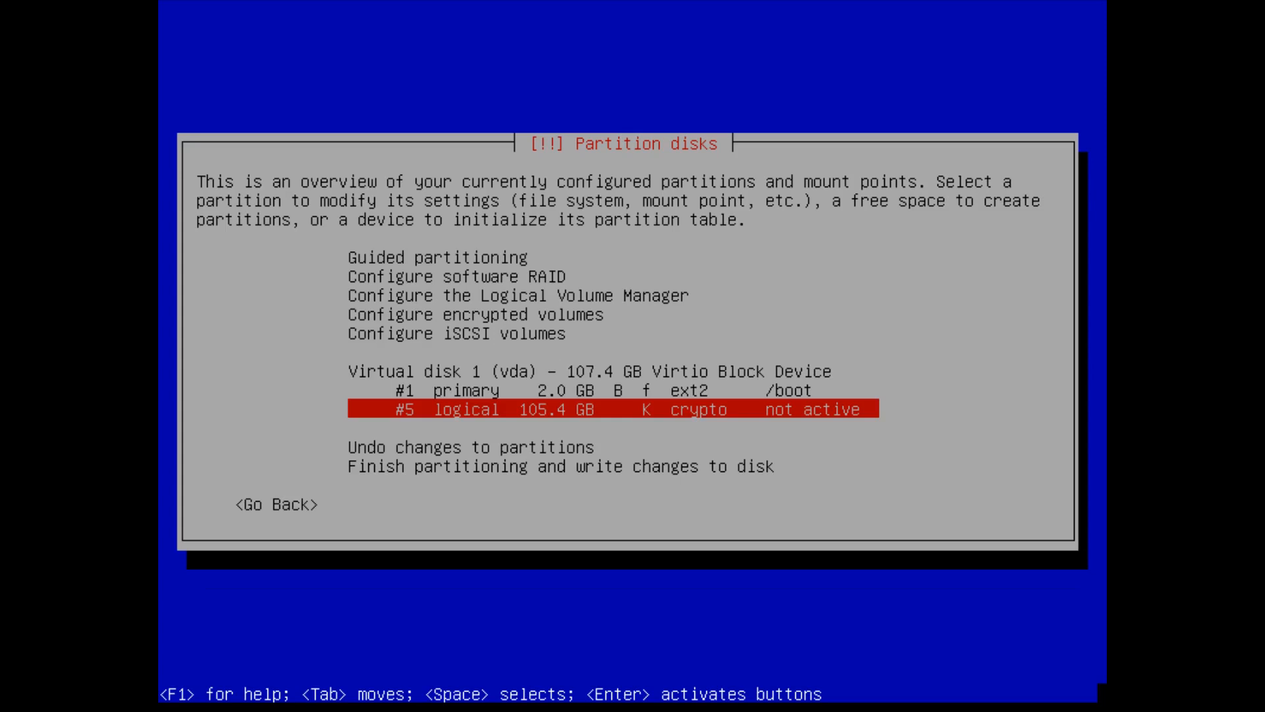
# - Write the partition scheme to disk and begin creating encrypted volumes
pyautogui.press('Up')
pyautogui.press('Up')
pyautogui.press('Up')
pyautogui.press('Up')
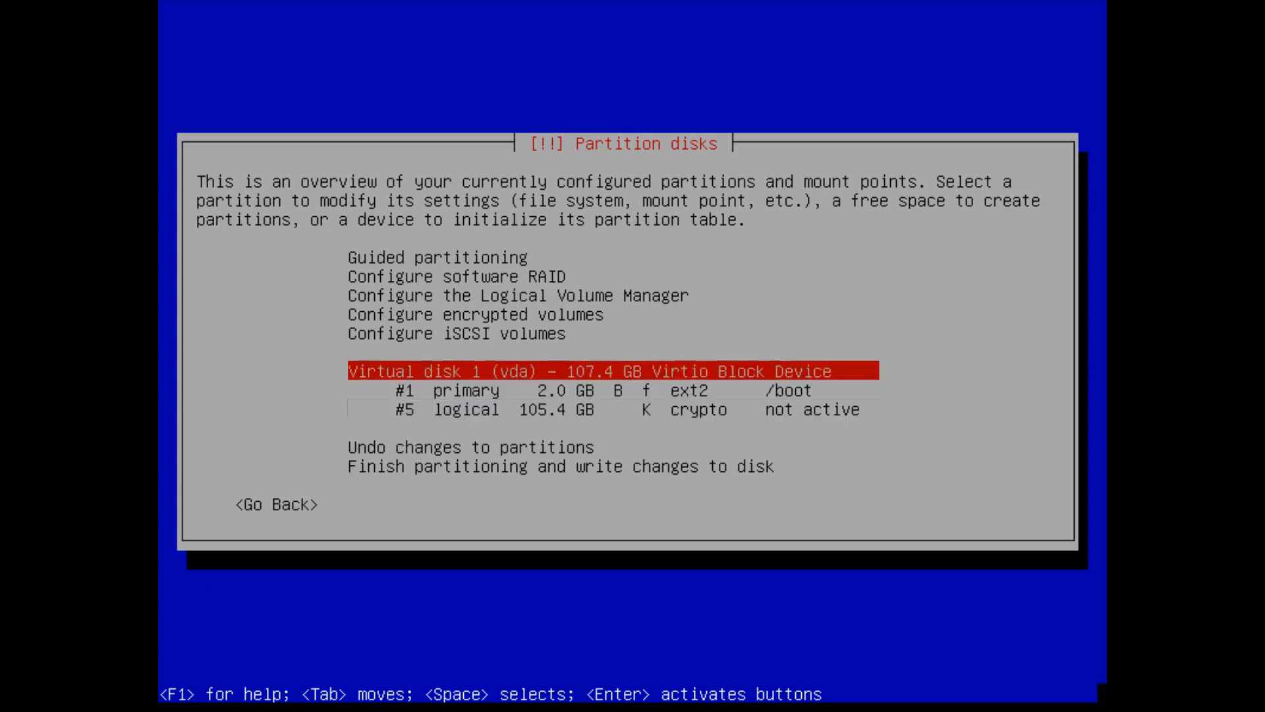
pyautogui.press('Return')
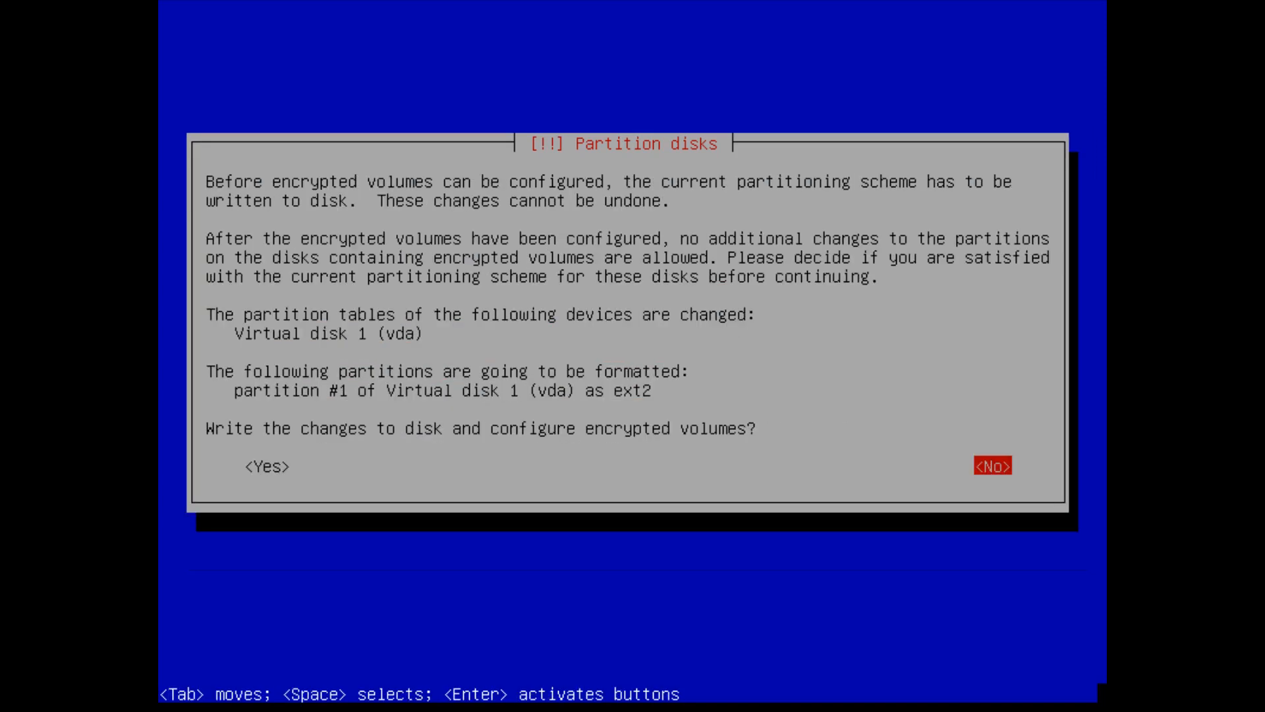
pyautogui.press('Left')
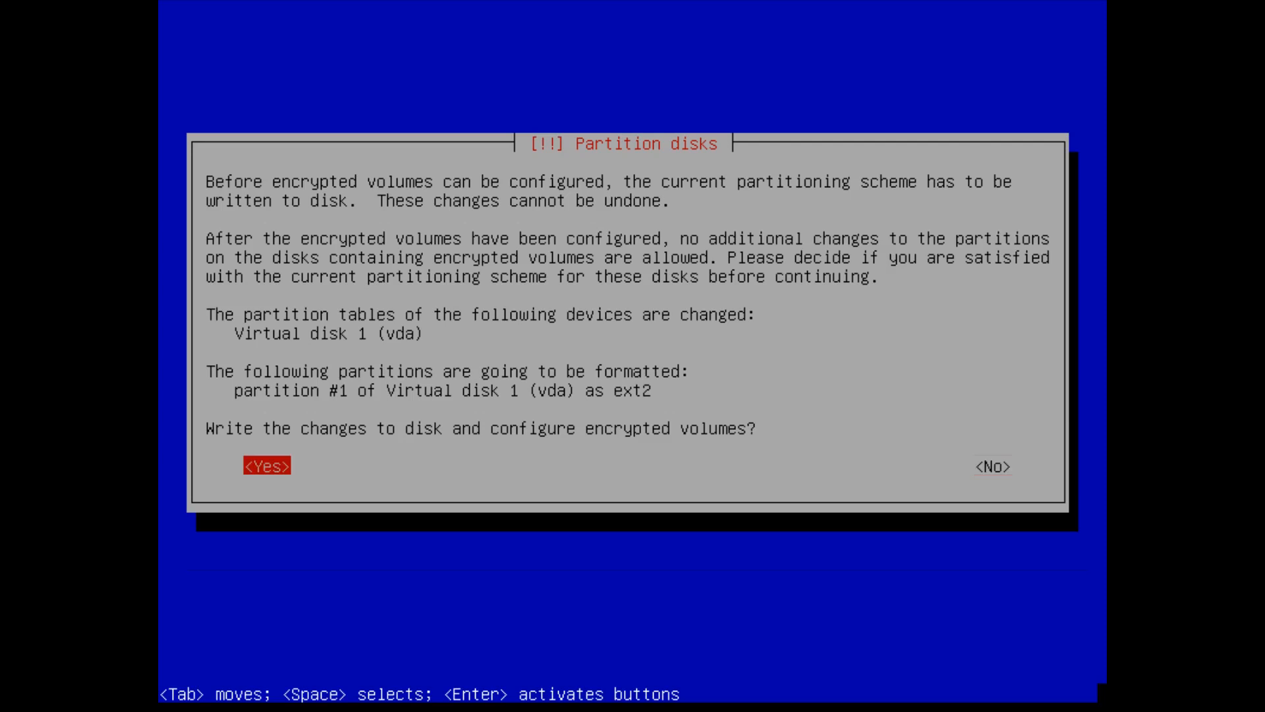
pyautogui.press('Return')
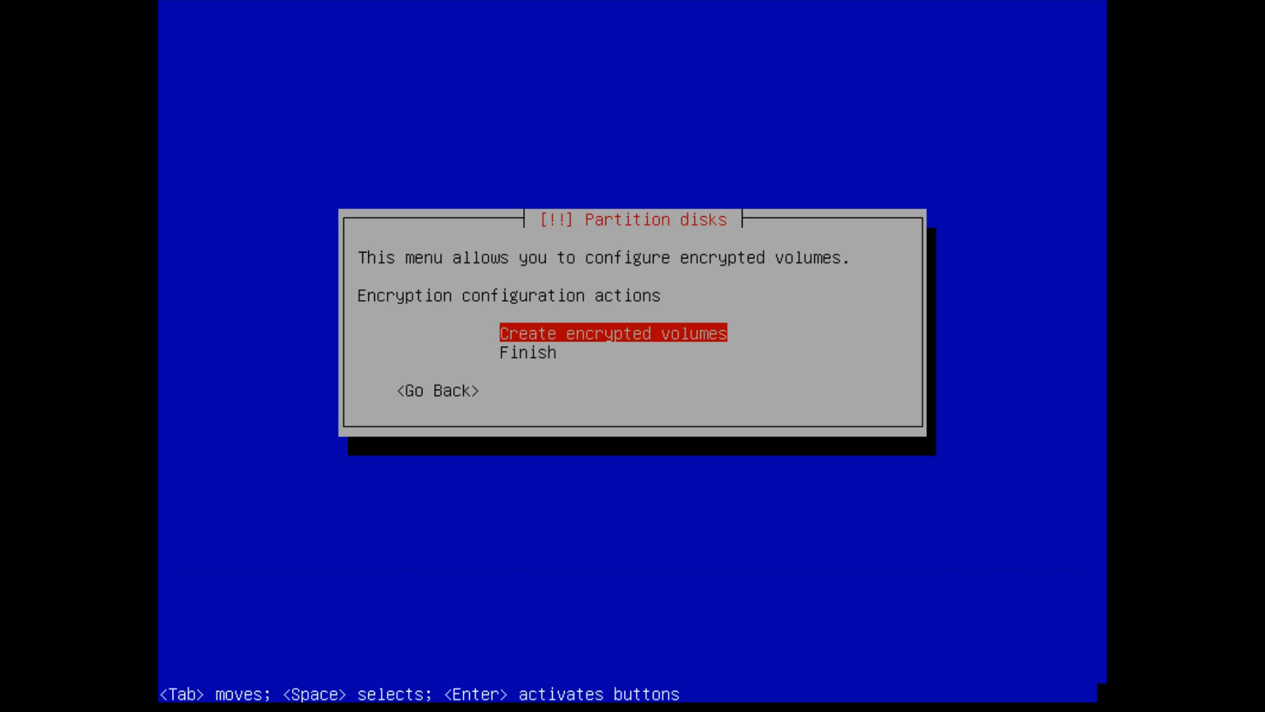
pyautogui.press('Return')
# - Select /dev/vda5 as the device to encrypt
pyautogui.press('Down')
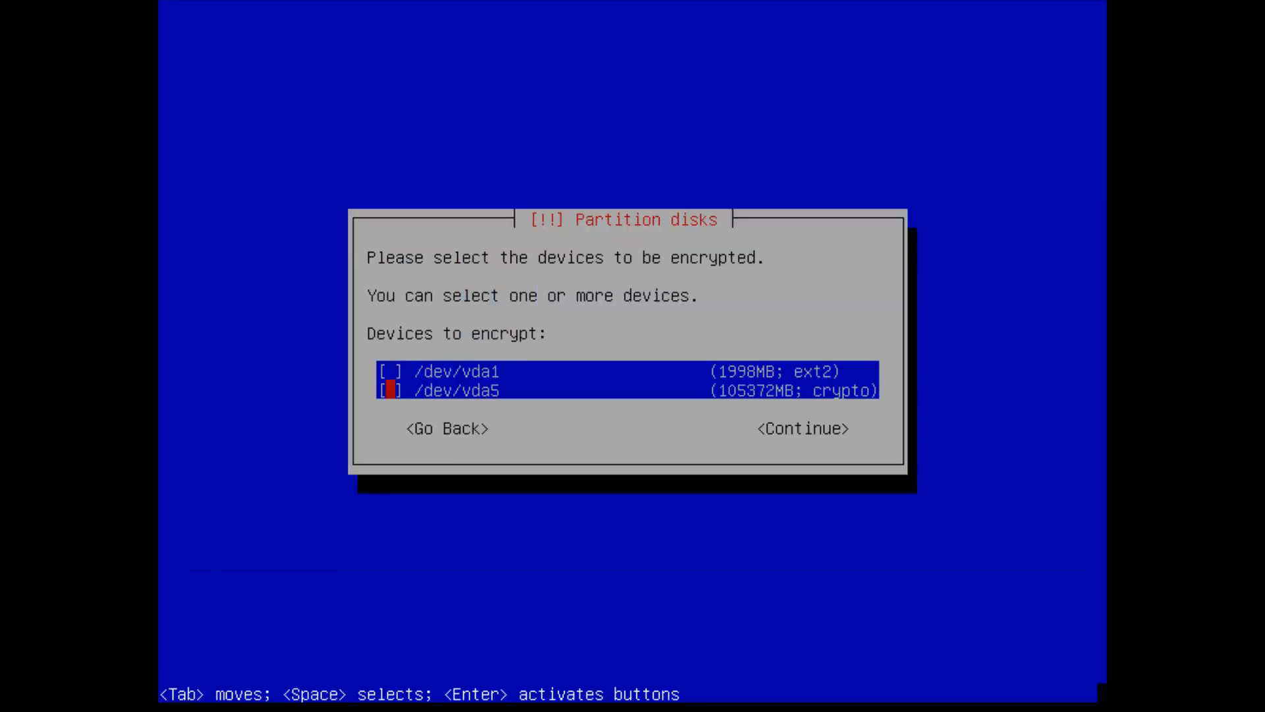
pyautogui.press('space')
pyautogui.press('Up')
pyautogui.press('Down')
pyautogui.press('Tab')
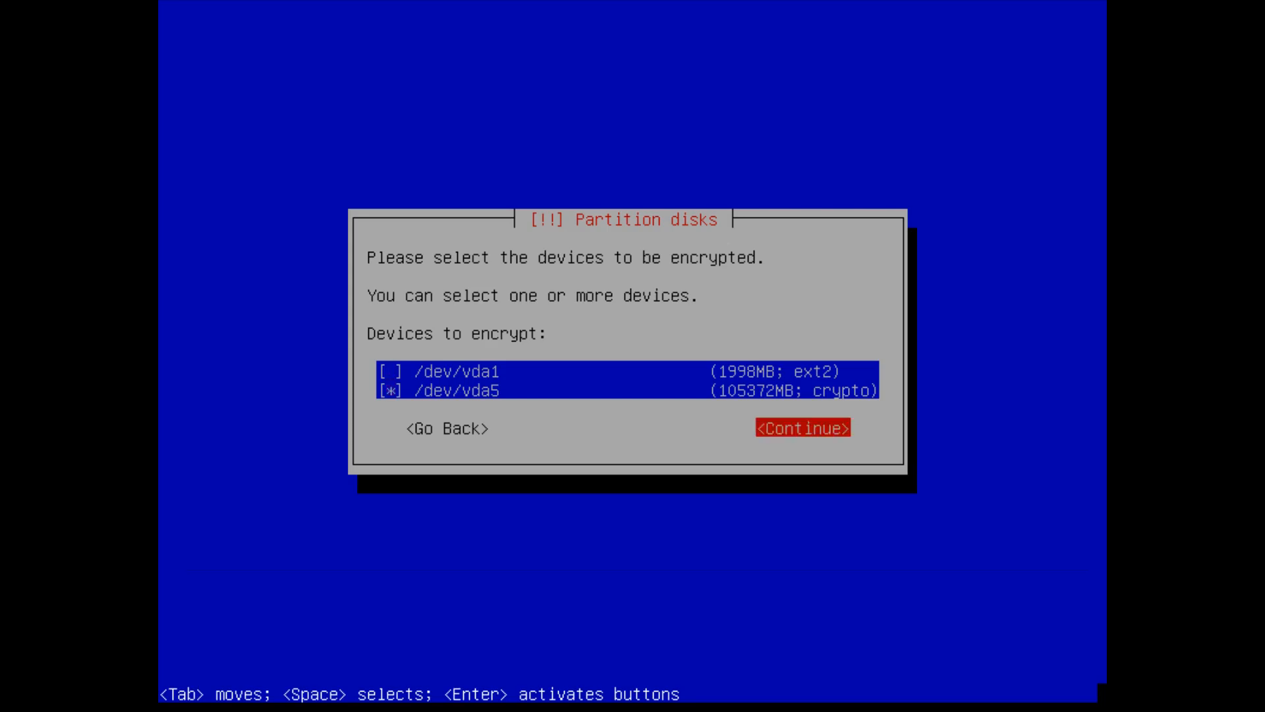
pyautogui.press('Return')
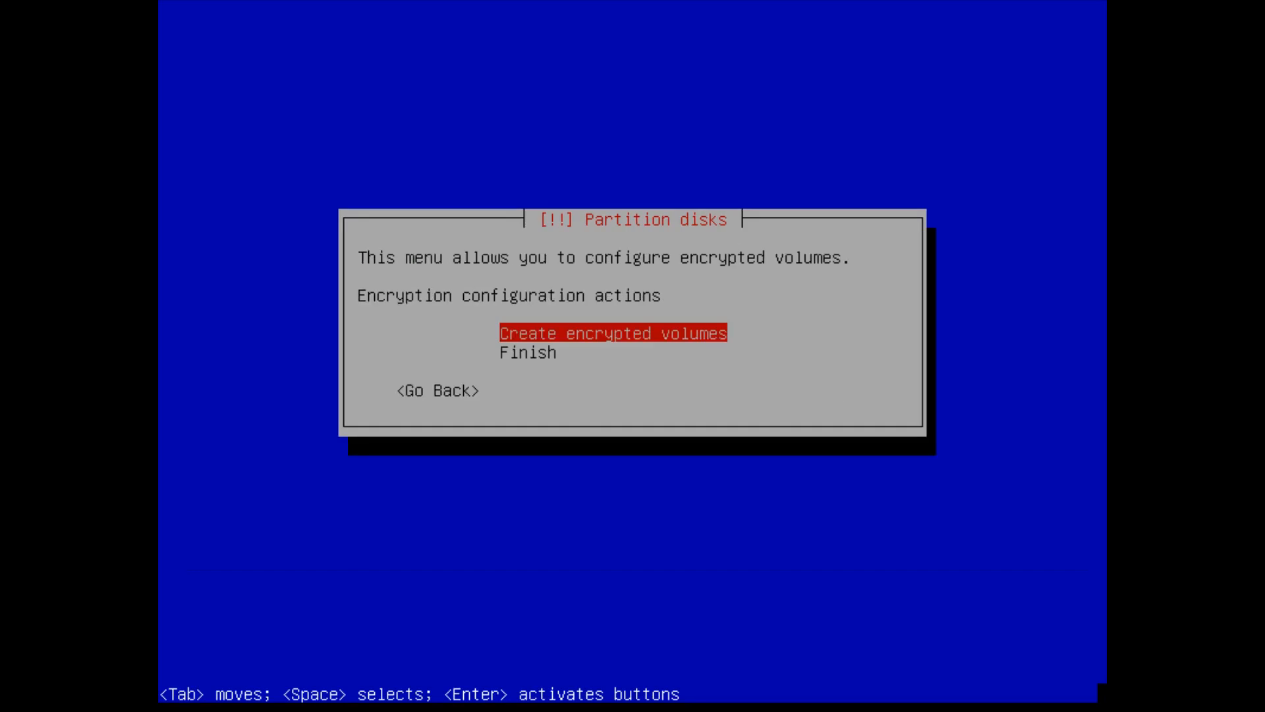
# - Finish the encryption setup and choose Yes to erase partition #5 (vda5)
pyautogui.press('Down')
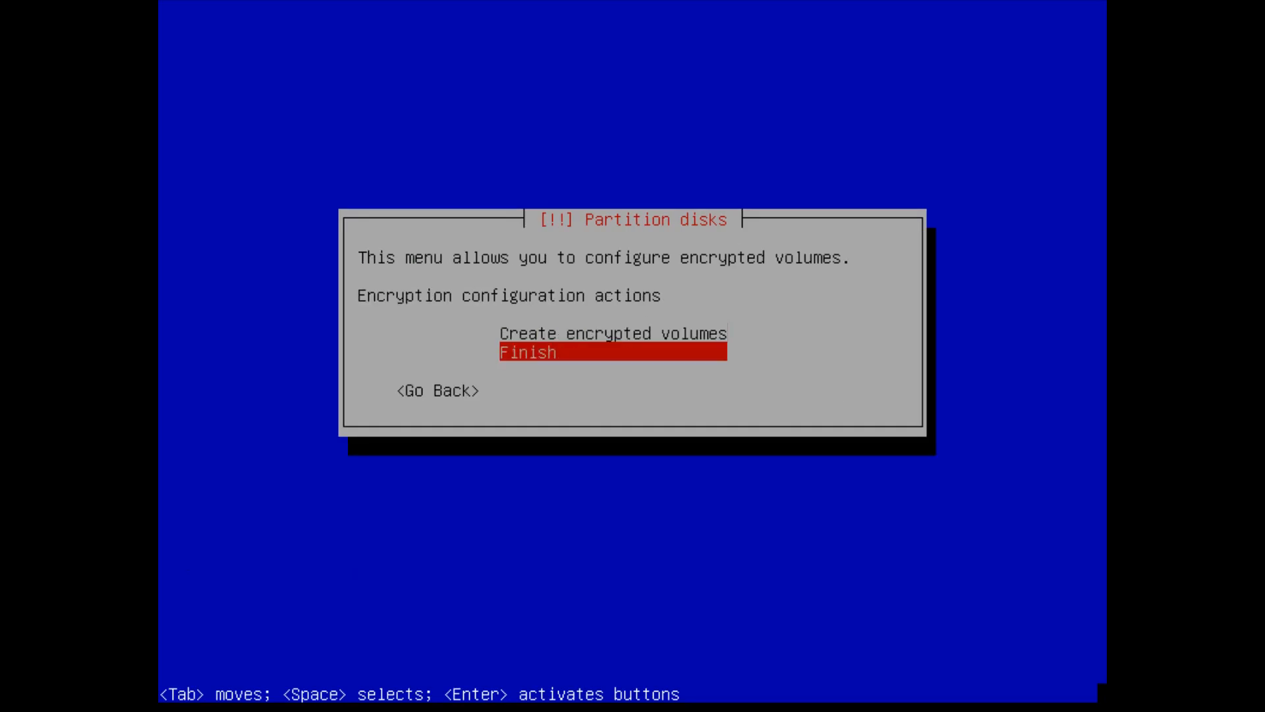
pyautogui.press('Return')
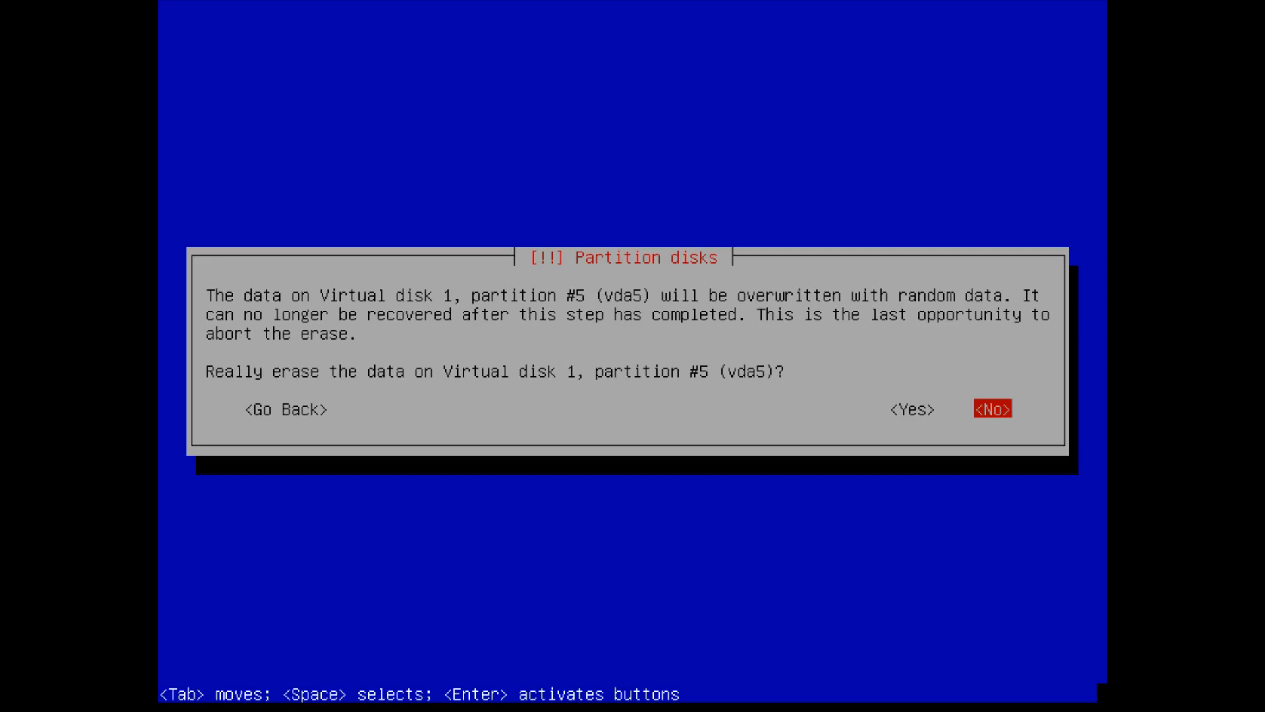
pyautogui.press('Left')
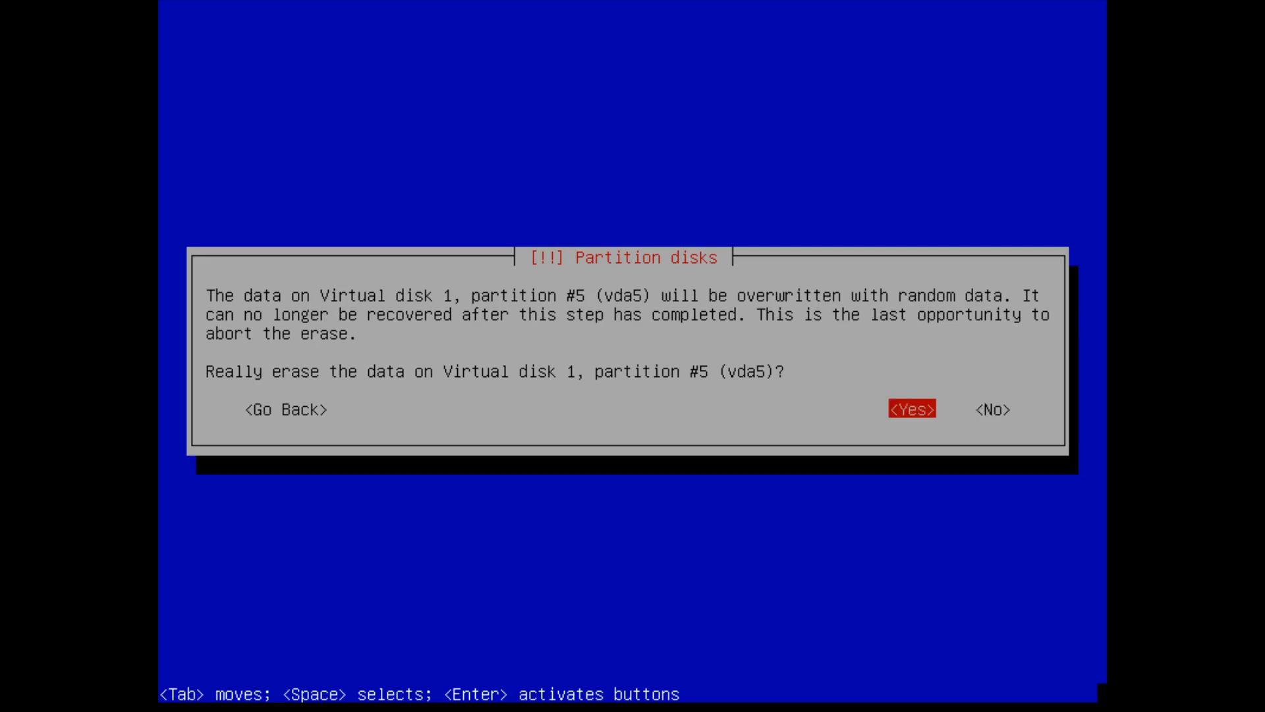
# - Confirm erasing vda5, skip the random-data wipe, and enter the encryption passphrase twice
pyautogui.press('Return')
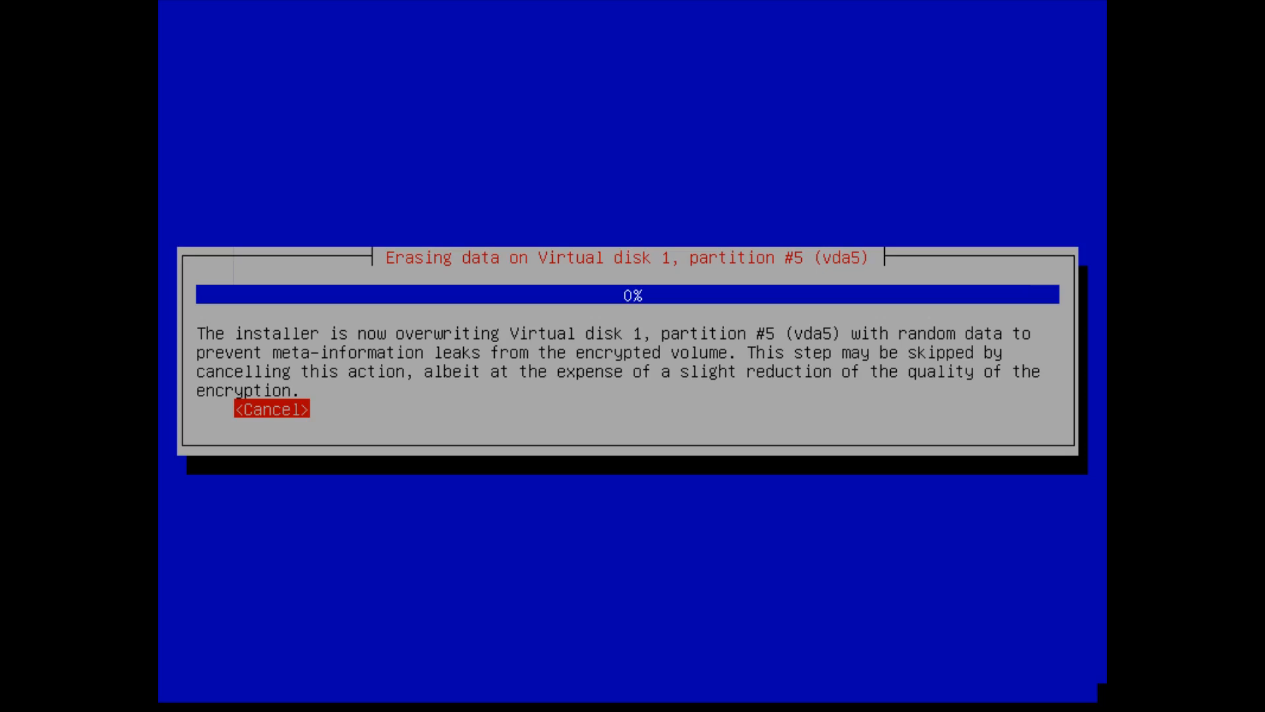
pyautogui.press('Return')
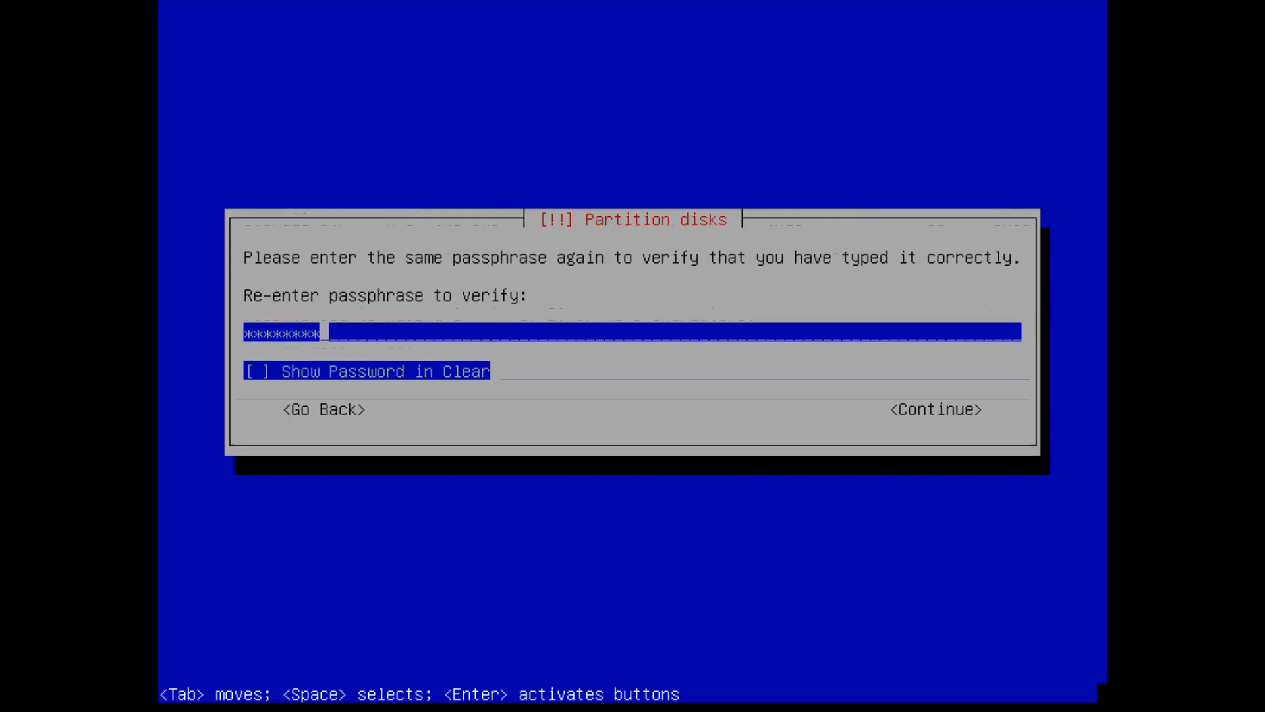
pyautogui.press('Return')
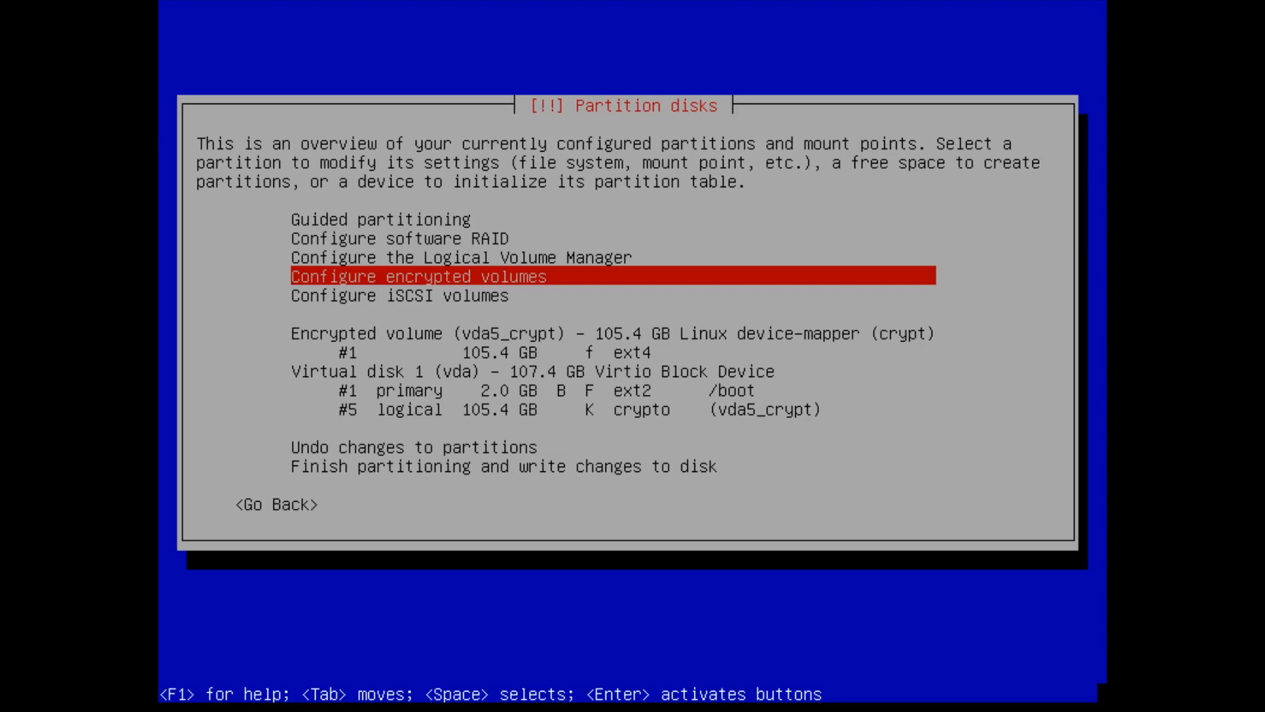
# - Write the partition changes to disk to start Logical Volume Manager setup
pyautogui.press('Up')
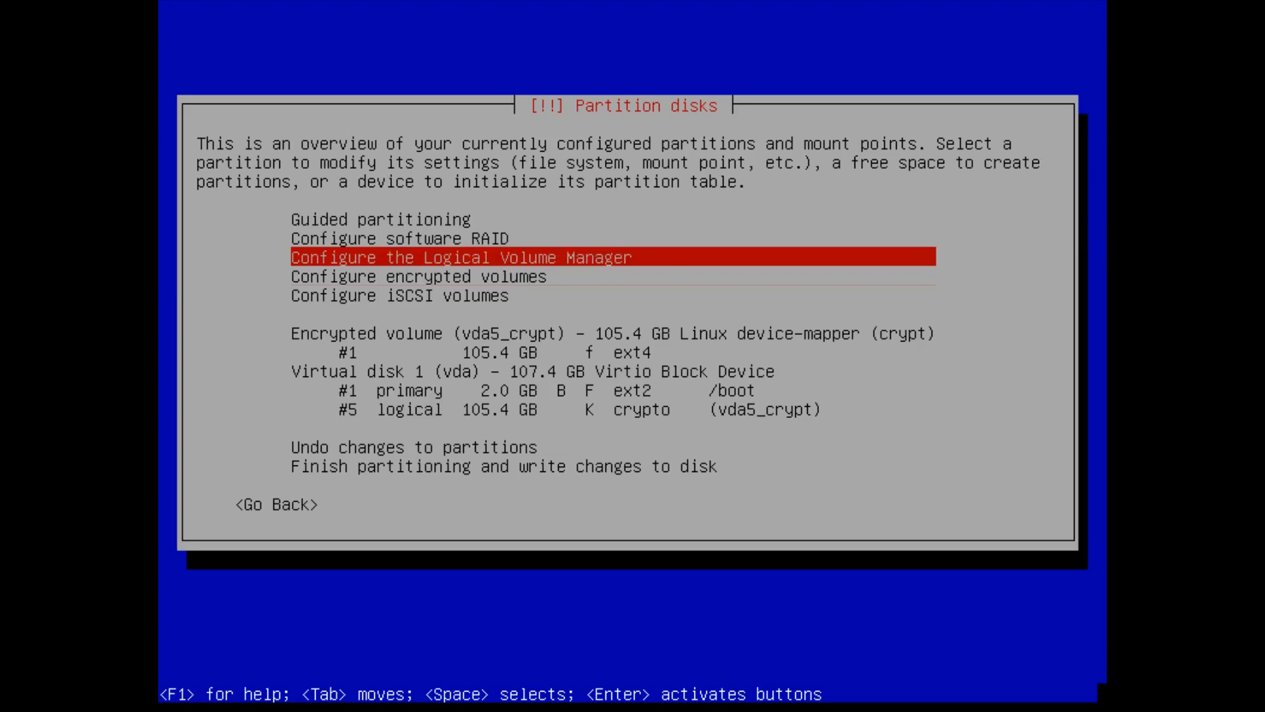
pyautogui.press('Return')
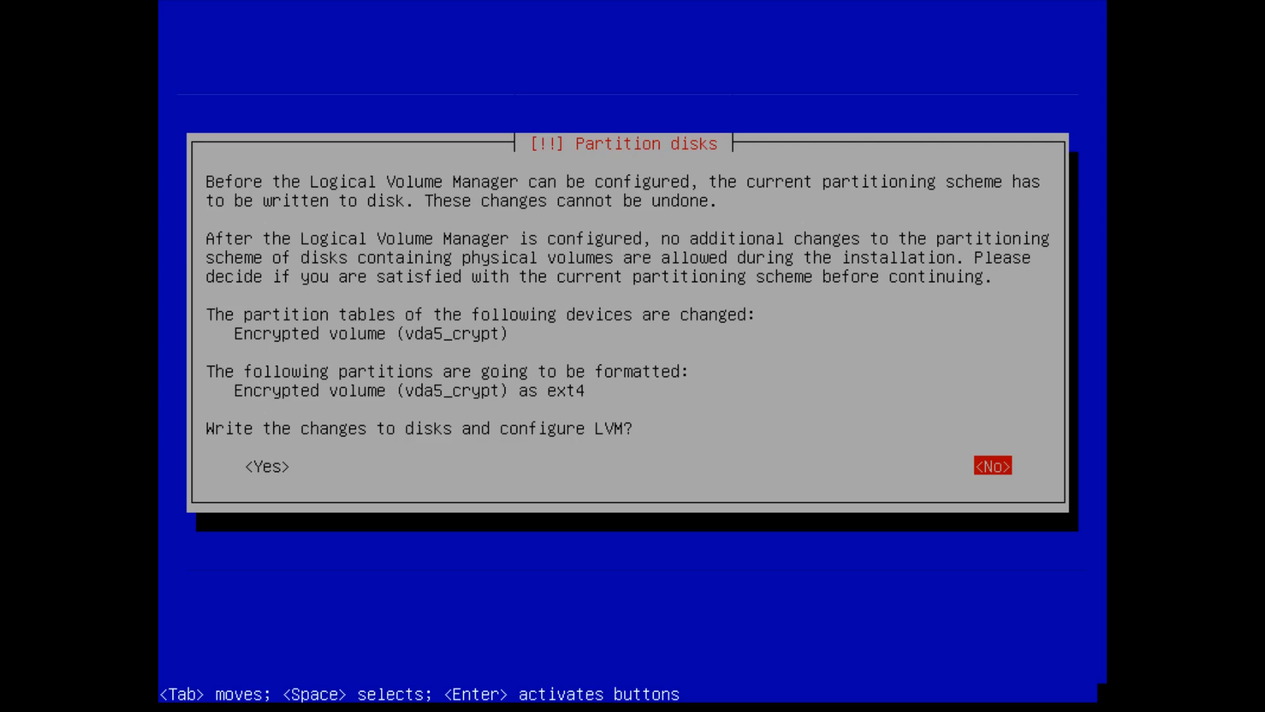
pyautogui.press('Tab')
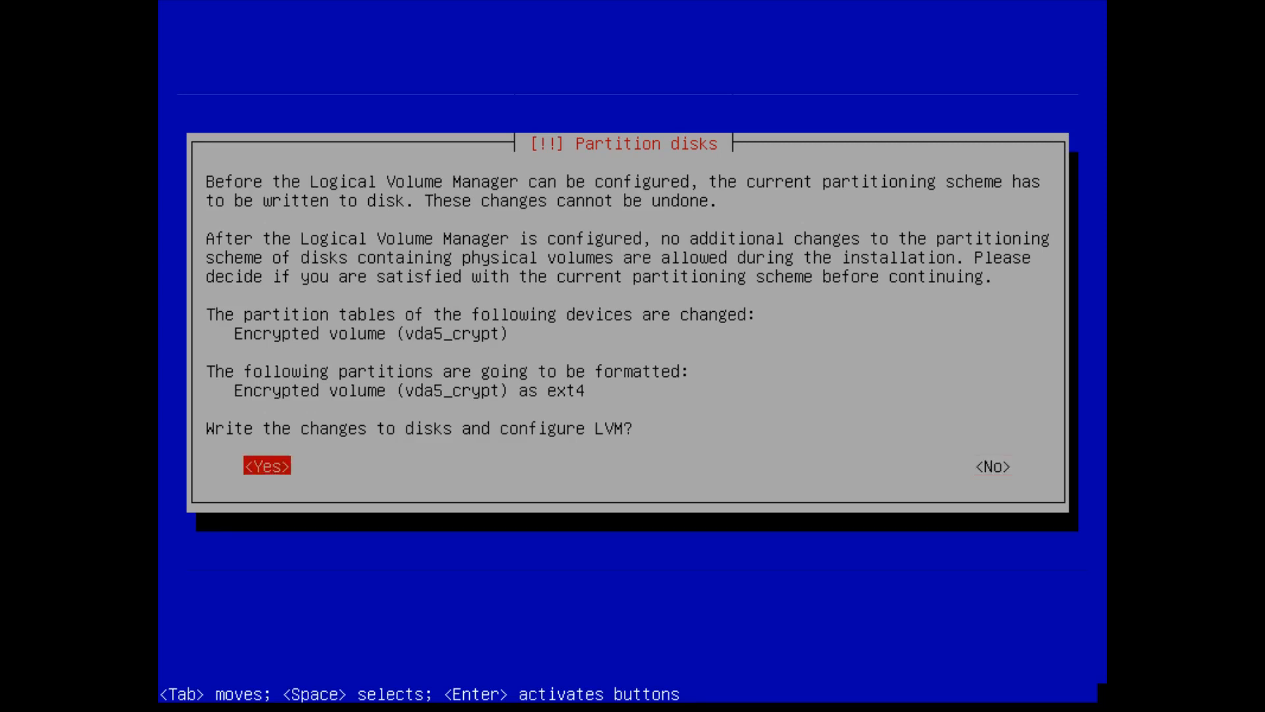
pyautogui.press('Return')
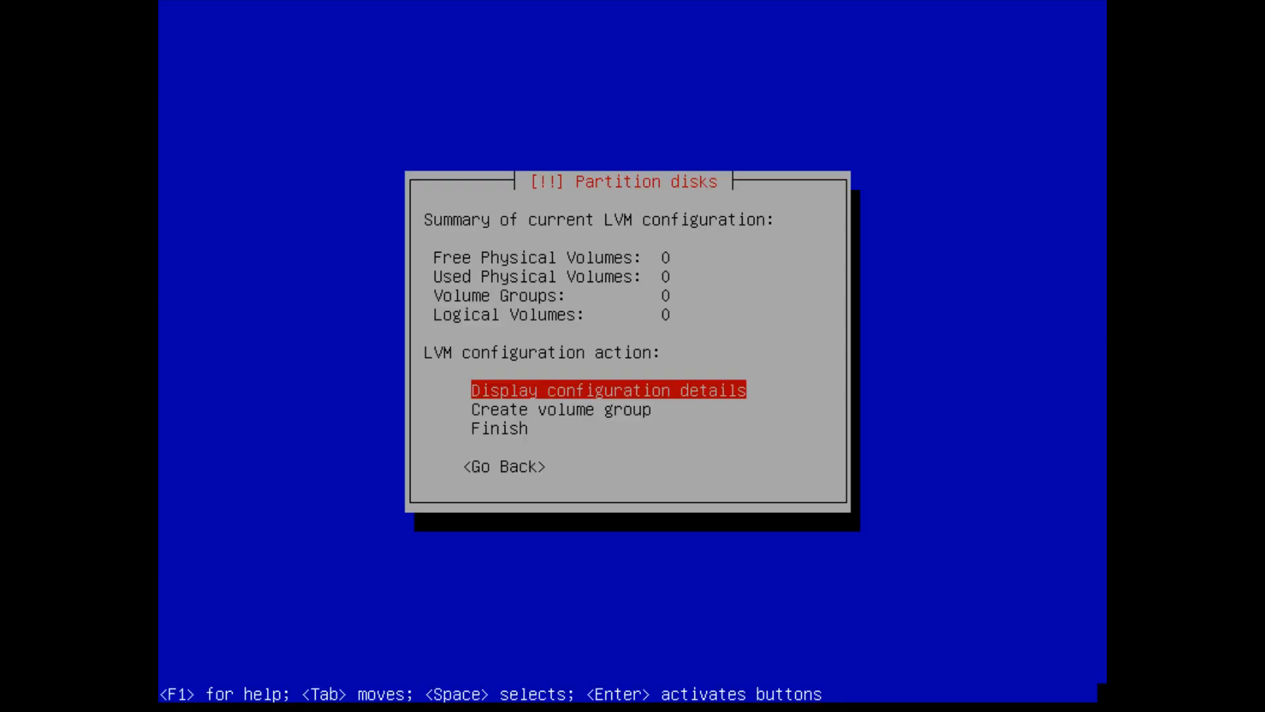
# - Create volume group bitbooger-vg using /dev/mapper/vda5_crypt
pyautogui.press('Down')
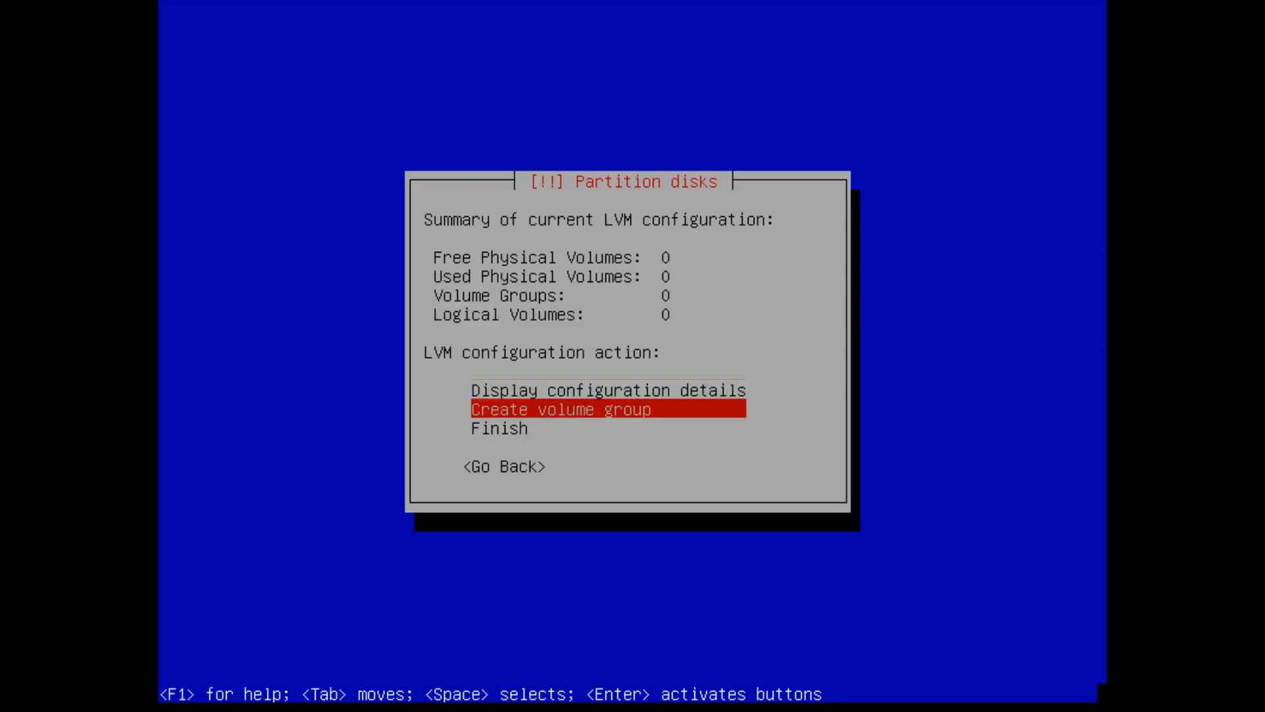
pyautogui.press('Return')
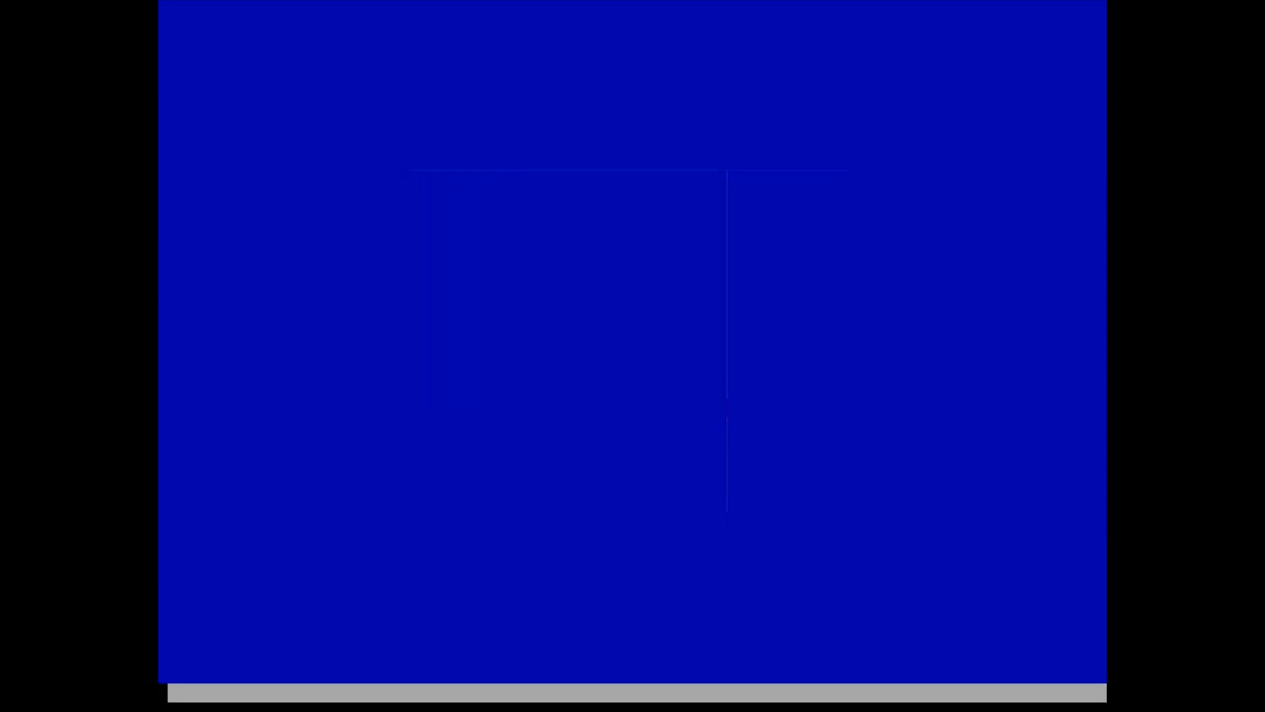
pyautogui.write('bitb')
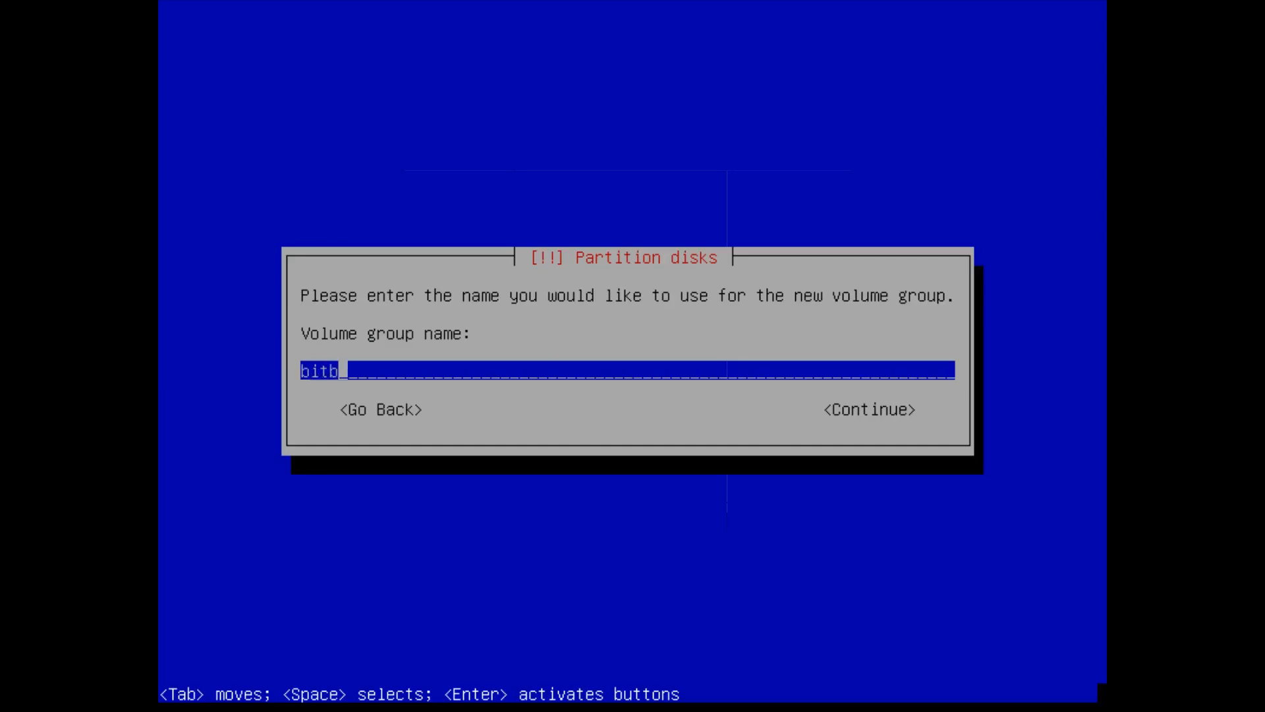
pyautogui.write('ooger-vg')
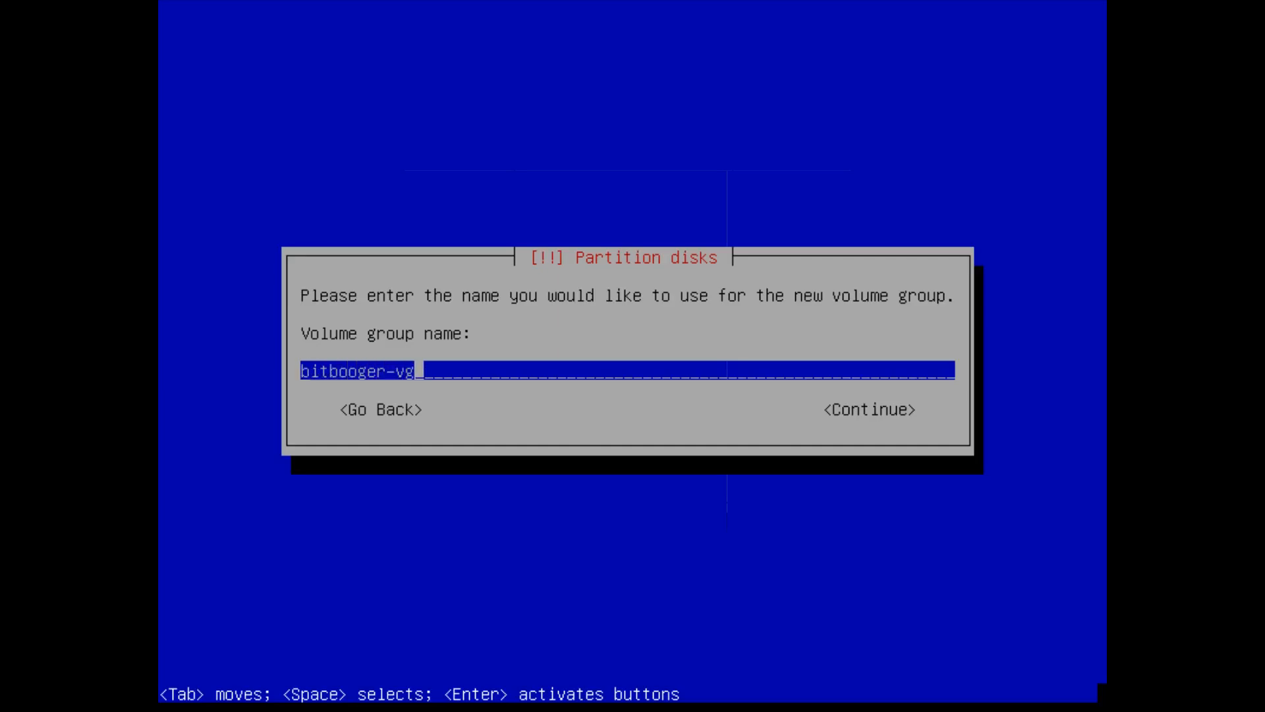
pyautogui.press('Return')
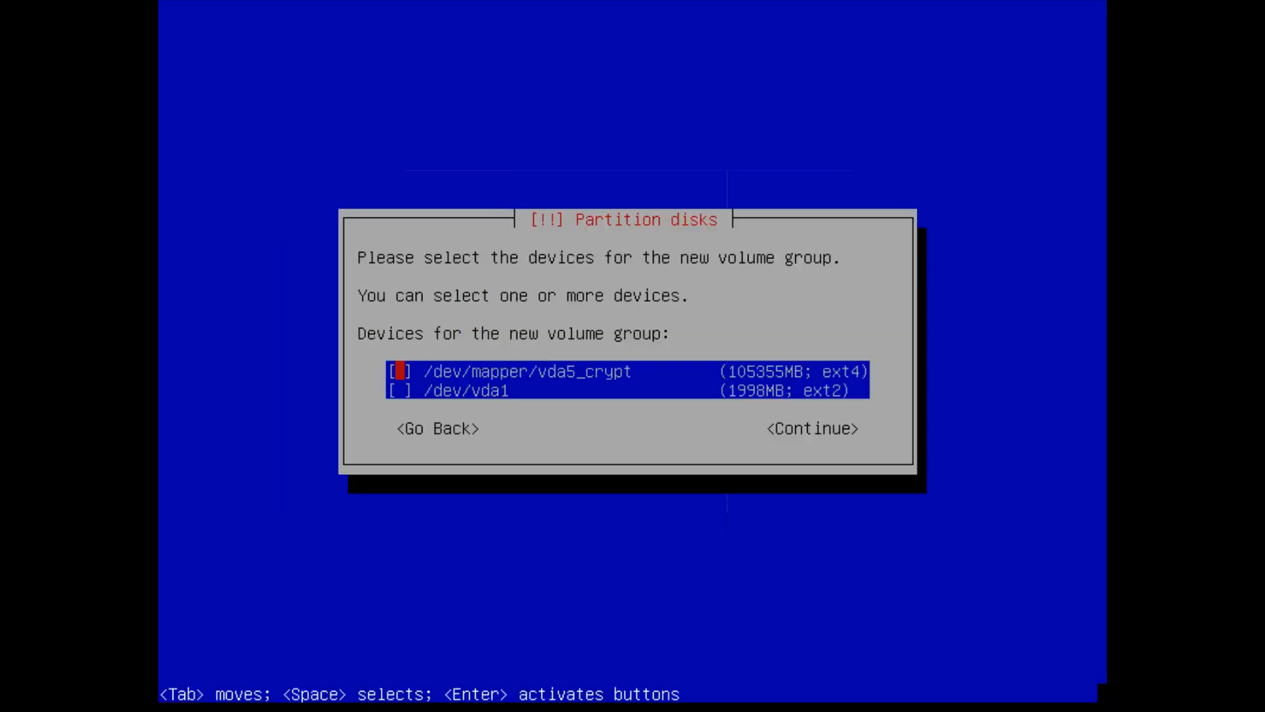
pyautogui.press('space')
pyautogui.press('Tab')
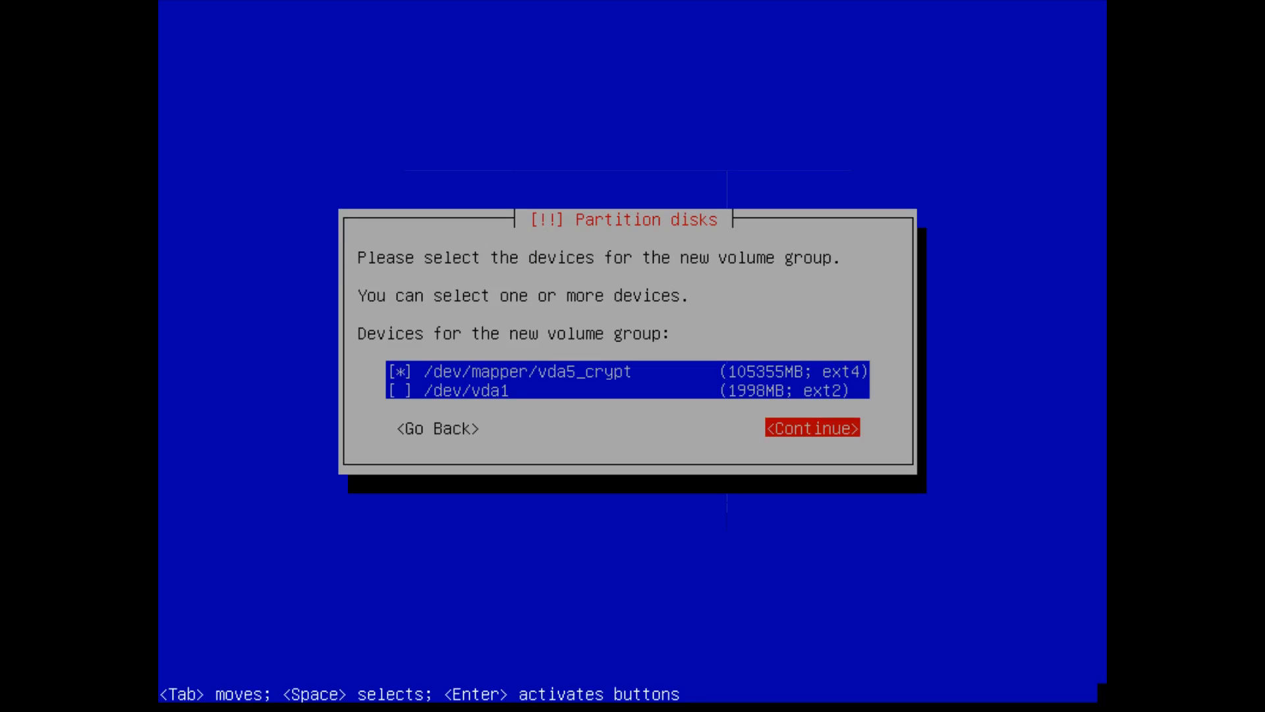
pyautogui.press('Return')
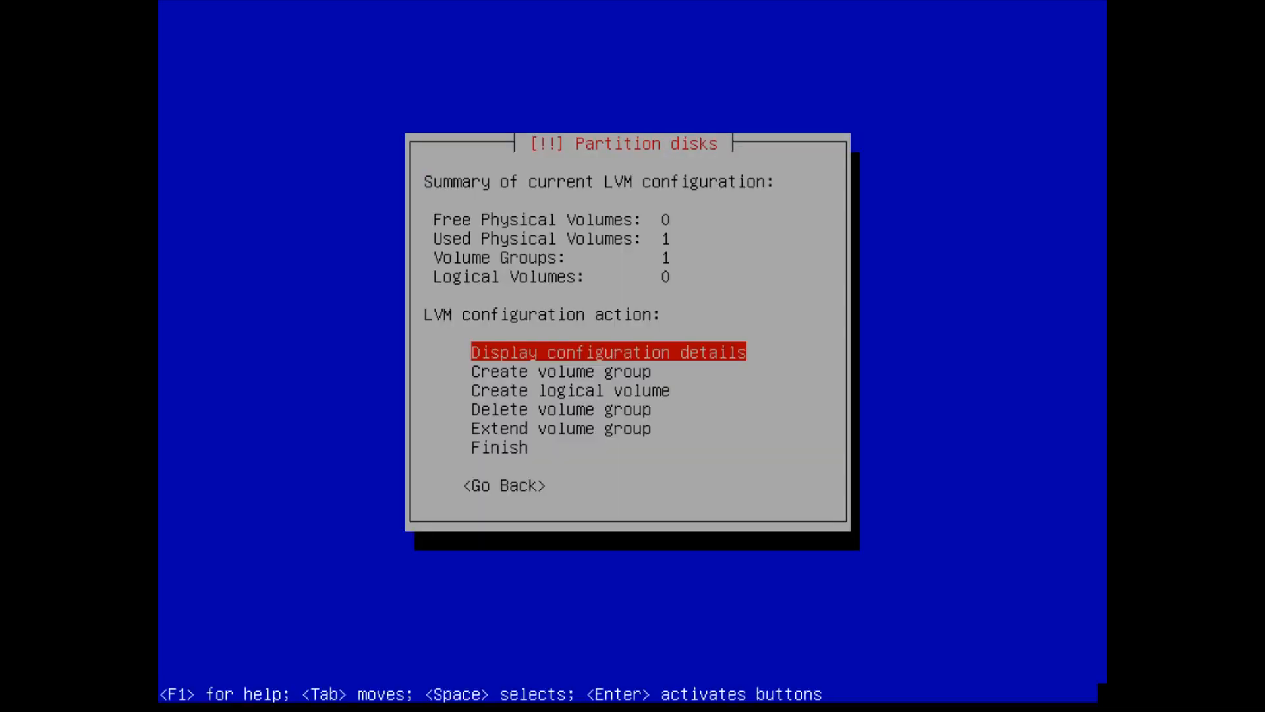
# - Create a 25.0 GB logical volume named root in bitbooger-vg
pyautogui.press('Down')
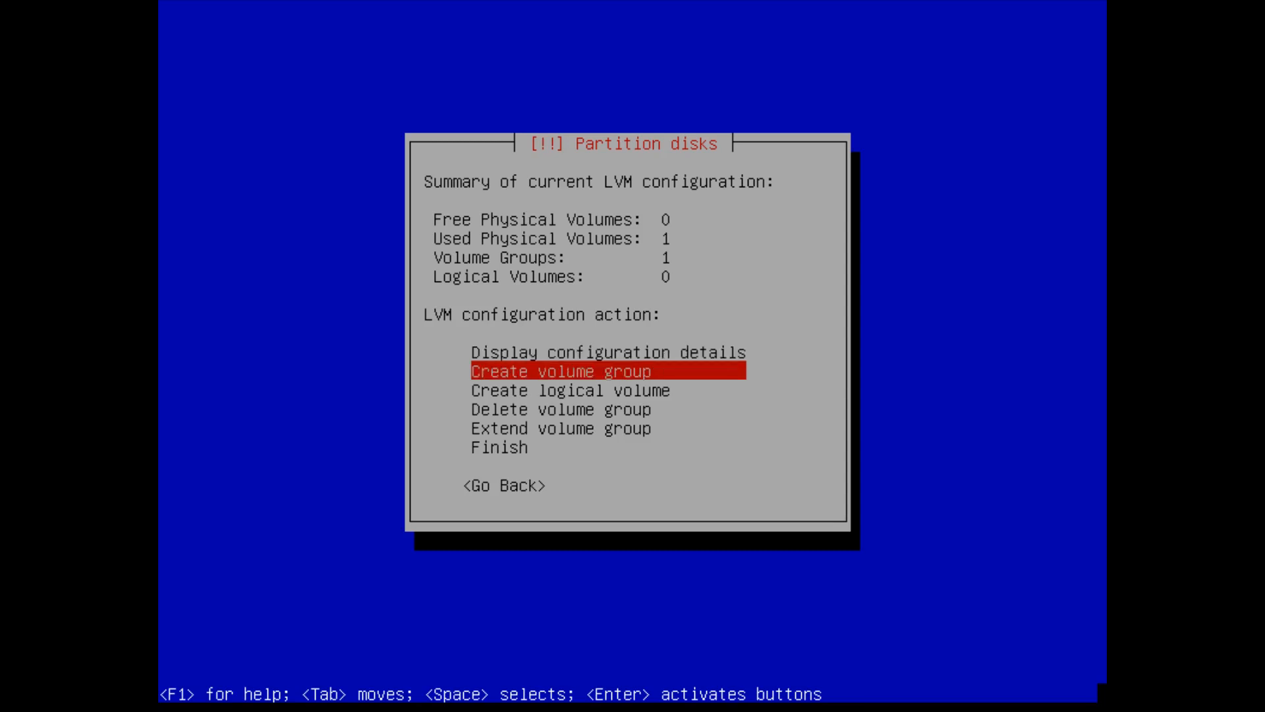
pyautogui.press('Down')
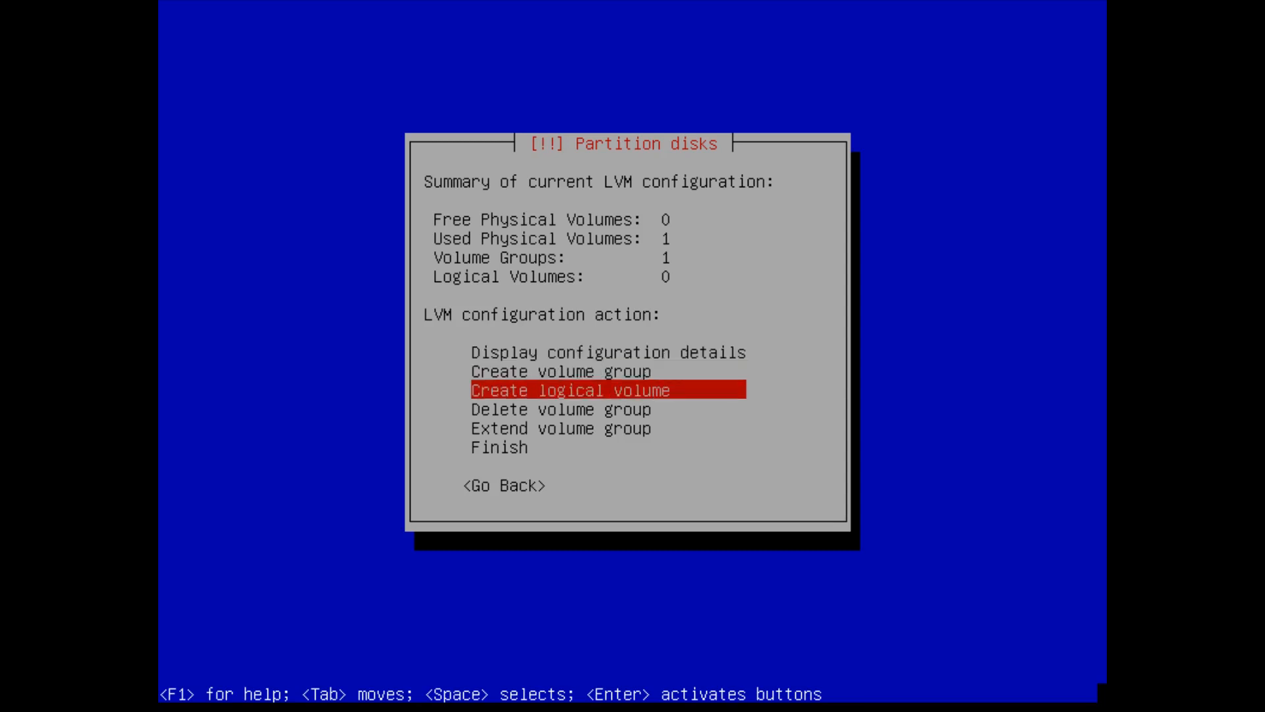
pyautogui.press('Return')
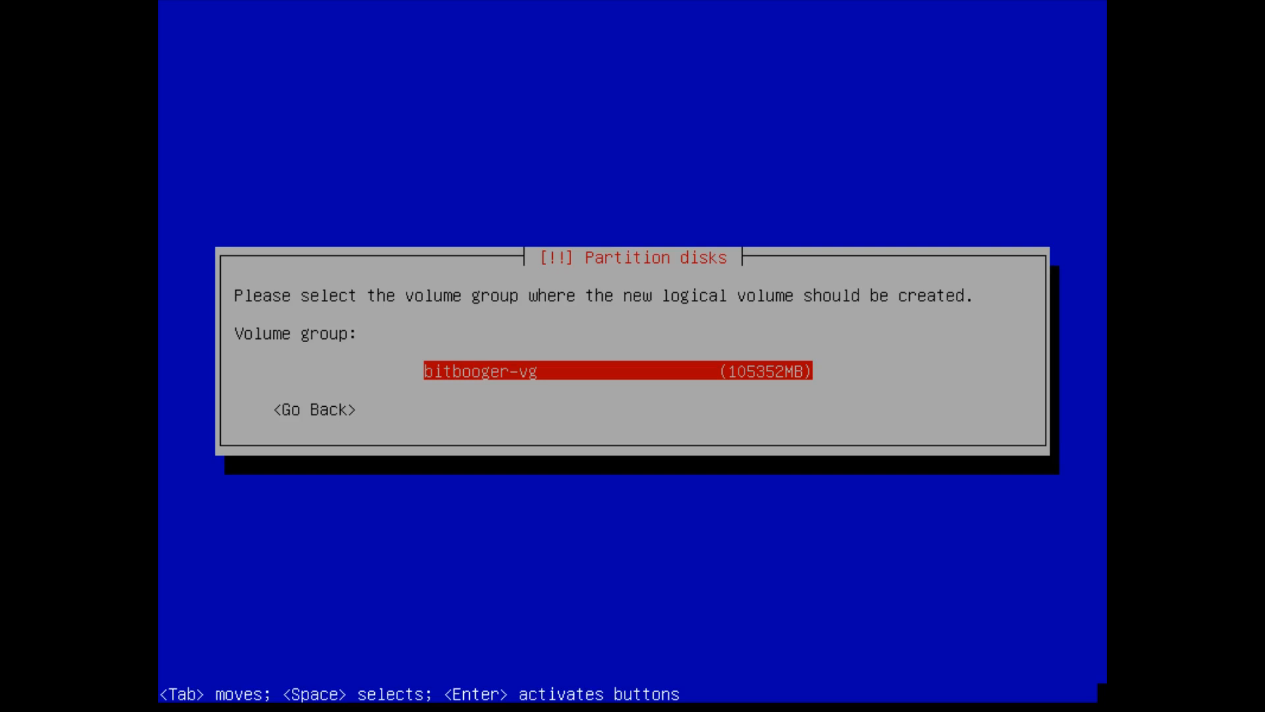
pyautogui.press('Return')
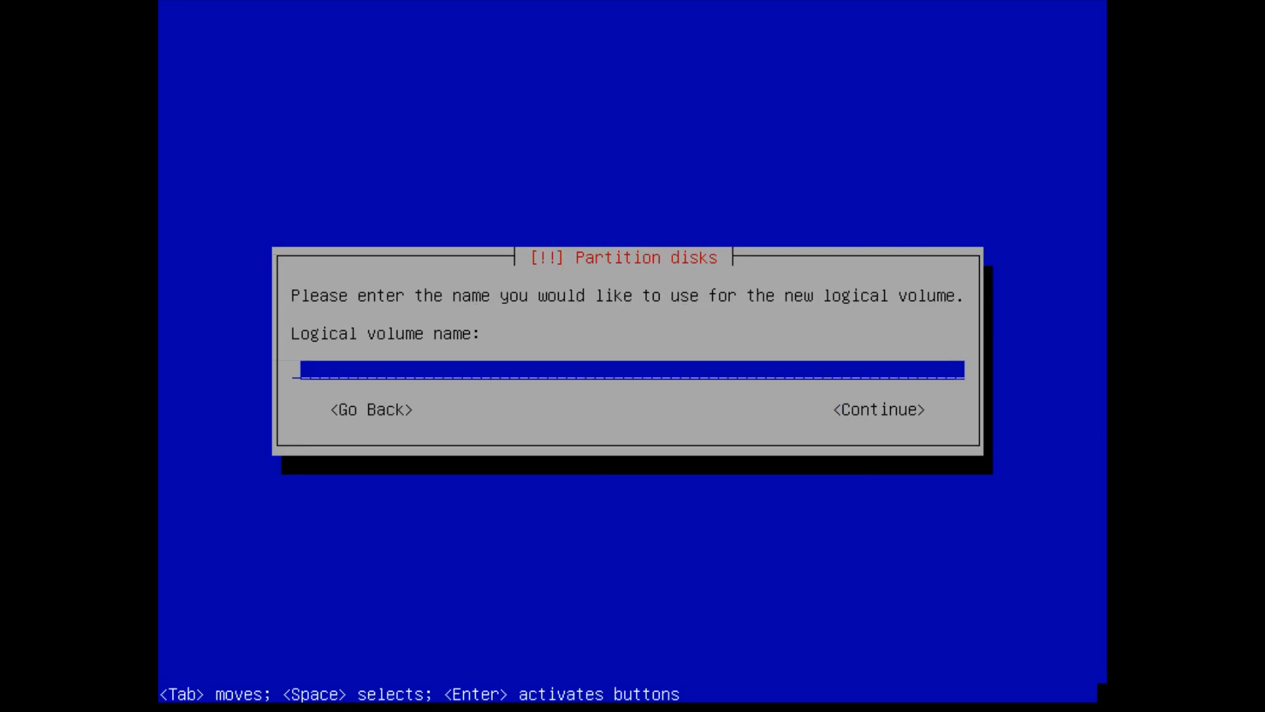
pyautogui.write('root')
pyautogui.press('Return')
pyautogui.press('End')
pyautogui.press('Left')
pyautogui.press('BackSpace')
pyautogui.press('BackSpace')
pyautogui.press('BackSpace')
pyautogui.press('BackSpace')
pyautogui.press('BackSpace')
pyautogui.press('BackSpace')
pyautogui.press('BackSpace')
pyautogui.write('25')
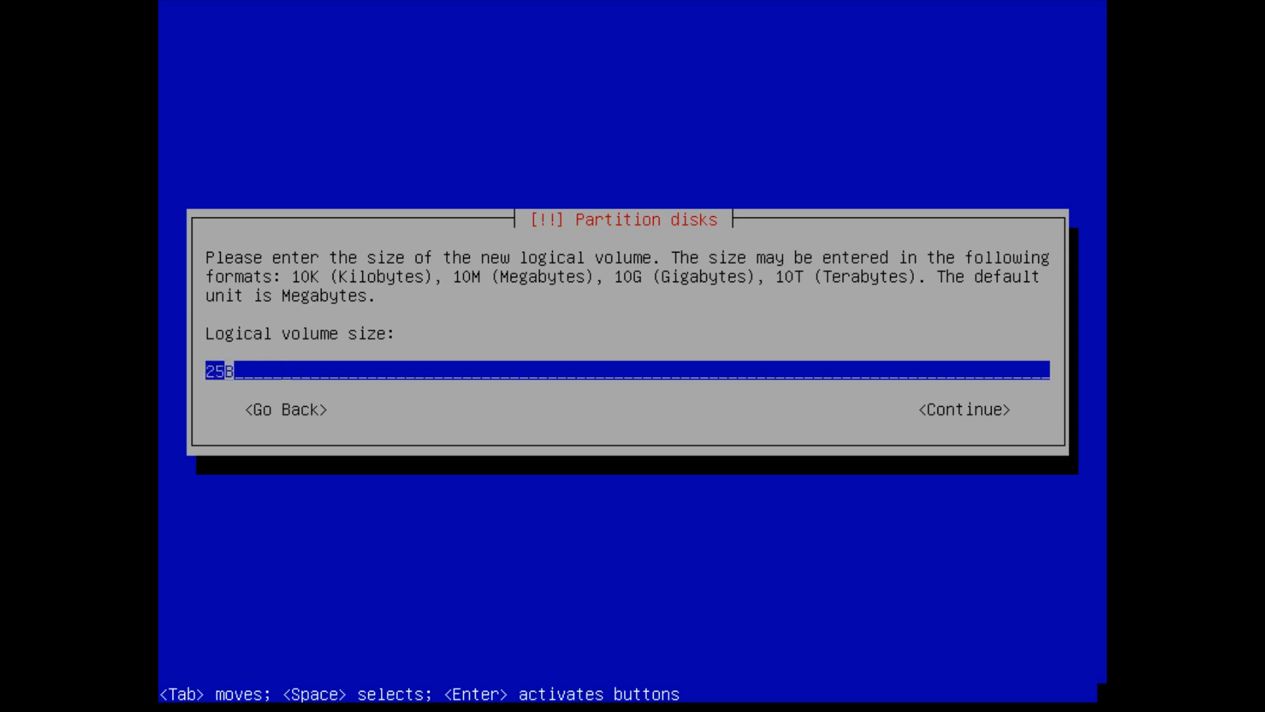
pyautogui.write('.0 G')
pyautogui.press('Return')
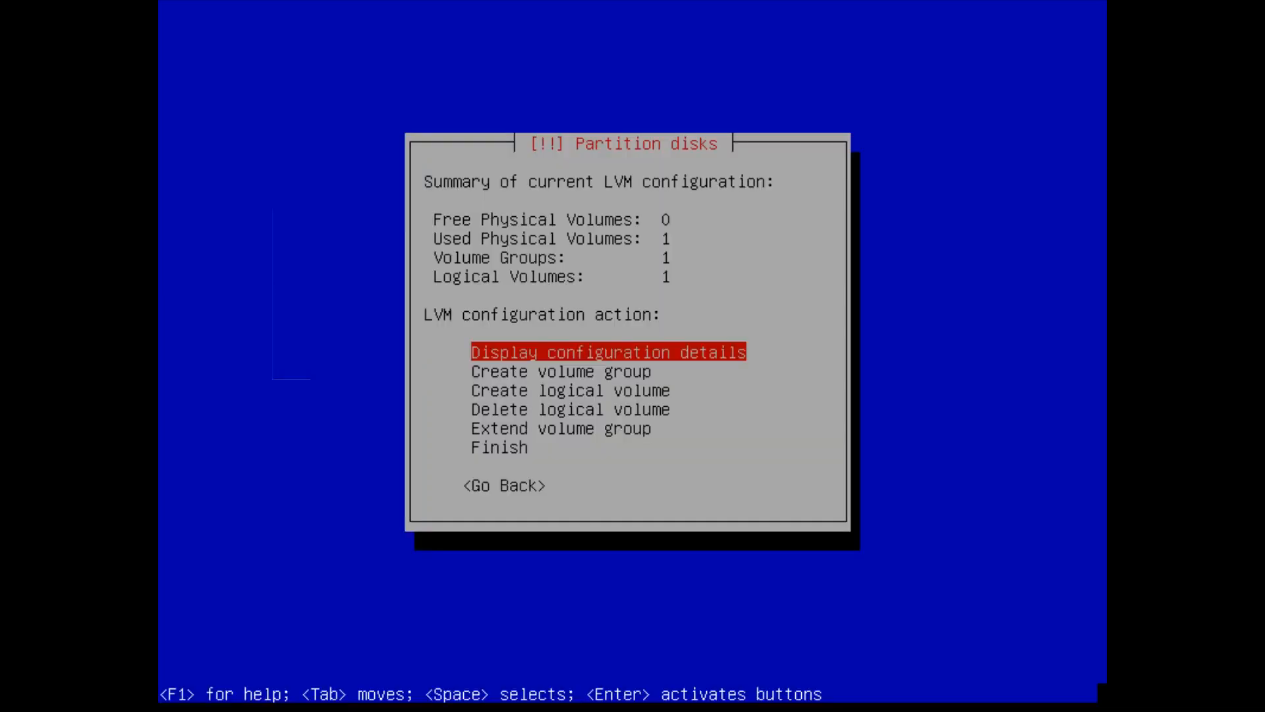
# - Create a 10.0 GB logical volume named var in bitbooger-vg
pyautogui.press('Down')
pyautogui.press('Down')
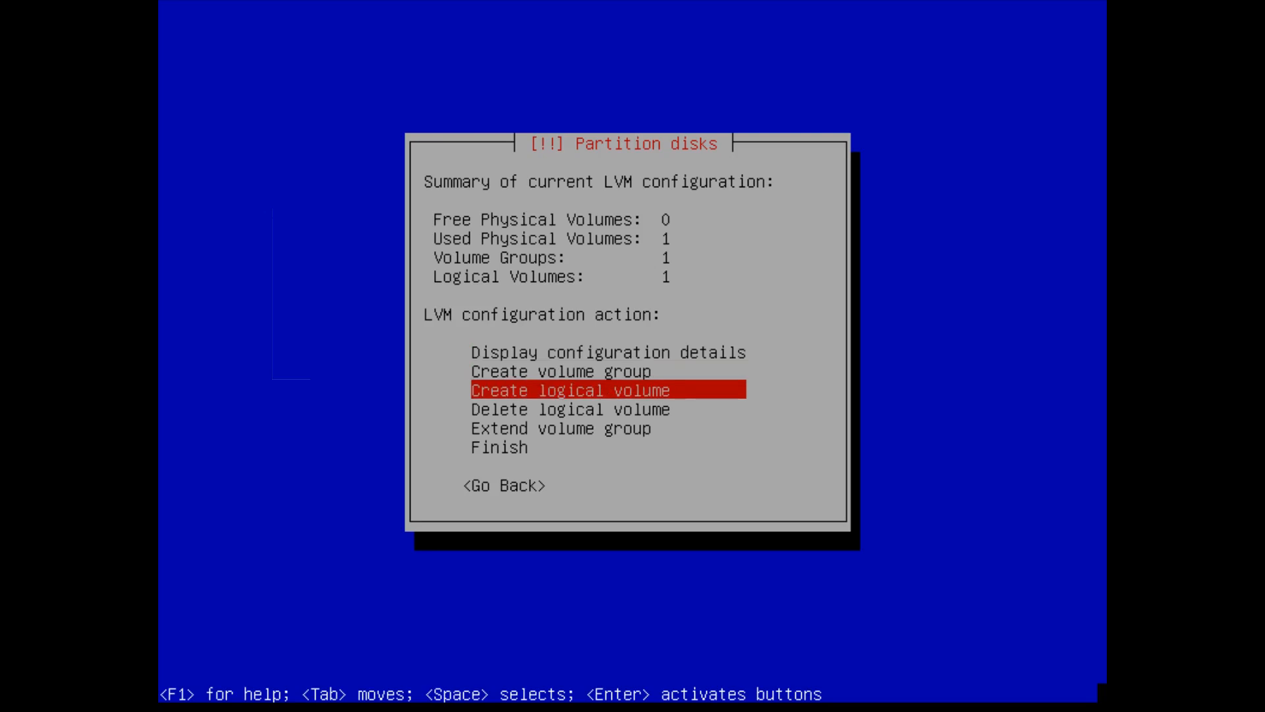
pyautogui.press('Return')
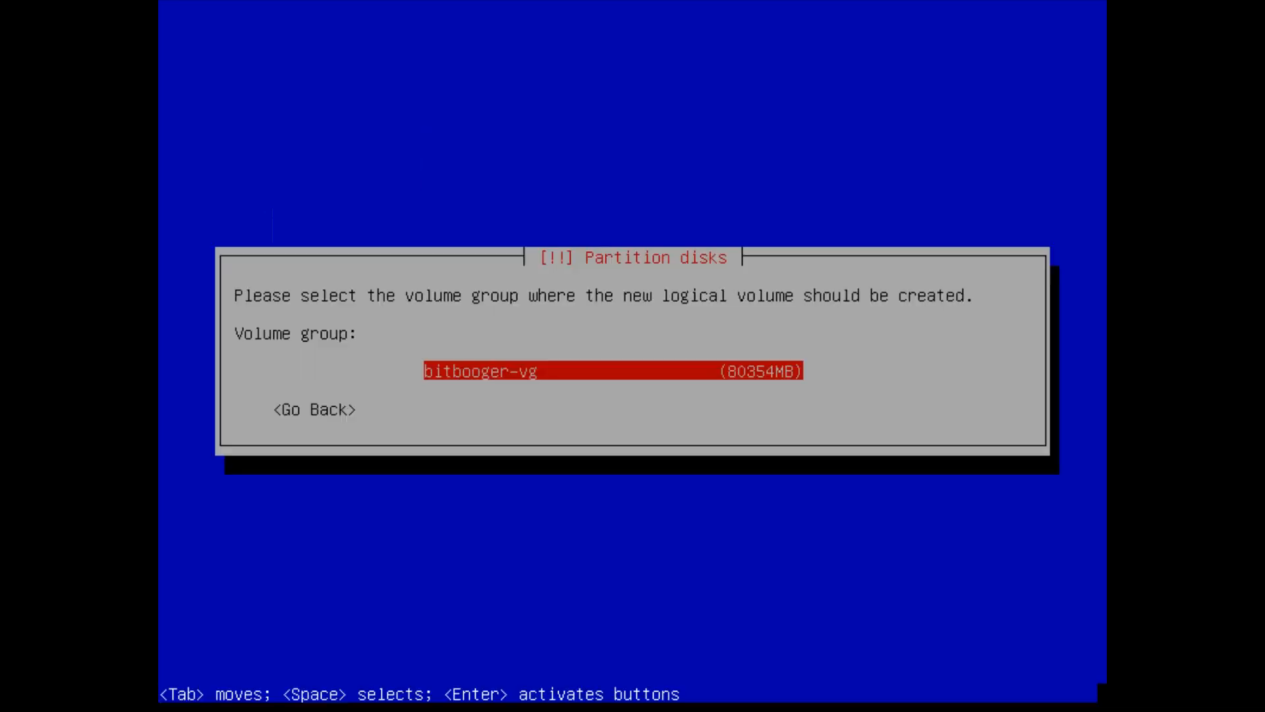
pyautogui.press('Return')
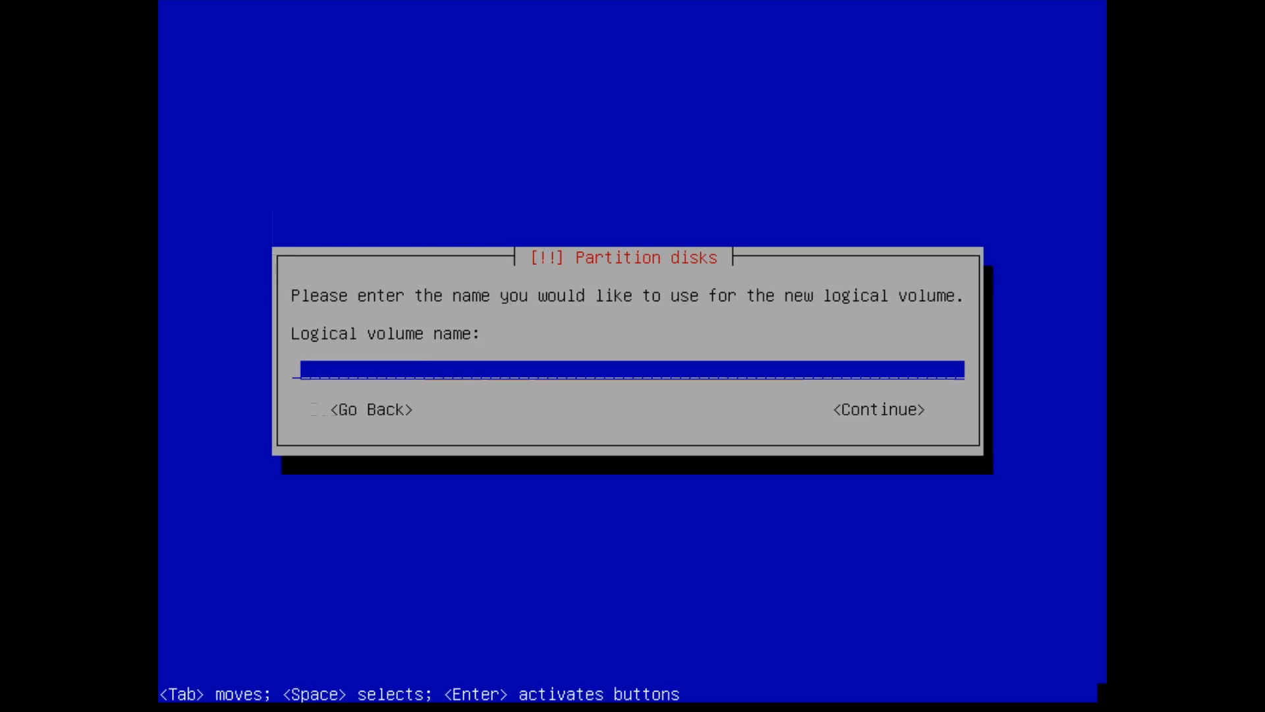
pyautogui.write('var')
pyautogui.press('Return')
pyautogui.press('Left')
pyautogui.press('Left')
pyautogui.press('BackSpace')
pyautogui.press('BackSpace')
pyautogui.press('BackSpace')
pyautogui.press('BackSpace')
pyautogui.press('BackSpace')
pyautogui.write('10.0')
pyautogui.press('Delete')
pyautogui.write('G')
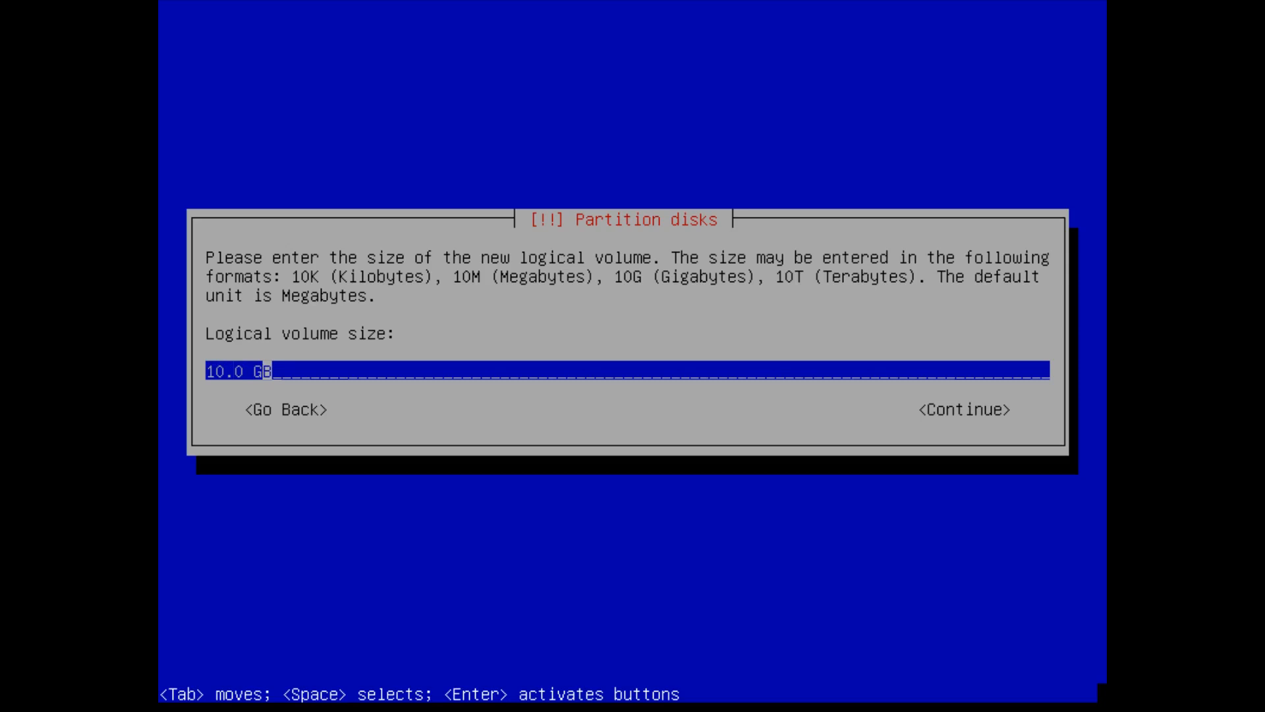
pyautogui.press('Return')
# - Create a third logical volume (tmp) sized 2.0 GB in bitbooger-vg
pyautogui.press('Down')
pyautogui.press('Down')
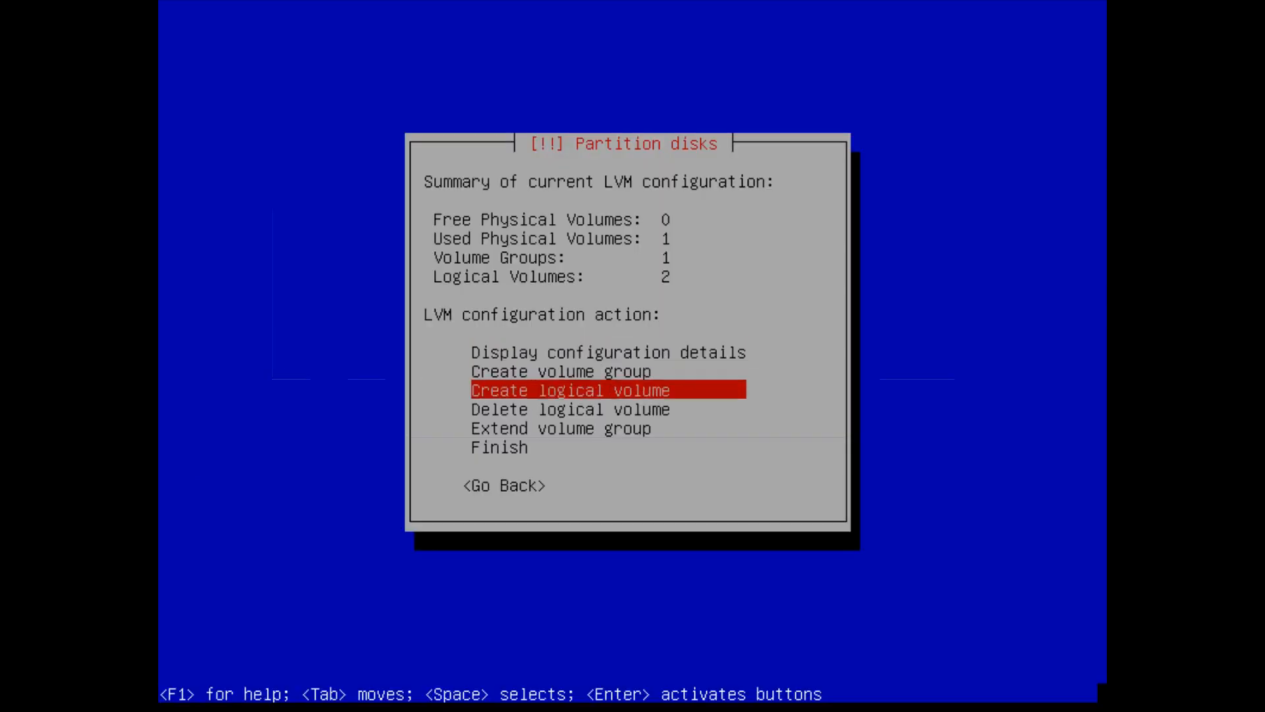
pyautogui.press('Return')
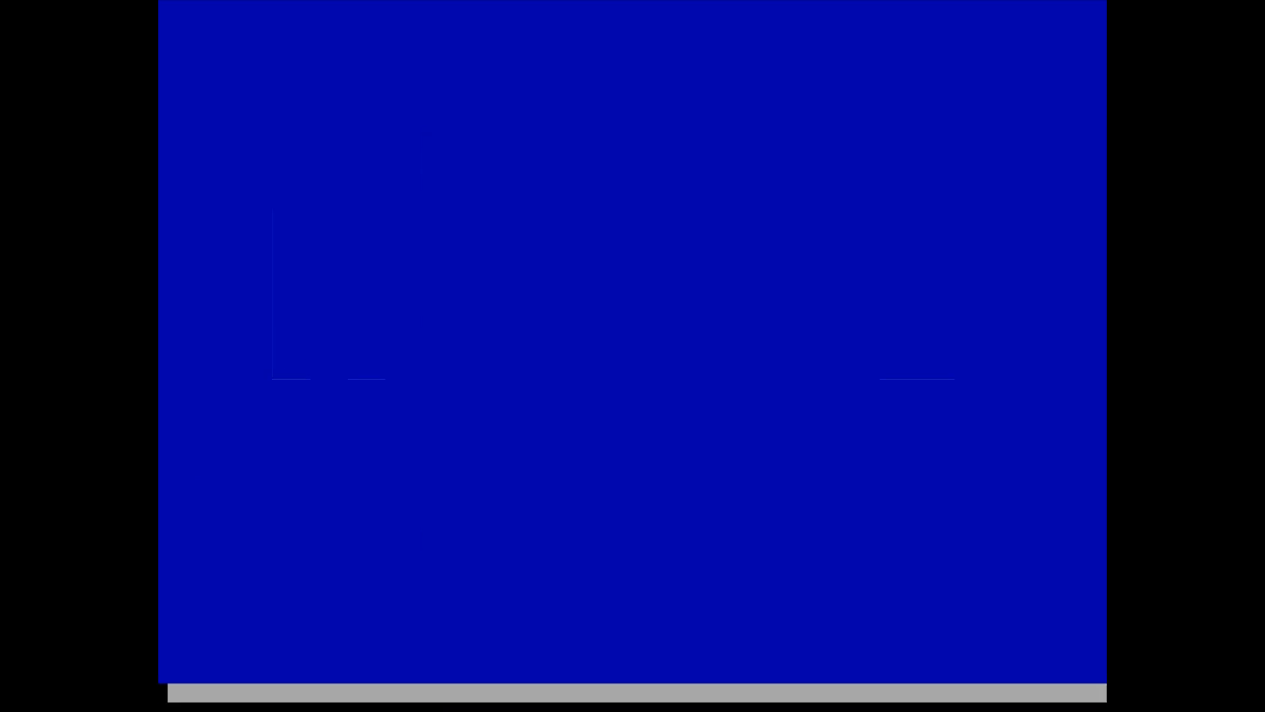
pyautogui.press('Return')
pyautogui.write('home')
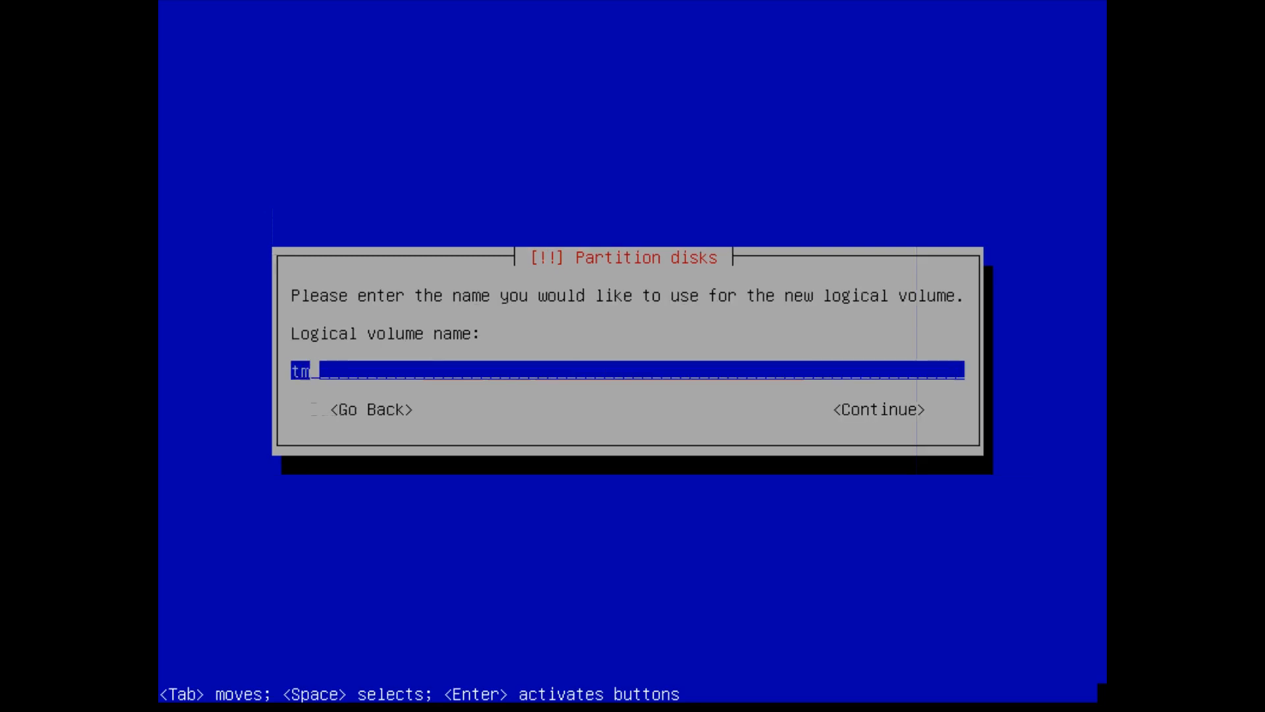
pyautogui.press('Return')
pyautogui.press('Left')
pyautogui.press('Left')
pyautogui.press('BackSpace')
pyautogui.press('BackSpace')
pyautogui.press('BackSpace')
pyautogui.press('BackSpace')
pyautogui.press('BackSpace')
pyautogui.write('2.0 G')
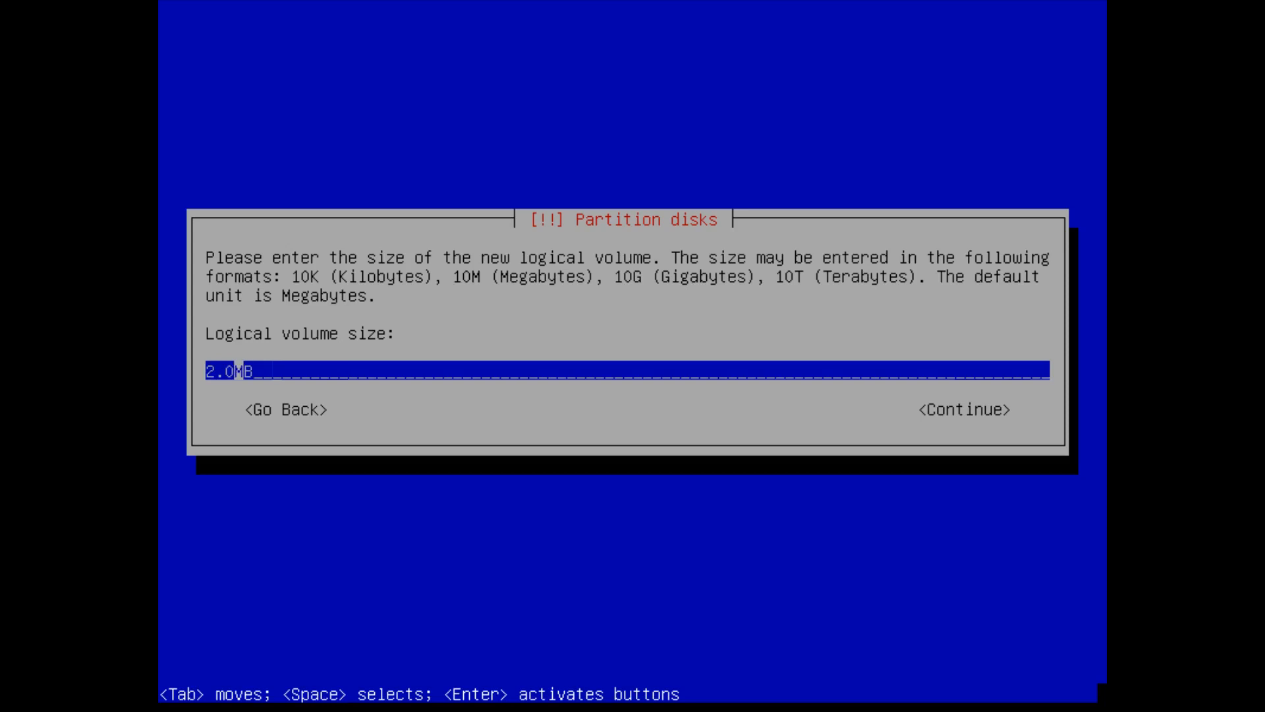
pyautogui.press('Delete')
pyautogui.press('Return')
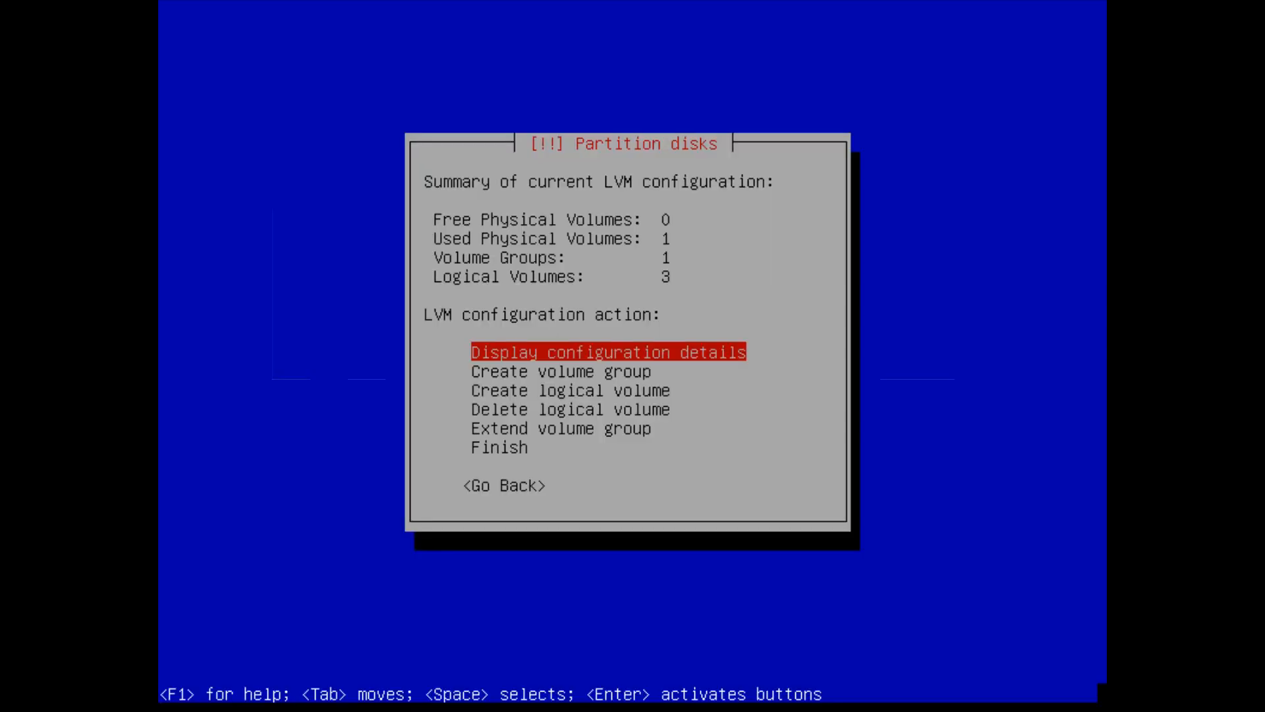
# - Create a 10.0 GB logical volume named swap in bitbooger-vg
pyautogui.press('Down')
pyautogui.press('Down')
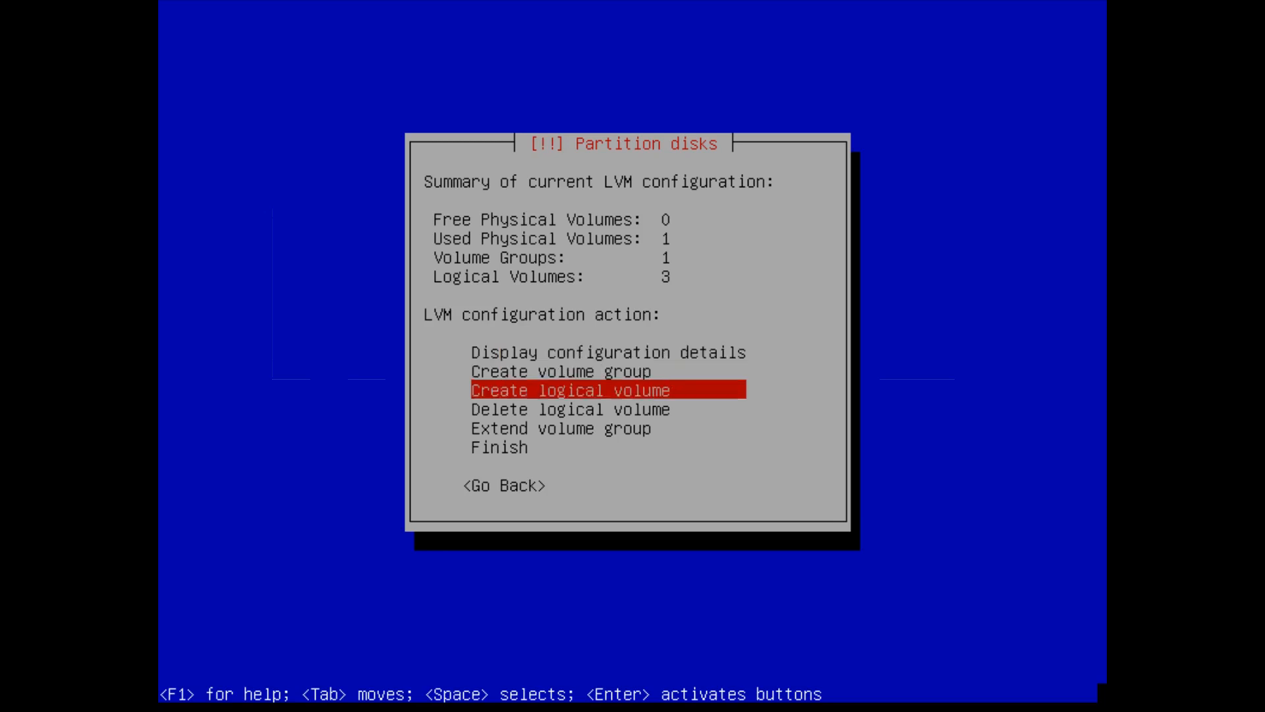
pyautogui.press('Return')
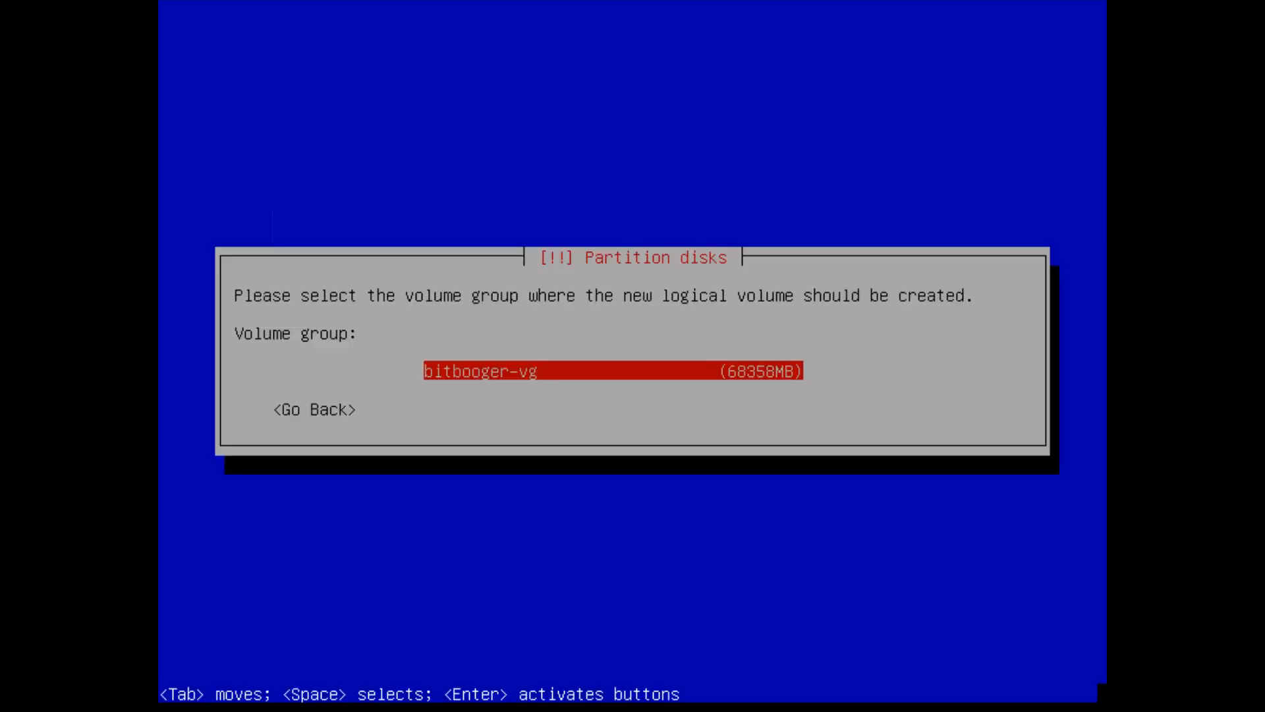
pyautogui.press('Return')
pyautogui.write('swap')
pyautogui.press('Return')
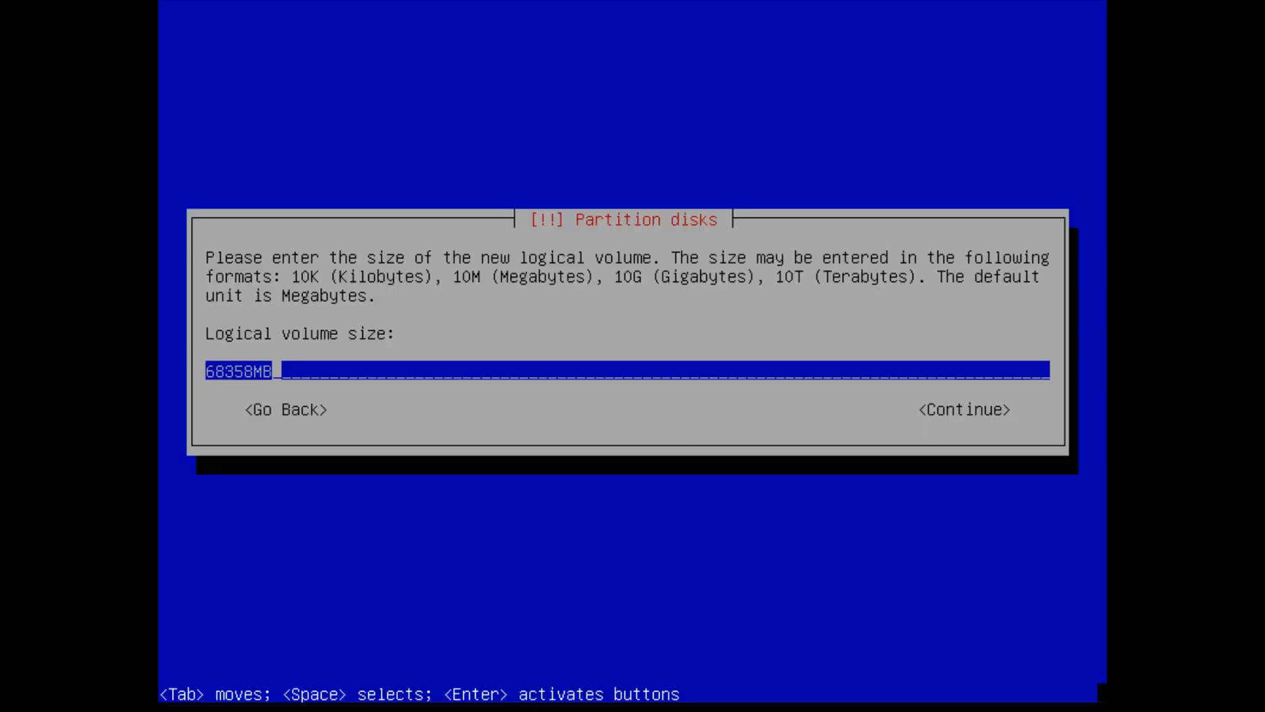
pyautogui.press('BackSpace')
pyautogui.press('BackSpace')
pyautogui.press('BackSpace')
pyautogui.press('BackSpace')
pyautogui.press('BackSpace')
pyautogui.press('BackSpace')
pyautogui.press('BackSpace')
pyautogui.write('10.0 ')
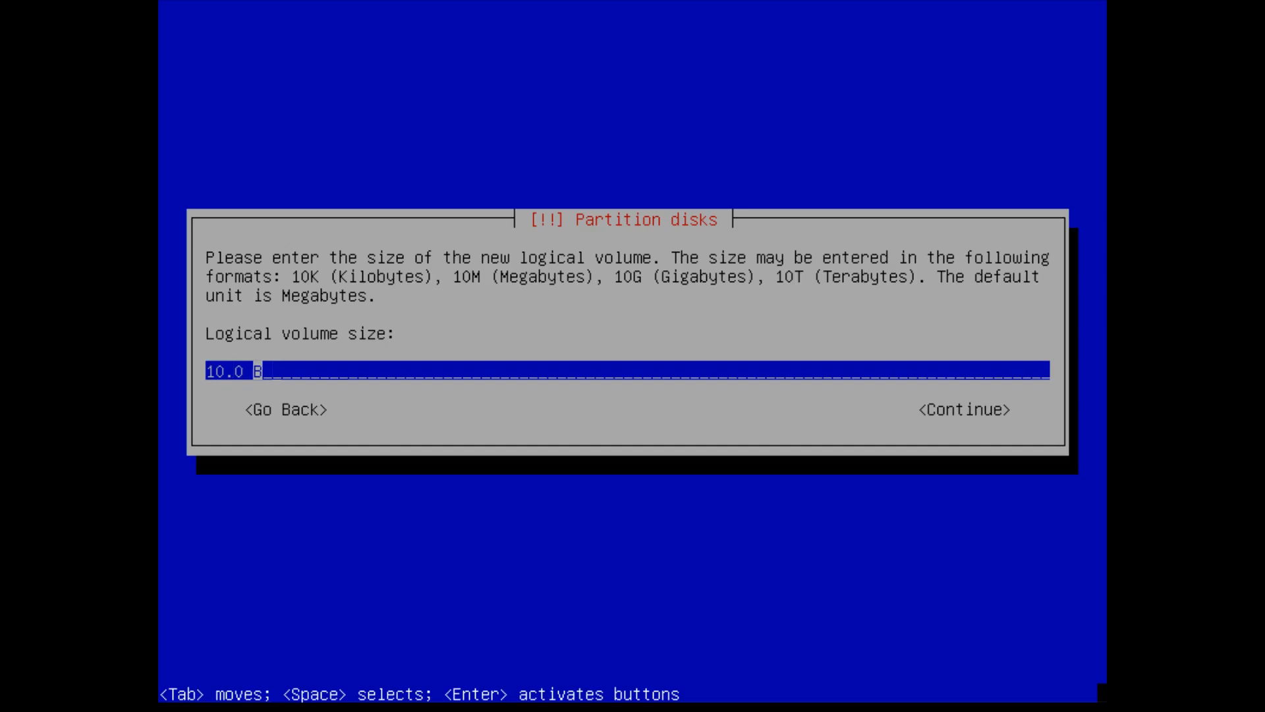
pyautogui.write('G')
pyautogui.press('Return')
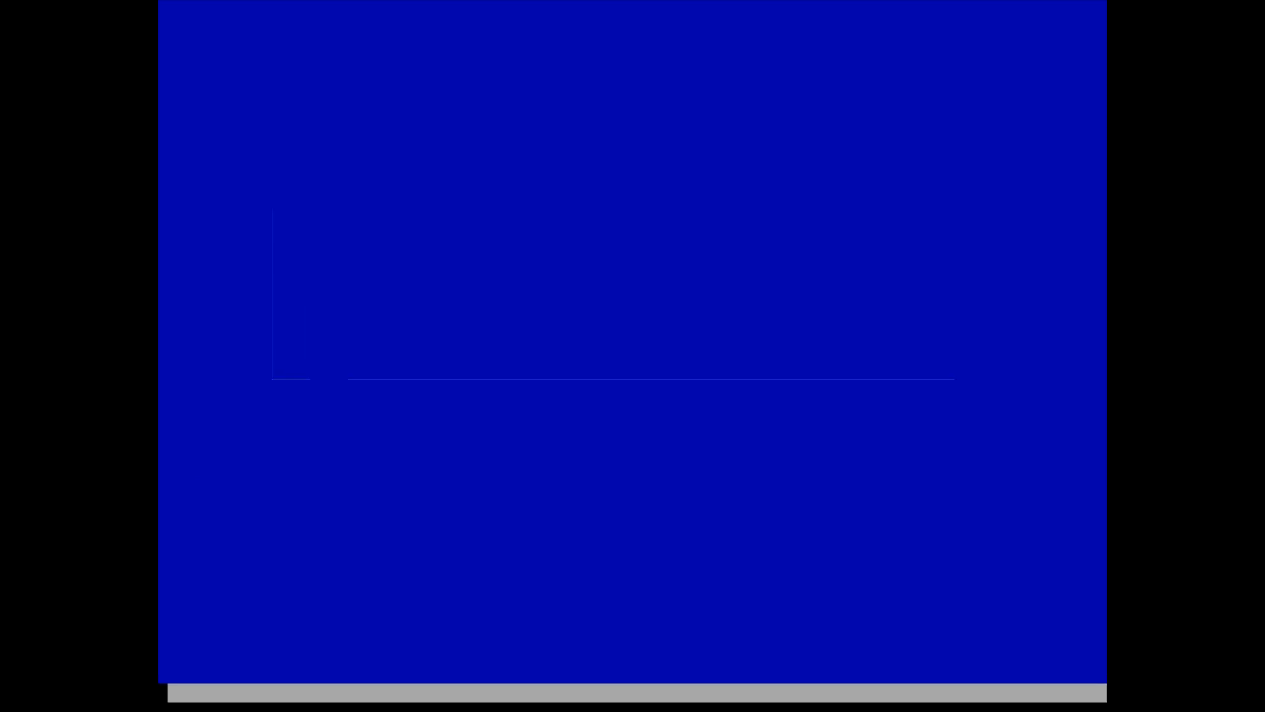
# - Begin a home logical volume in bitbooger-vg
pyautogui.press('Down')
pyautogui.press('Down')
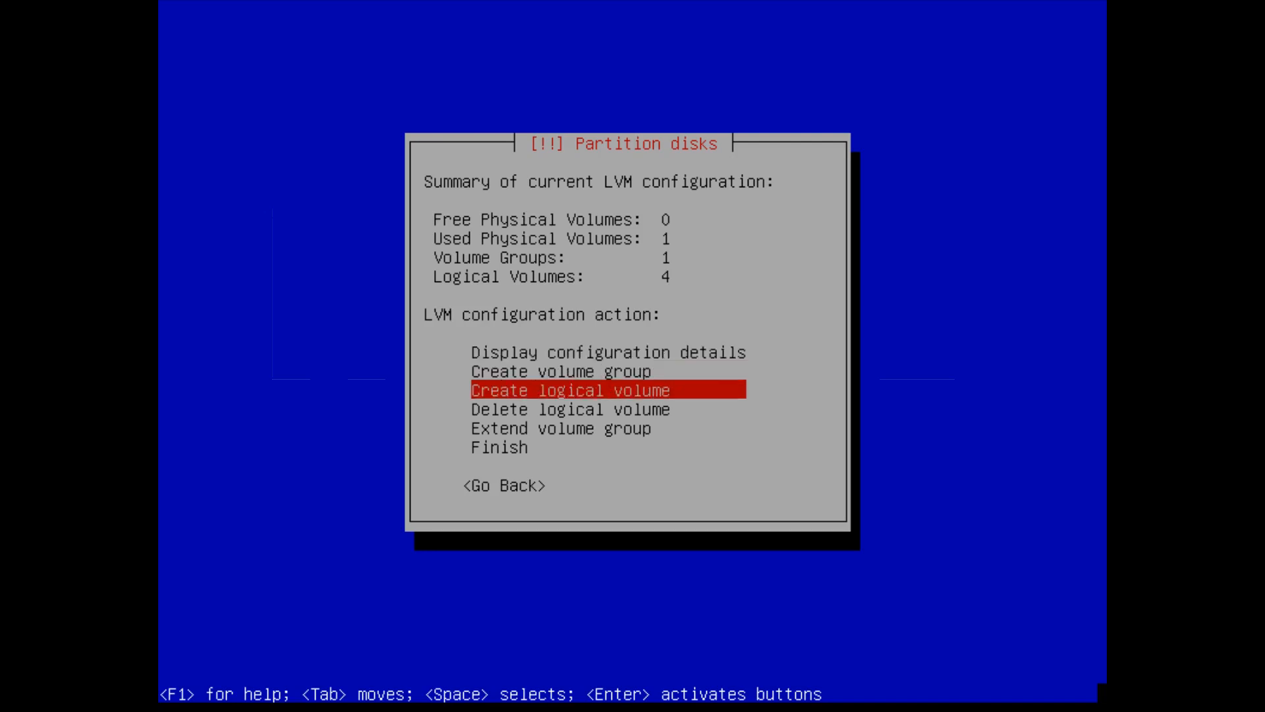
pyautogui.press('Return')
pyautogui.press('Return')
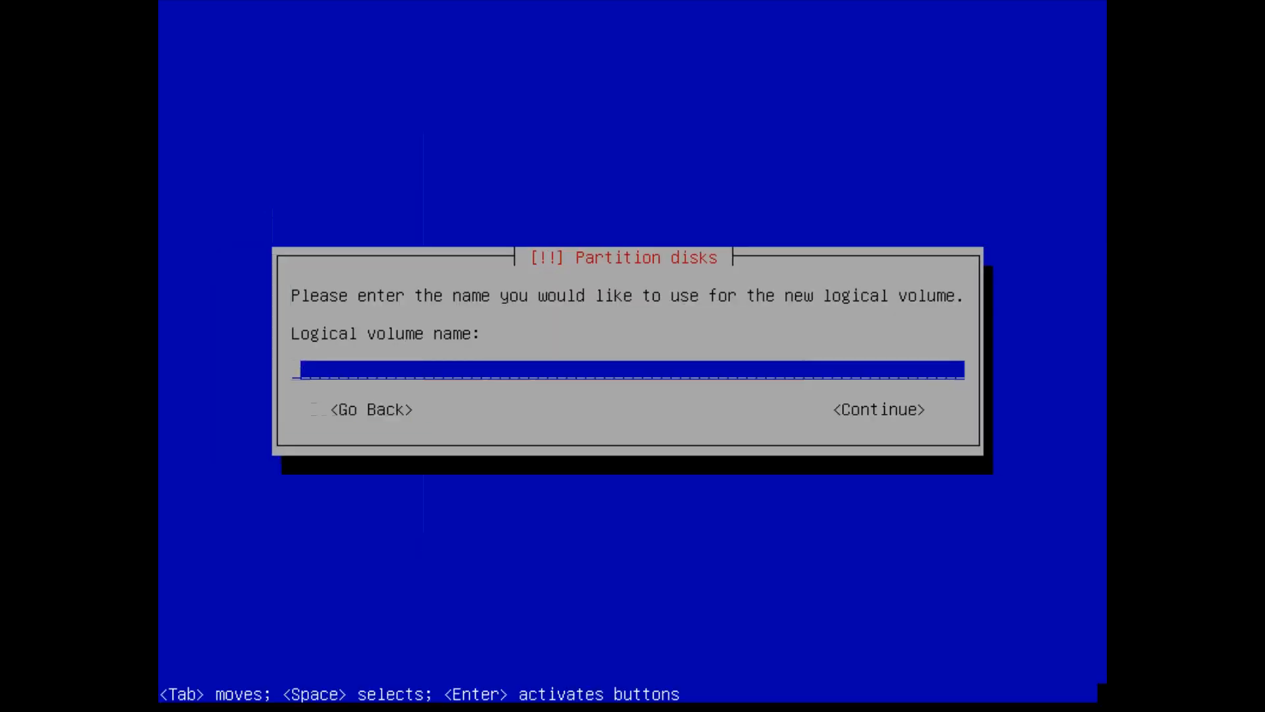
pyautogui.write('home')
pyautogui.press('Return')
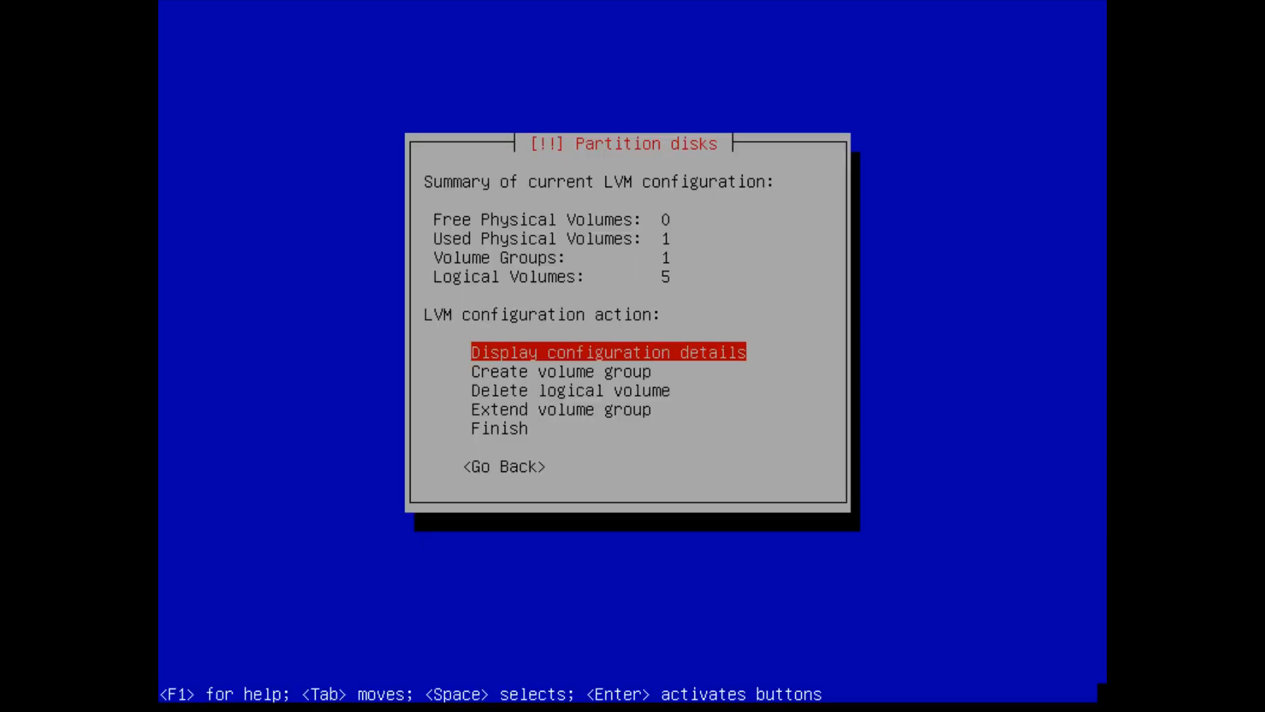
pyautogui.press('Return')
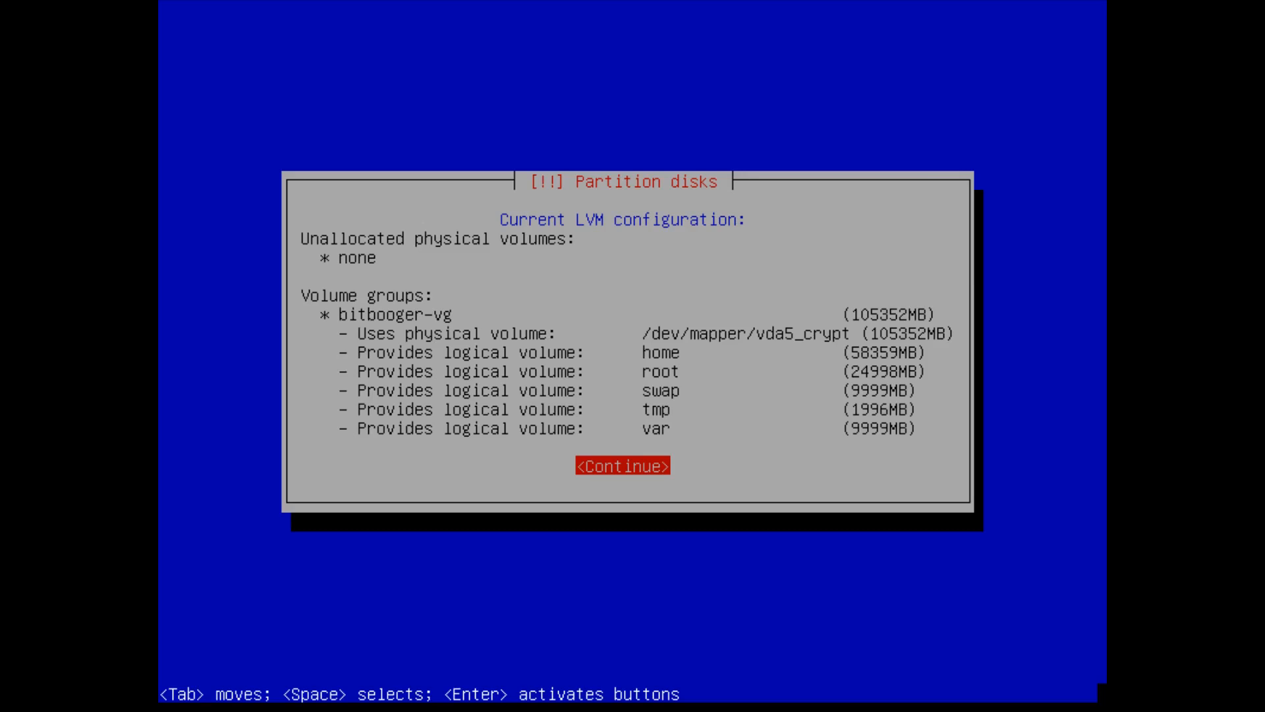
pyautogui.press('Return')
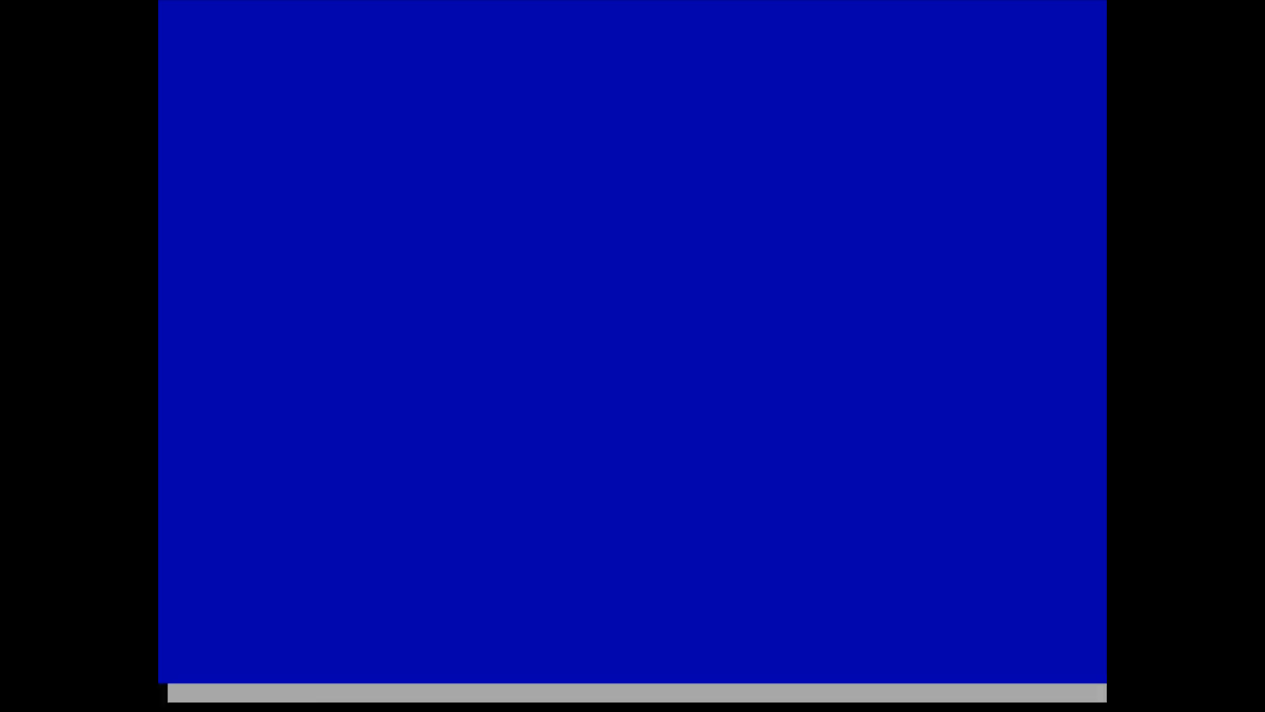
pyautogui.press('Down')
pyautogui.press('Down')
pyautogui.press('Down')
pyautogui.press('Down')
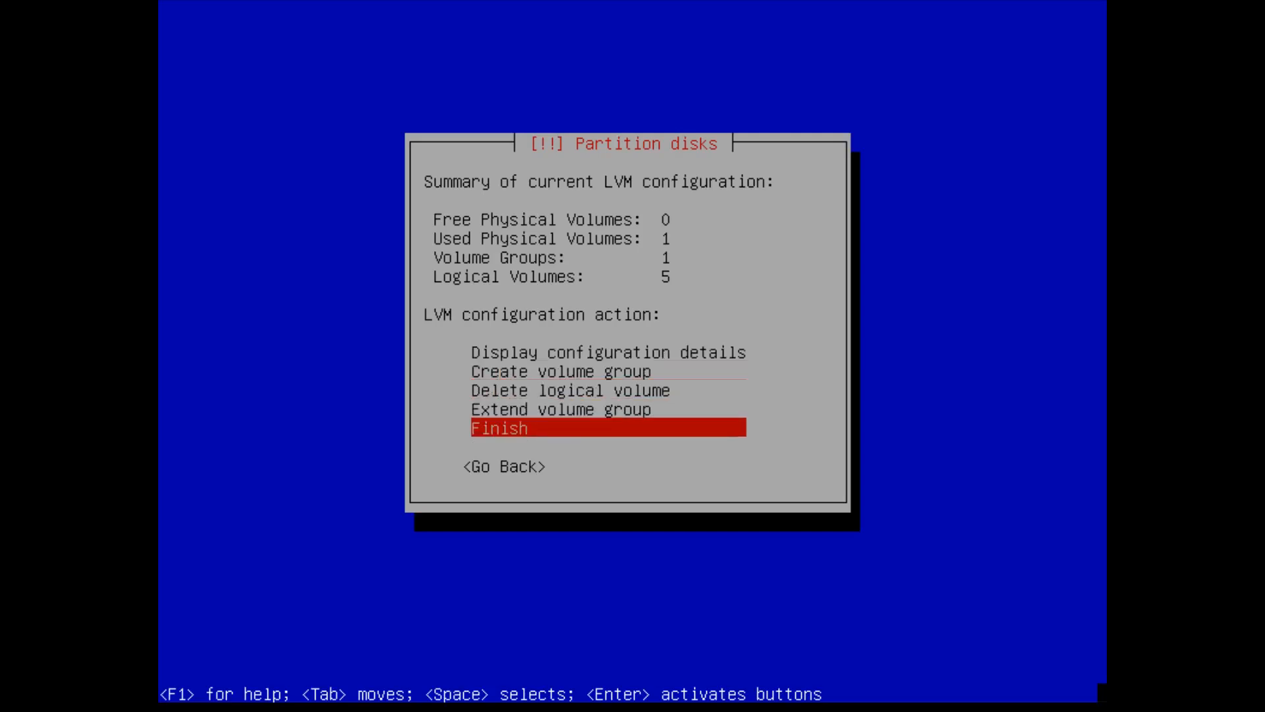
# - Finish LVM setup and format the home volume as ext4 mounted at /home
pyautogui.press('Return')
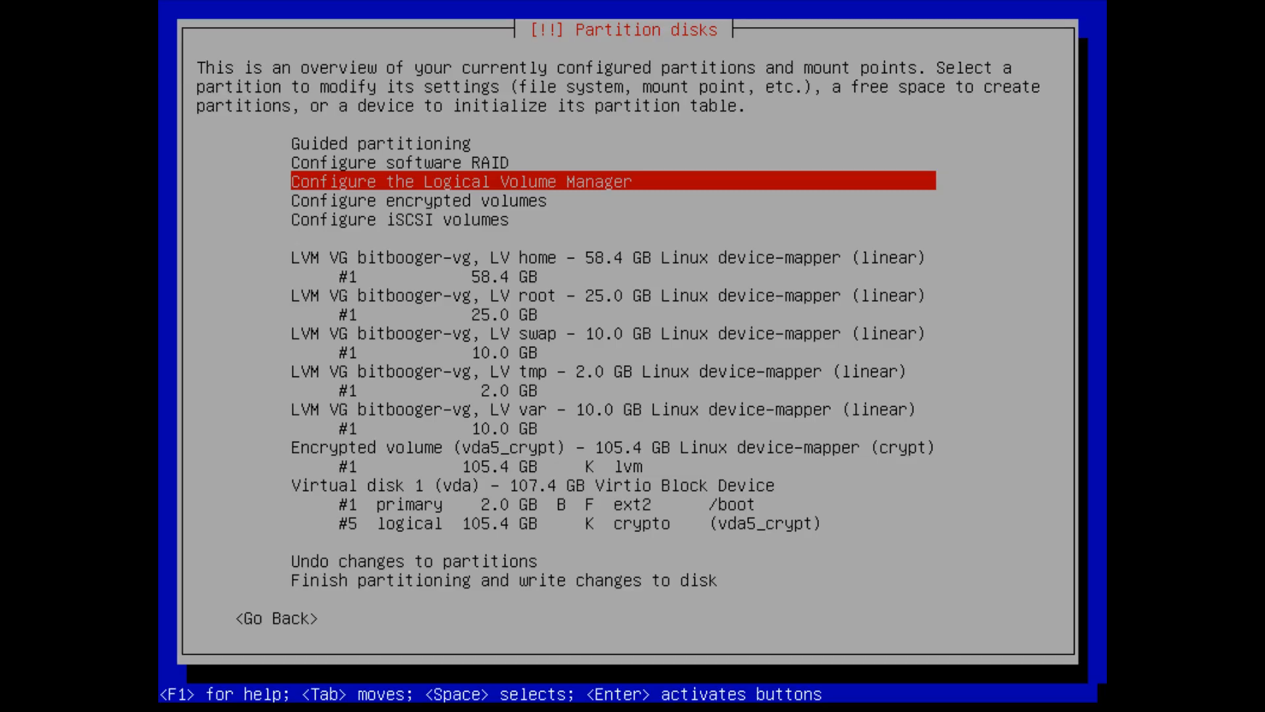
pyautogui.press('Down')
pyautogui.press('Down')
pyautogui.press('Down')
pyautogui.press('Down')
pyautogui.press('Down')
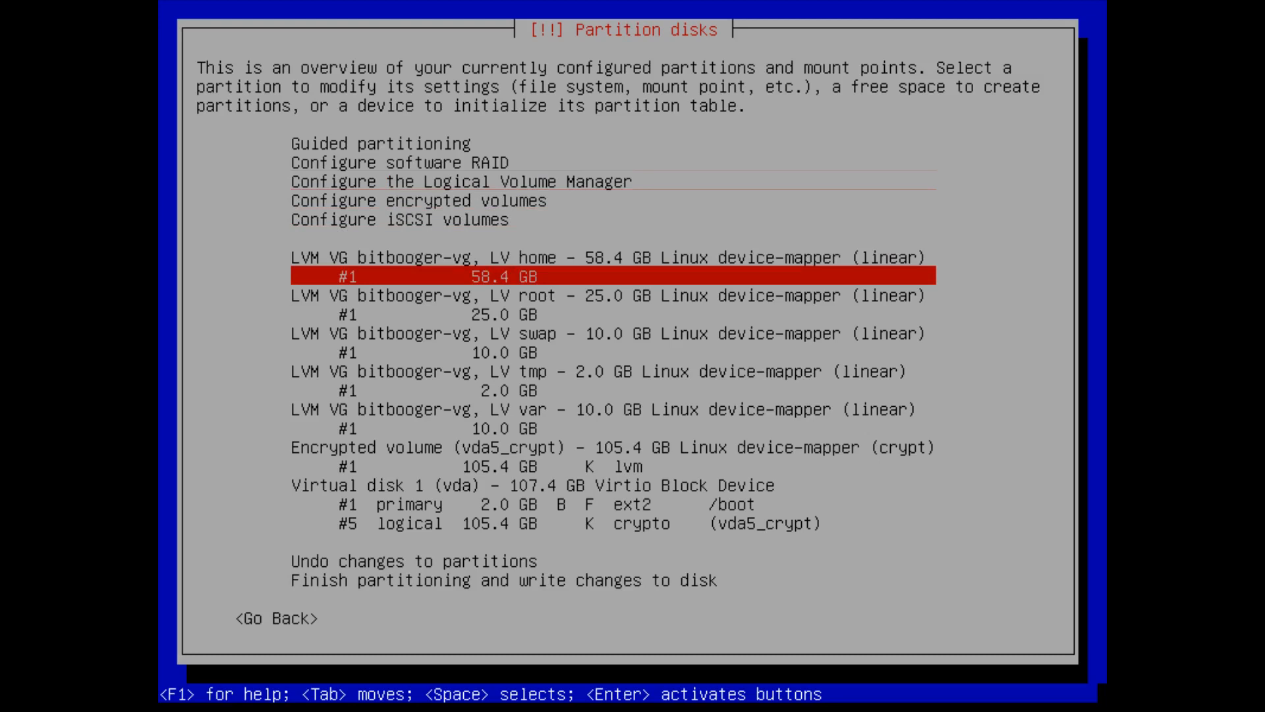
pyautogui.press('Return')
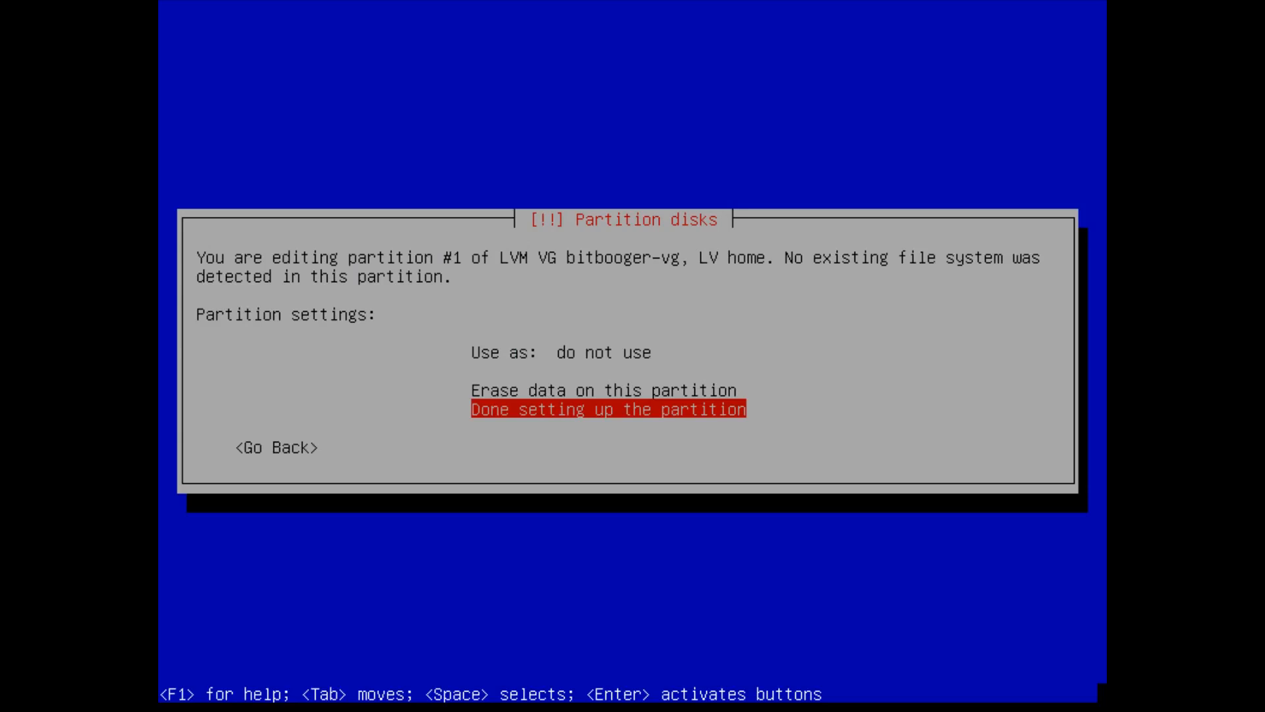
pyautogui.press('Up')
pyautogui.press('Up')
pyautogui.press('Return')
pyautogui.press('Up')
pyautogui.press('Up')
pyautogui.press('Up')
pyautogui.press('Up')
pyautogui.press('Up')
pyautogui.press('Up')
pyautogui.press('Up')
pyautogui.press('Up')
pyautogui.press('Up')
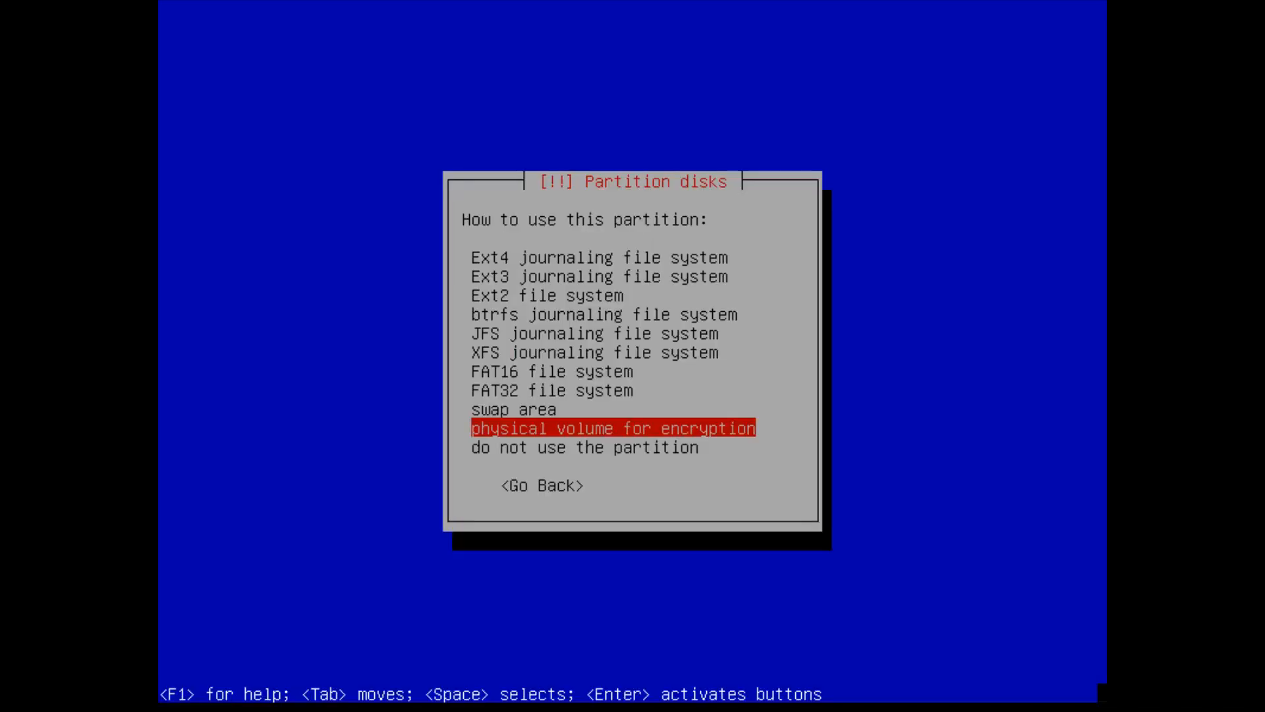
pyautogui.press('Up')
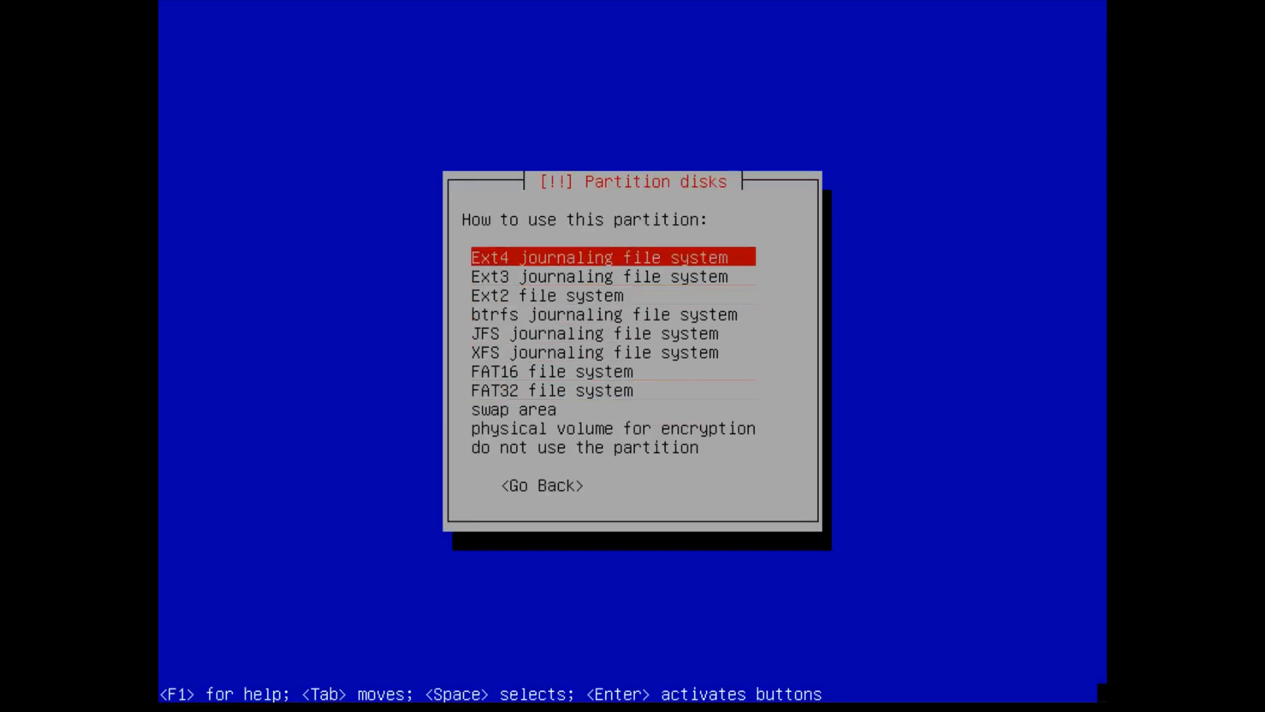
pyautogui.press('Return')
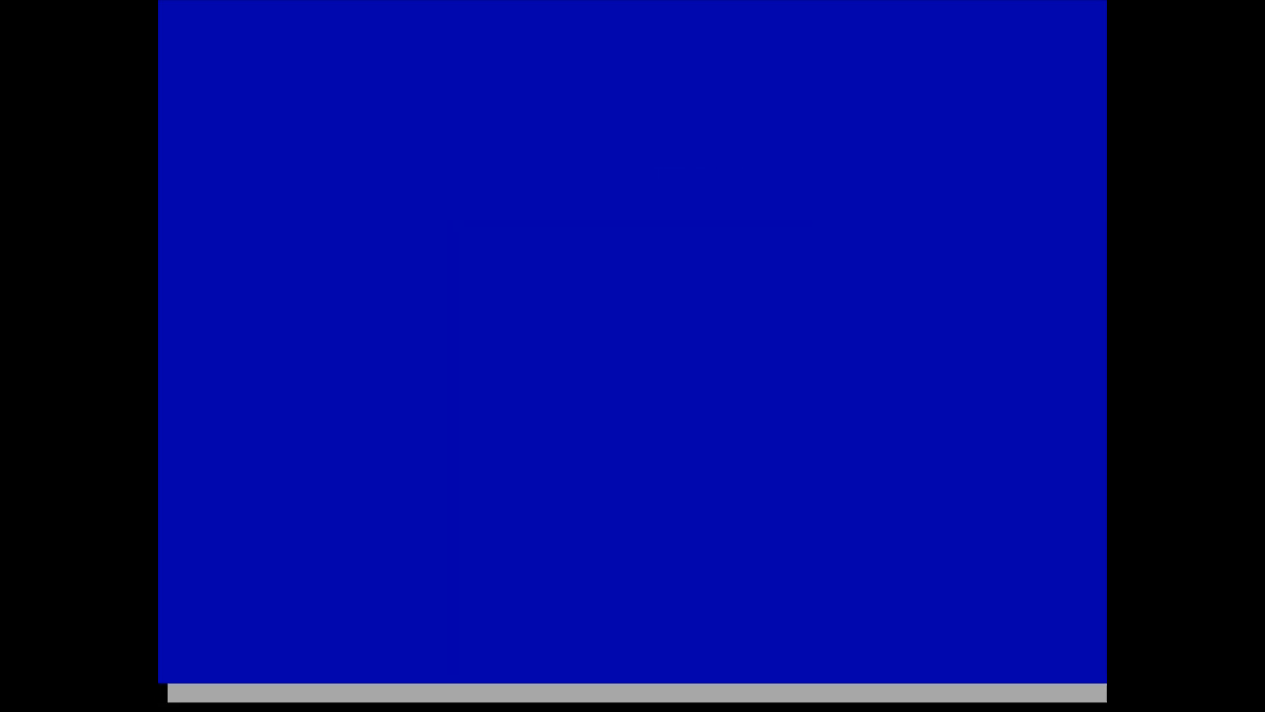
pyautogui.press('Down')
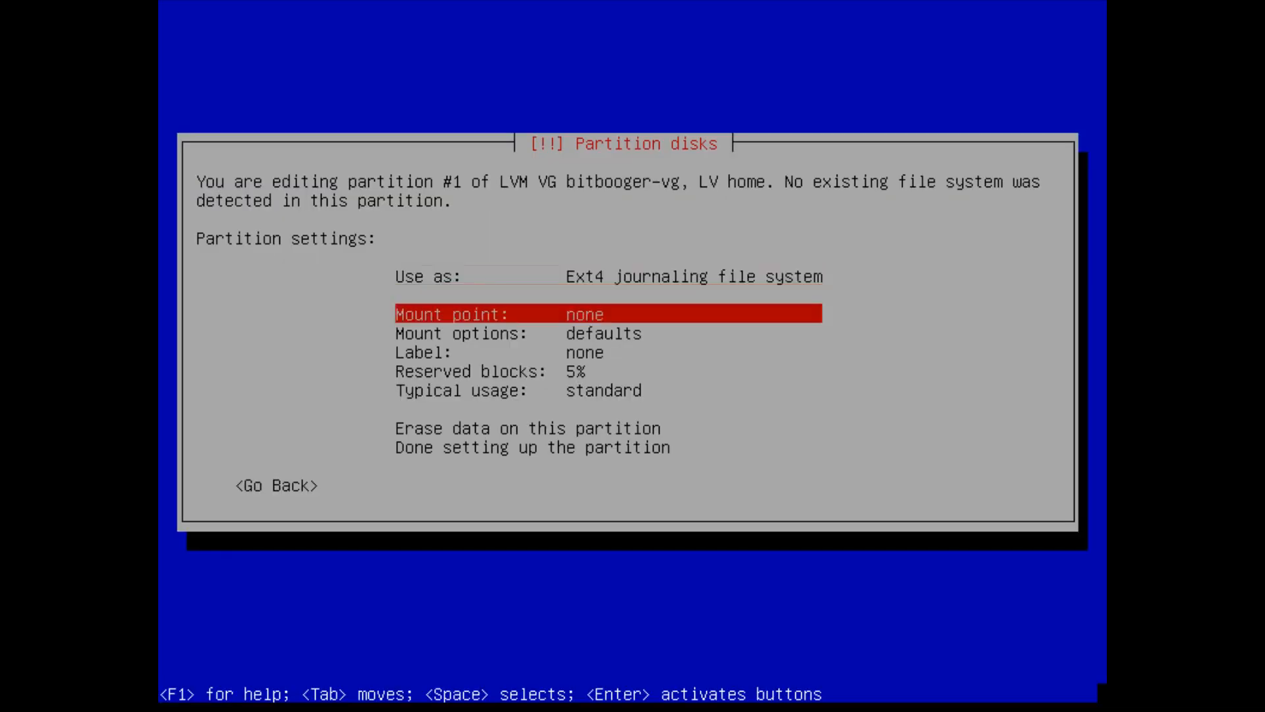
pyautogui.press('Return')
pyautogui.press('Down')
pyautogui.press('Down')
pyautogui.press('Return')
pyautogui.press('Down')
pyautogui.press('Down')
pyautogui.press('Down')
pyautogui.press('Down')
pyautogui.press('Down')
pyautogui.press('Down')
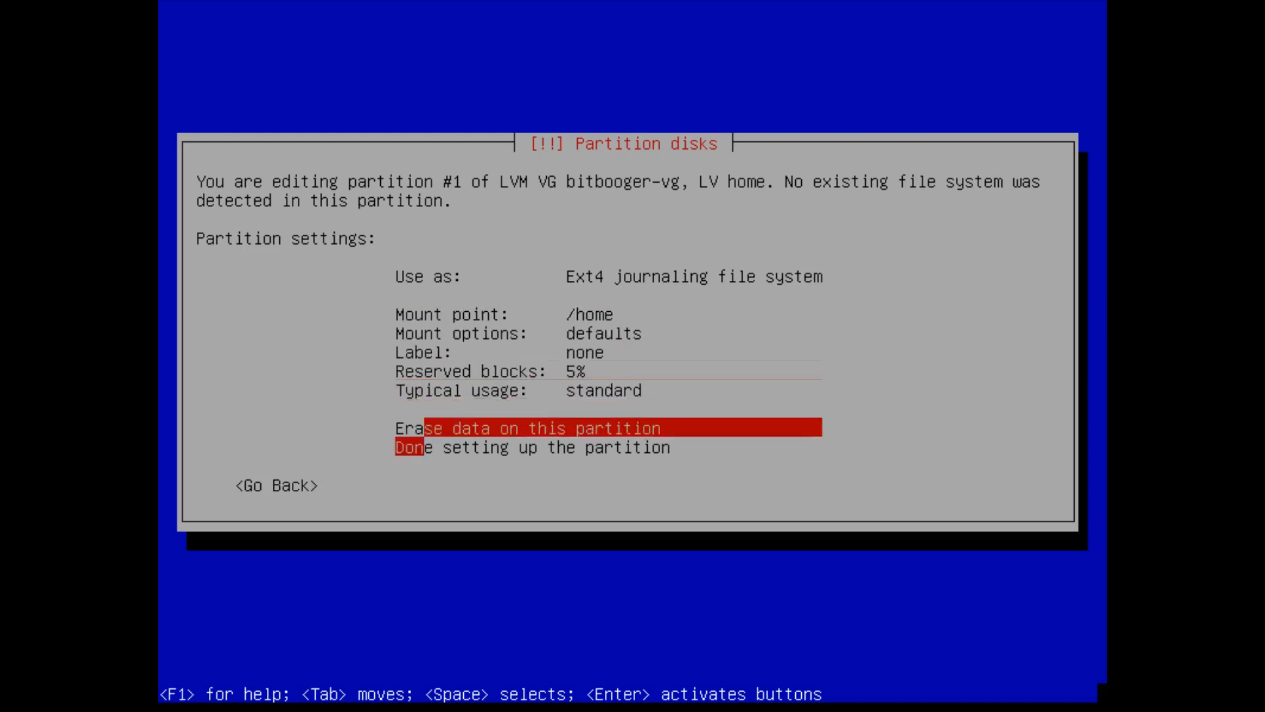
pyautogui.press('Return')
# - Format the root volume as ext4 with mount point /
pyautogui.press('Down')
pyautogui.press('Down')
pyautogui.press('Return')
pyautogui.press('Up')
pyautogui.press('Up')
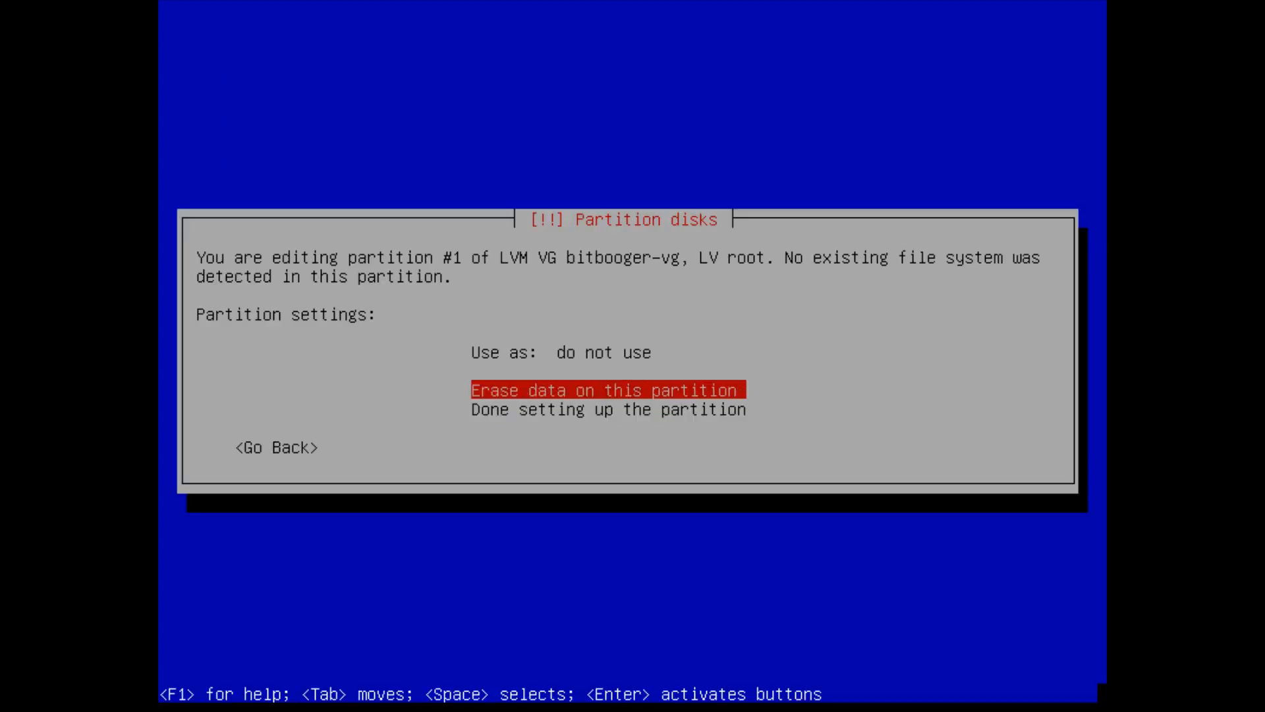
pyautogui.press('Return')
pyautogui.press('Return')
pyautogui.press('Down')
pyautogui.press('Down')
pyautogui.press('Up')
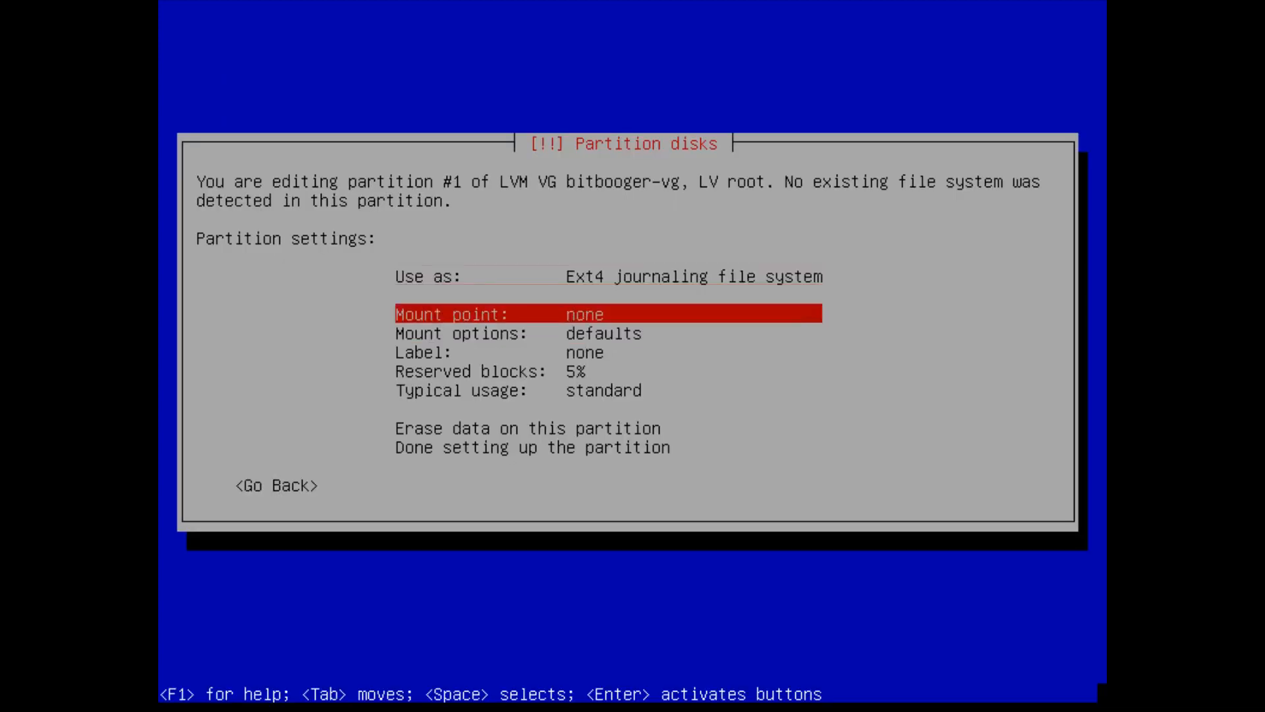
pyautogui.press('Return')
pyautogui.press('Return')
pyautogui.press('Down')
pyautogui.press('Down')
pyautogui.press('Down')
pyautogui.press('Down')
pyautogui.press('Down')
pyautogui.press('Down')
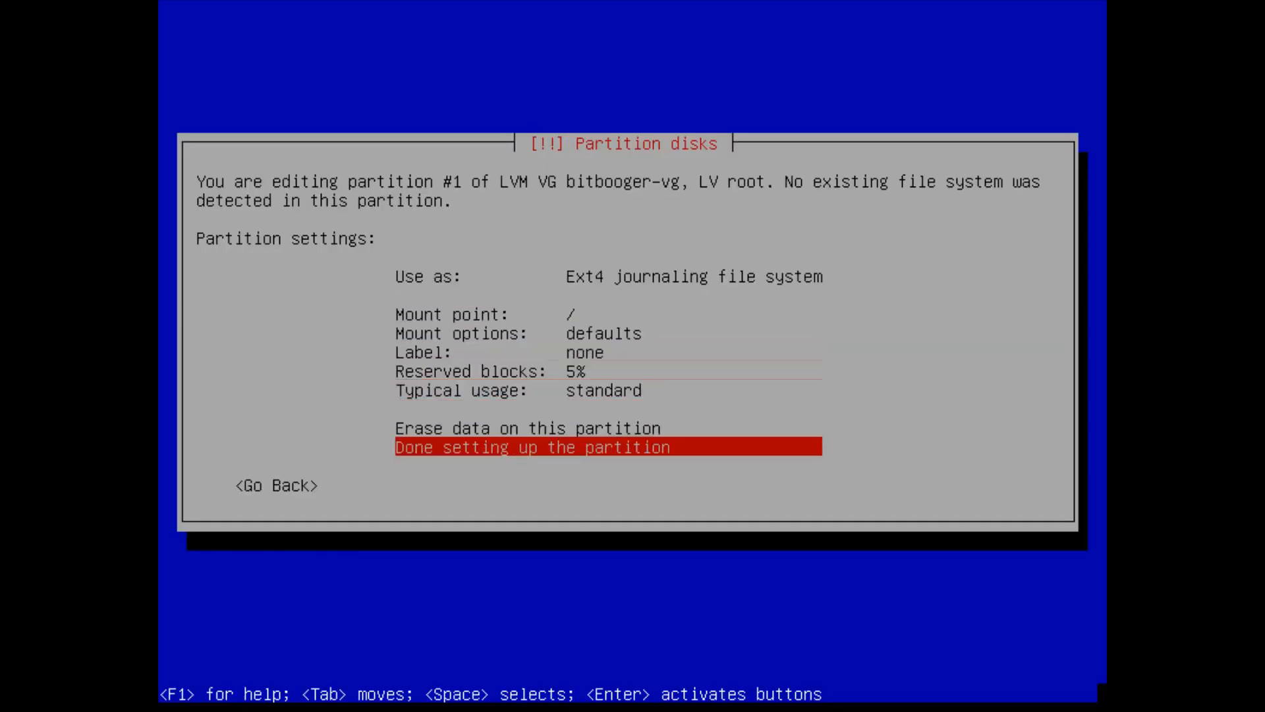
pyautogui.press('Return')
# - Set the 10.0 GB swap volume to be used as swap area
pyautogui.press('Down')
pyautogui.press('Down')
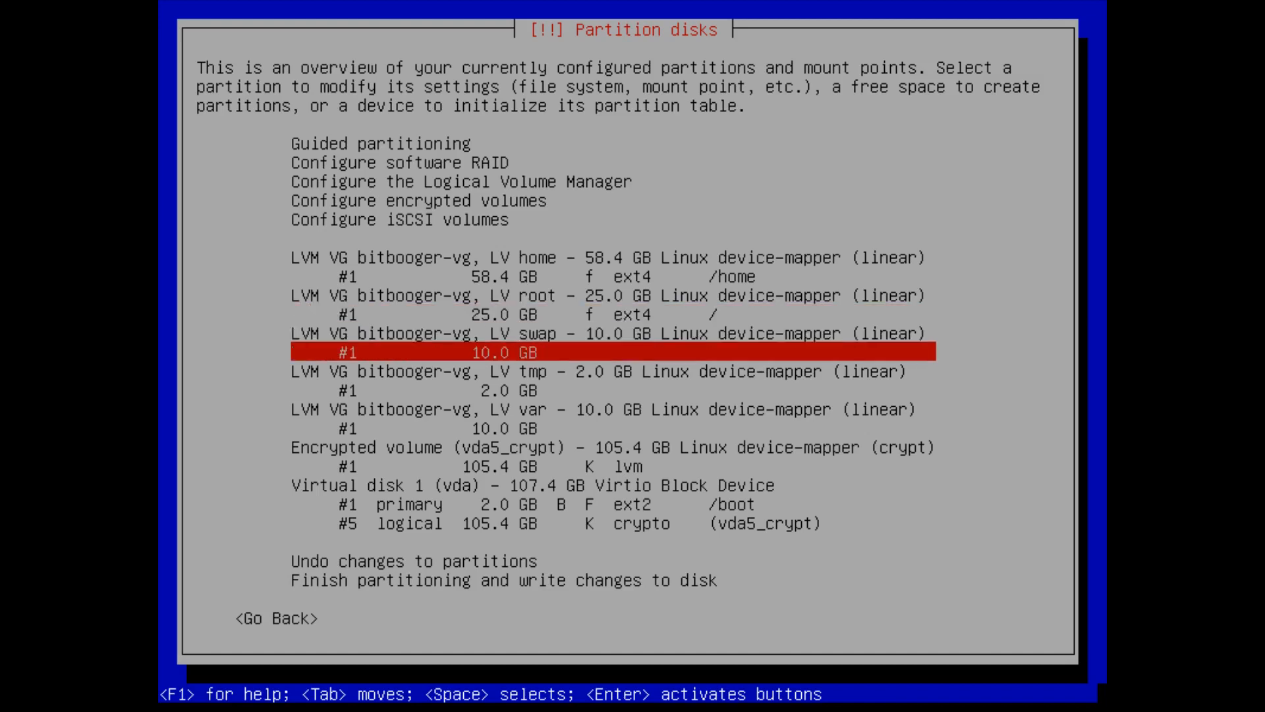
pyautogui.press('Return')
pyautogui.press('Up')
pyautogui.press('Return')
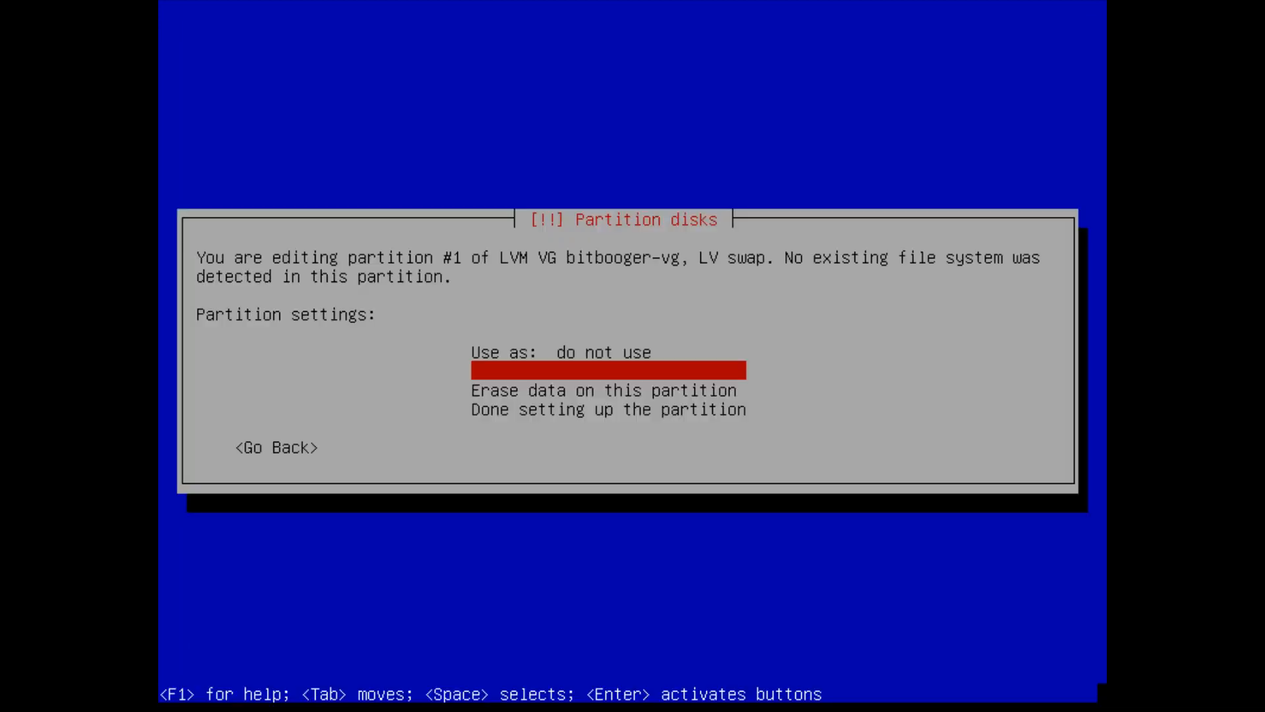
pyautogui.press('Down')
pyautogui.press('Down')
pyautogui.press('Down')
pyautogui.press('Down')
pyautogui.press('Down')
pyautogui.press('Down')
pyautogui.press('Down')
pyautogui.press('Down')
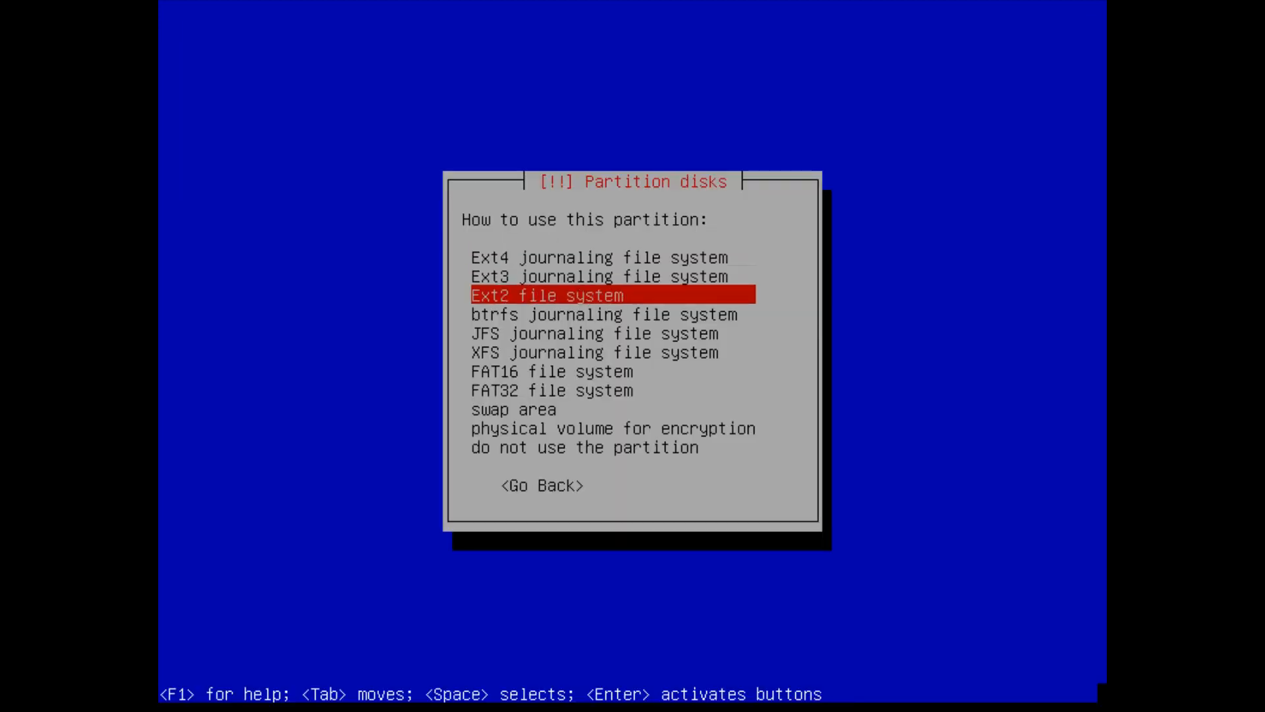
pyautogui.press('Return')
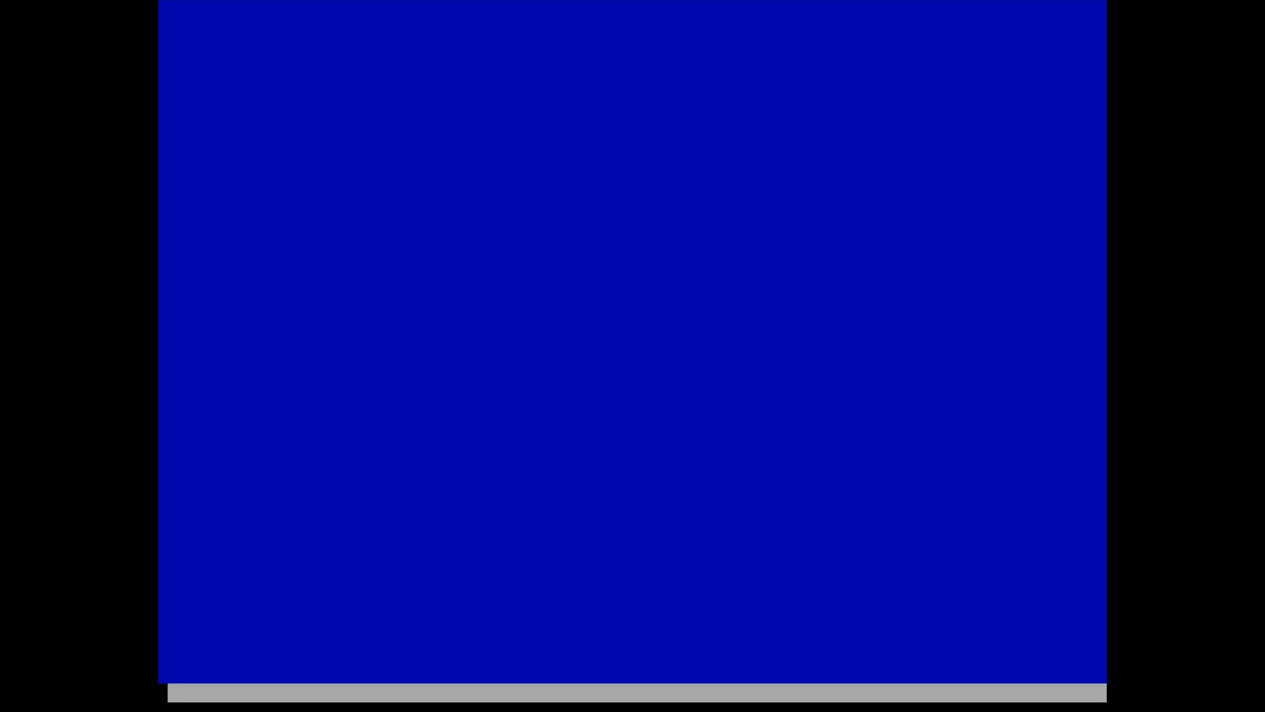
pyautogui.press('Down')
pyautogui.press('Down')
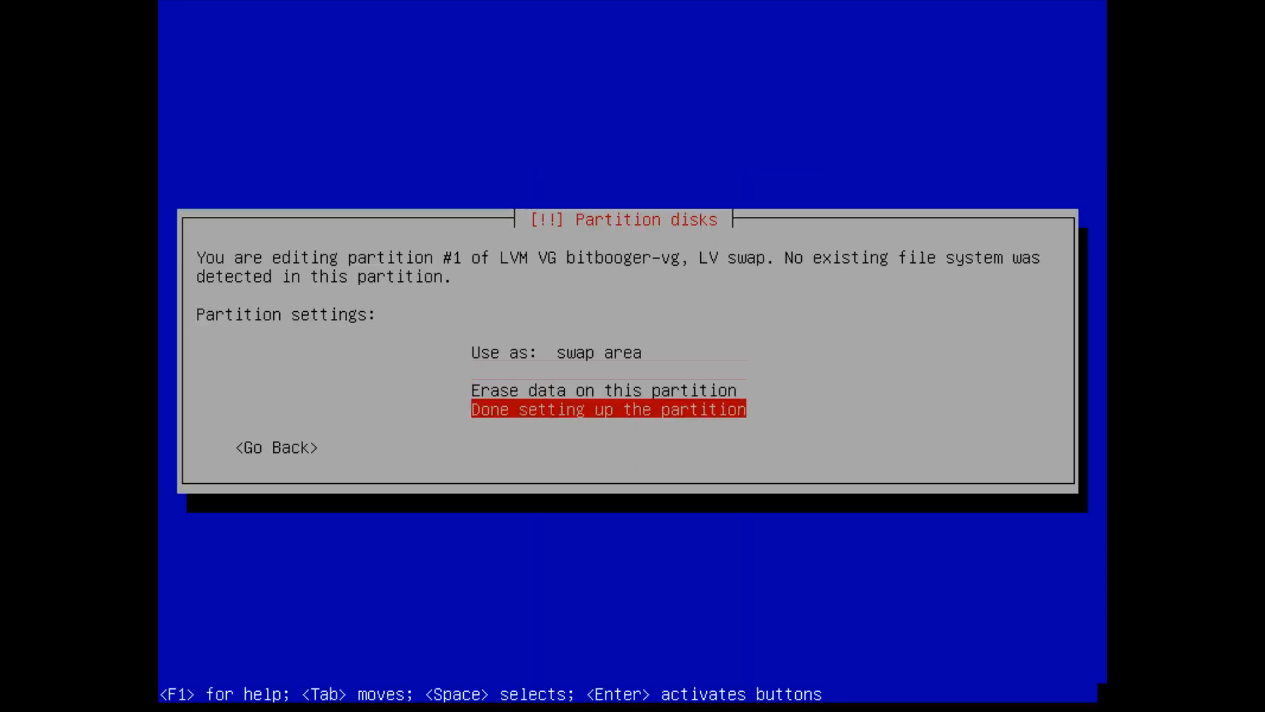
pyautogui.press('Return')
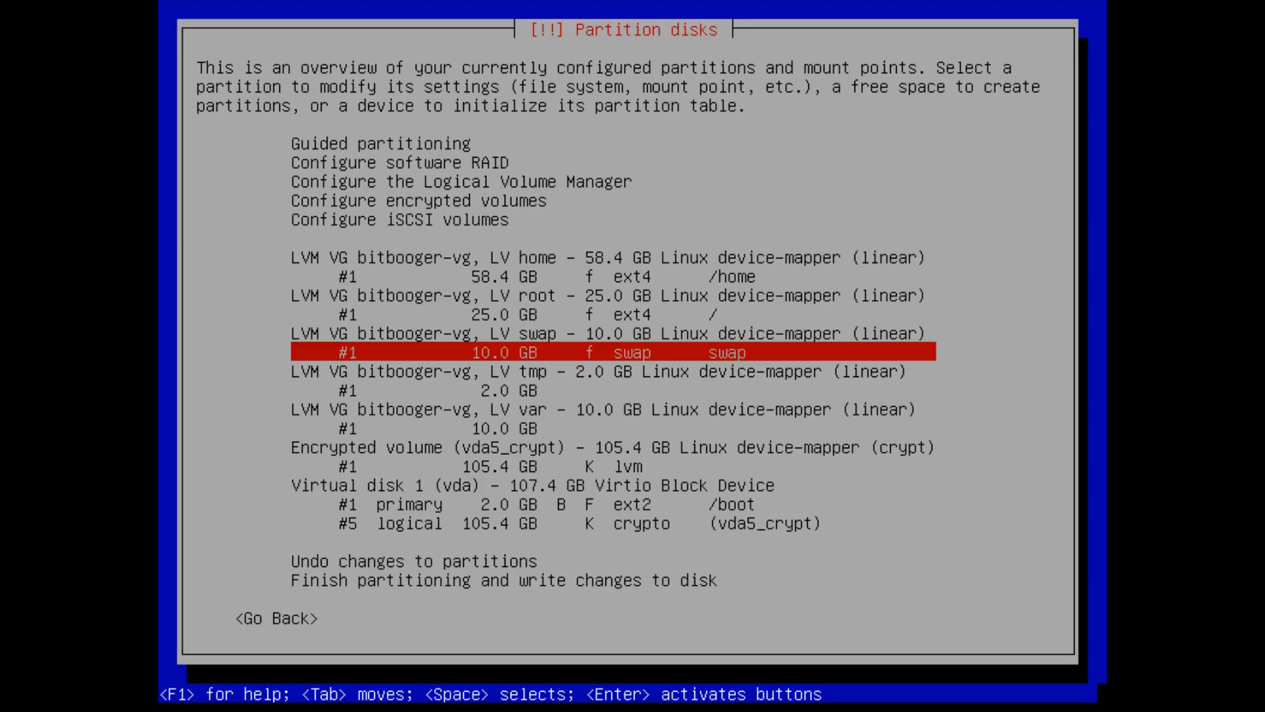
# - Open the tmp volume's partition settings
pyautogui.press('Down')
pyautogui.press('Down')
pyautogui.press('Return')
pyautogui.press('Up')
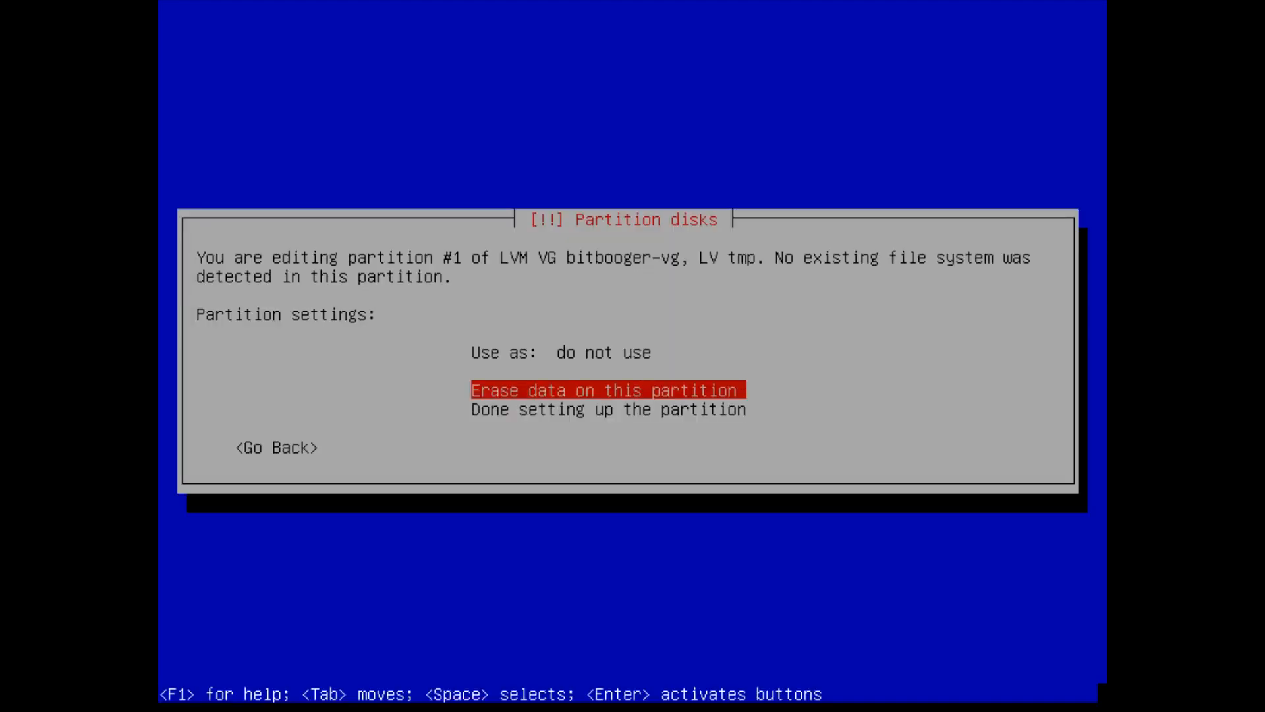
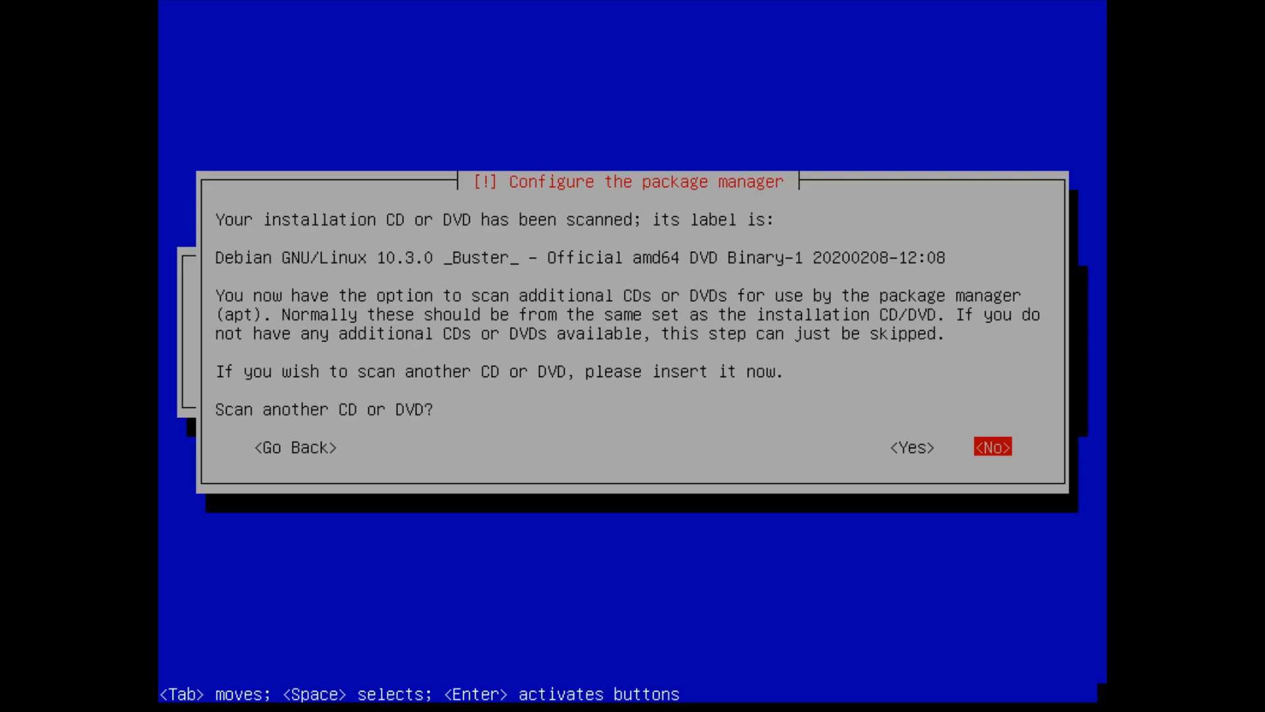
# - Skip another disc scan, use Germany's deb.debian.org mirror with no proxy, and decline popularity-contest
pyautogui.press('Return')
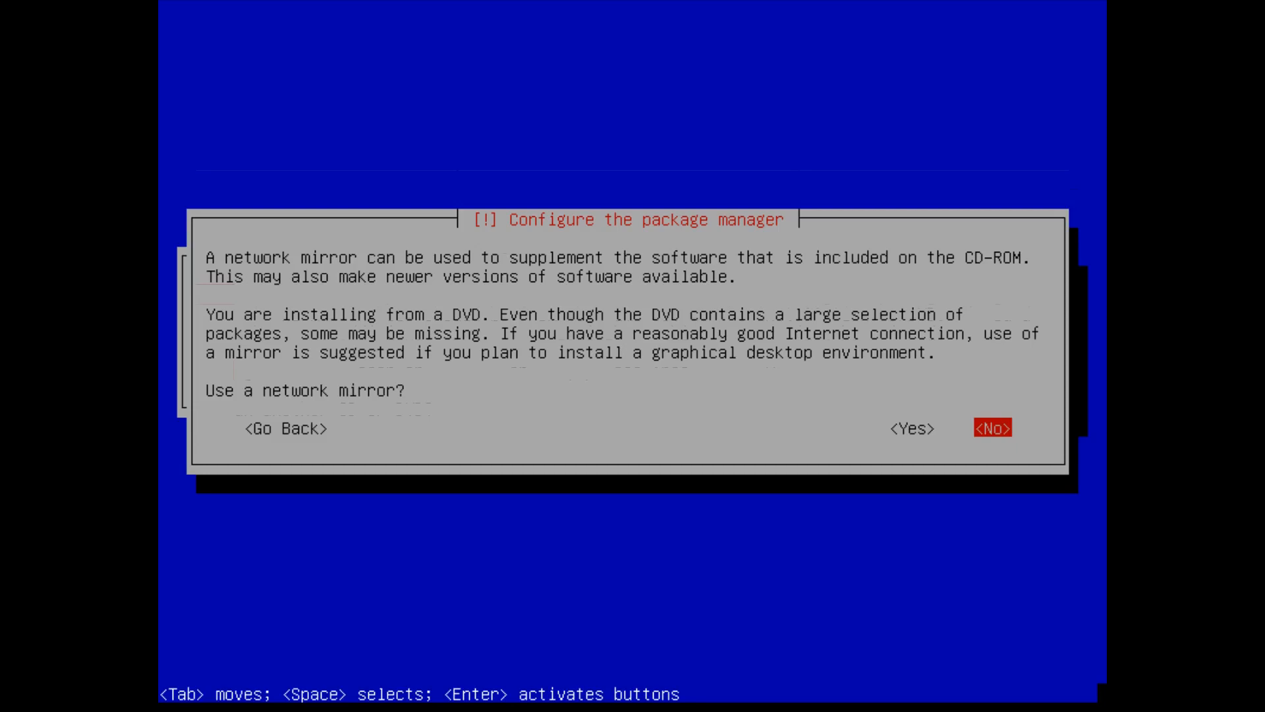
pyautogui.press('Left')
pyautogui.press('Return')
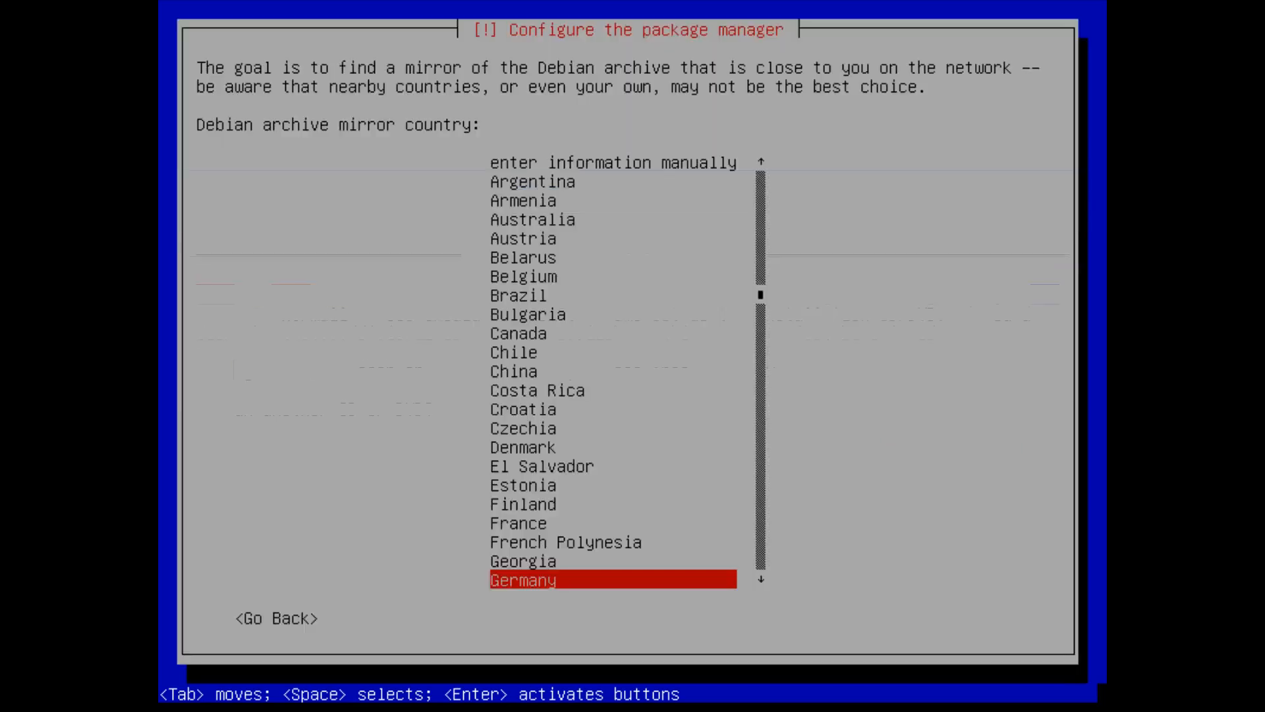
pyautogui.press('Return')
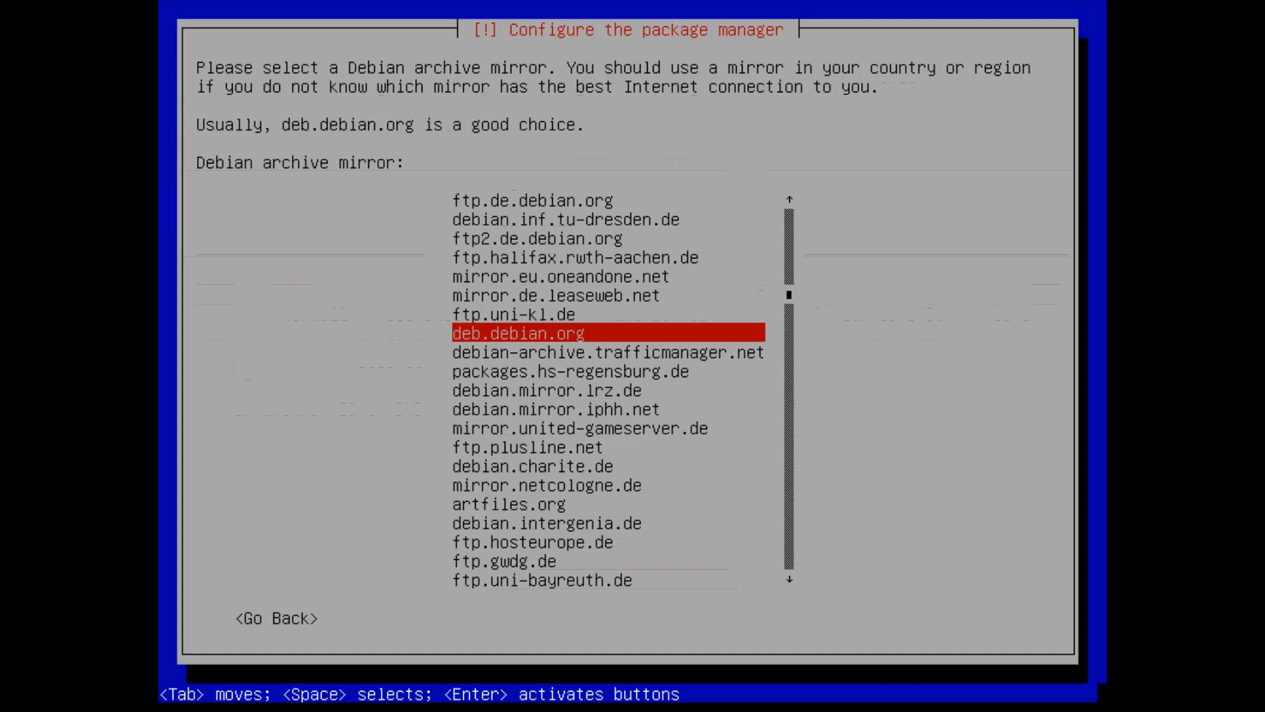
pyautogui.press('Return')
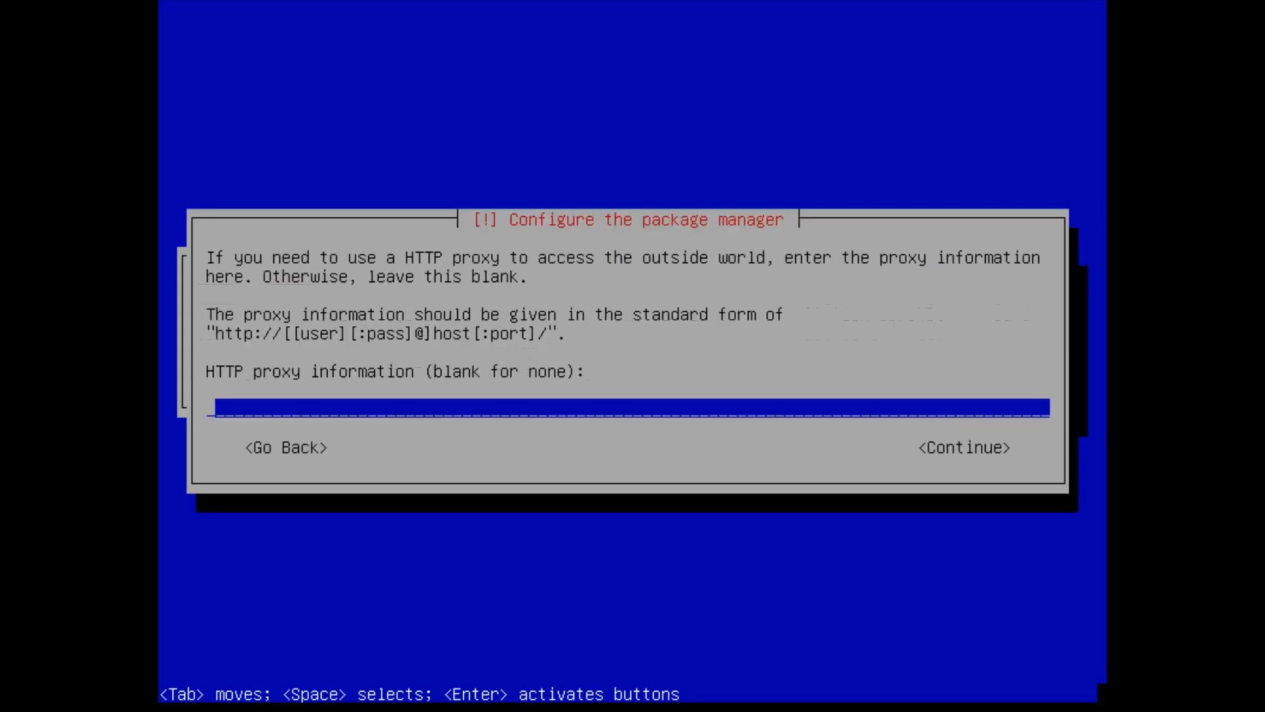
pyautogui.press('Return')
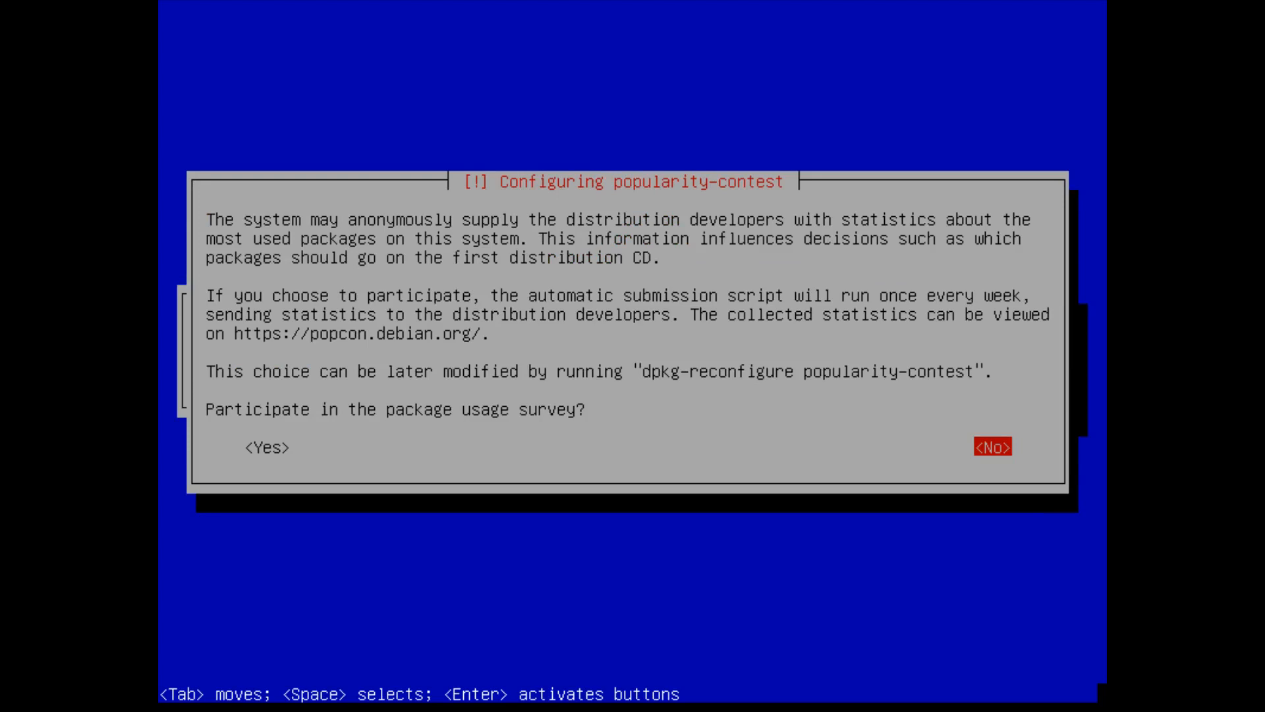
pyautogui.press('Return')
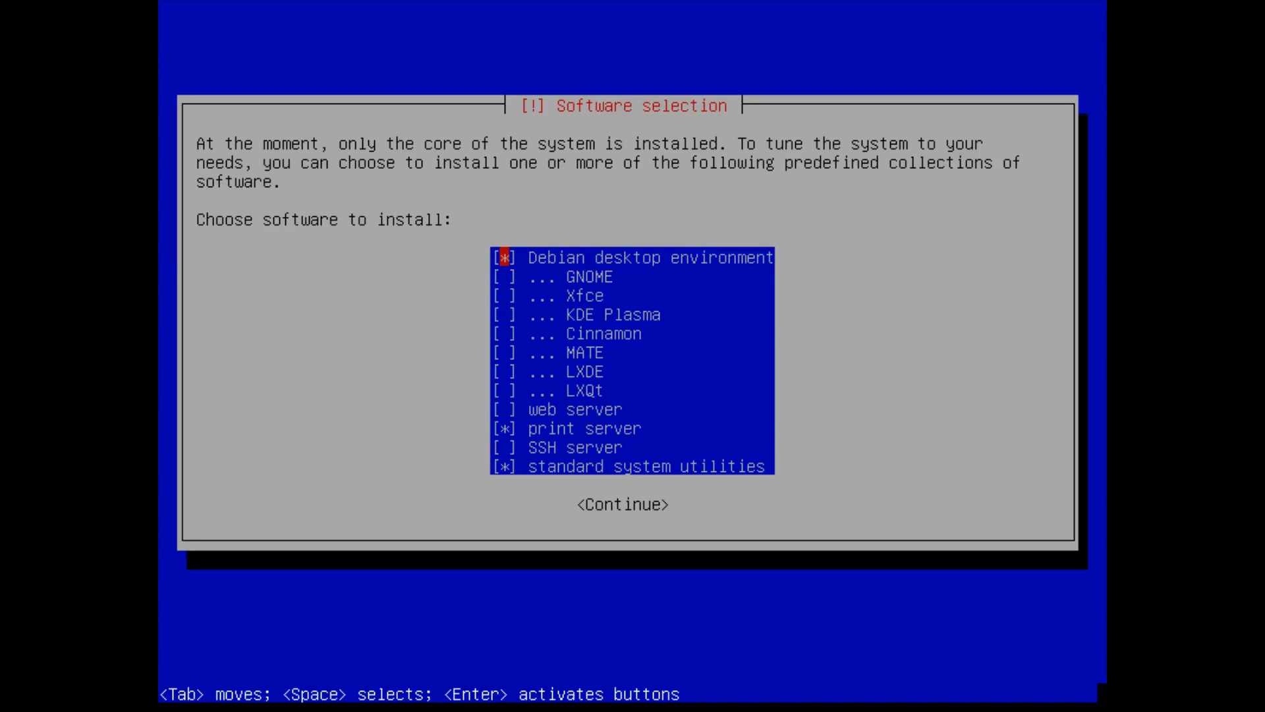
# - Tick Debian desktop environment and GNOME in the software selection list
pyautogui.press('Down')
pyautogui.press('Up')
pyautogui.press('Down')
pyautogui.press('space')
pyautogui.press('Up')
pyautogui.press('Down')
pyautogui.press('space')
pyautogui.press('Up')
pyautogui.press('space')
pyautogui.press('Down')
pyautogui.press('space')
pyautogui.press('Up')
pyautogui.press('space')
pyautogui.press('Down')
# - Add Xfce, KDE Plasma, Cinnamon, MATE, LXDE and LXQt, then confirm the selection
pyautogui.press('Down')
pyautogui.press('space')
pyautogui.press('Down')
pyautogui.press('space')
pyautogui.press('Down')
pyautogui.press('space')
pyautogui.press('Down')
pyautogui.press('space')
pyautogui.press('Down')
pyautogui.press('space')
pyautogui.press('Down')
pyautogui.press('space')
pyautogui.press('Up')
pyautogui.press('Tab')
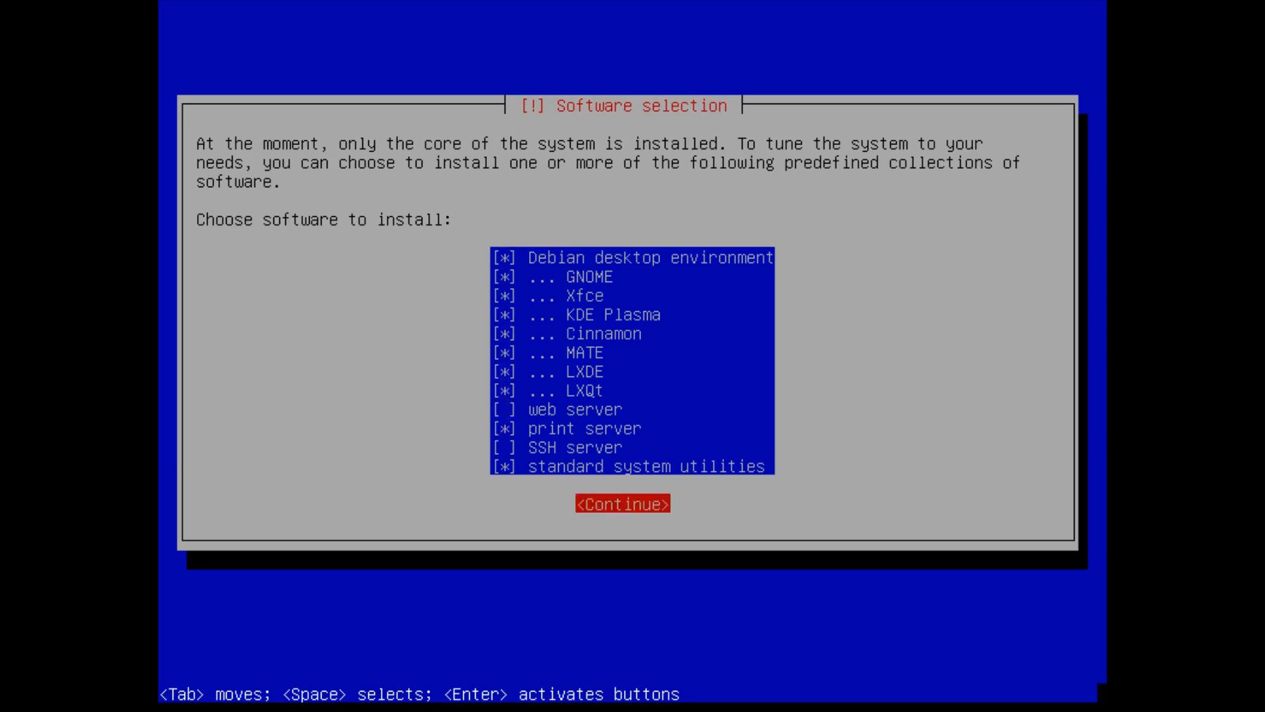
pyautogui.press('Return')
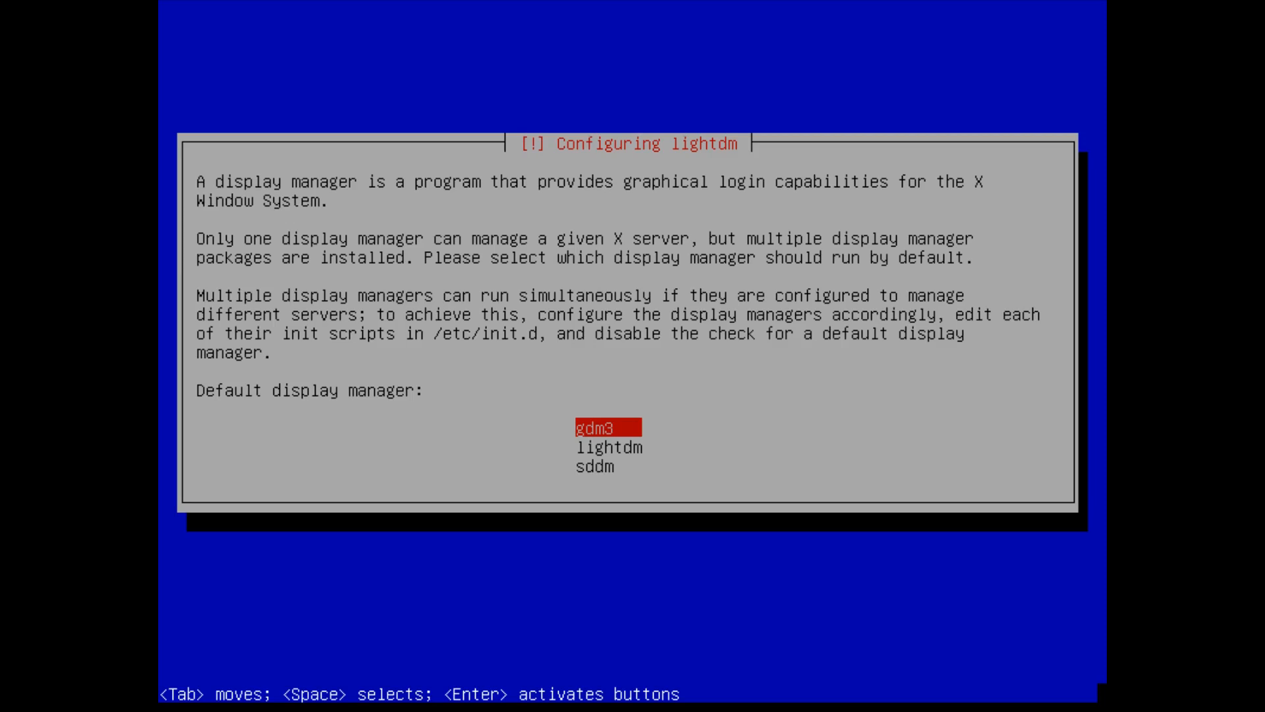
# - Choose sddm instead of gdm3 as the default display manager
pyautogui.press('Down')
pyautogui.press('Down')
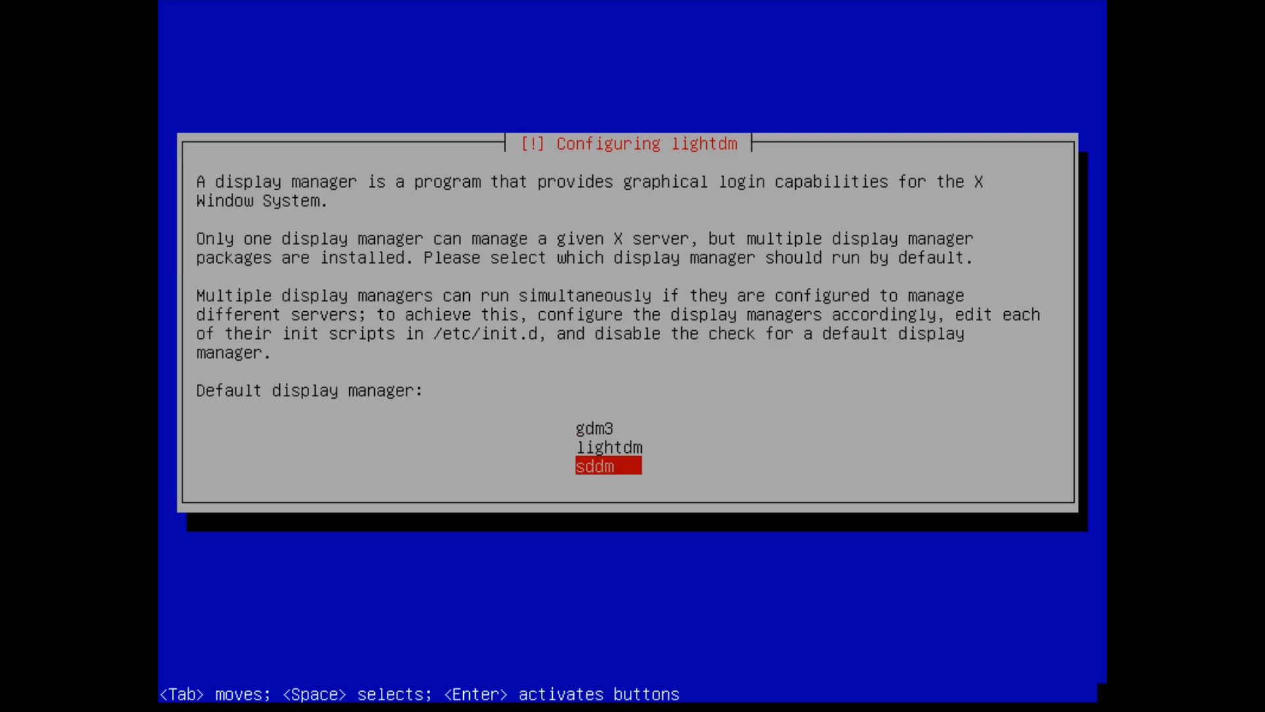
pyautogui.press('Up')
pyautogui.press('Up')
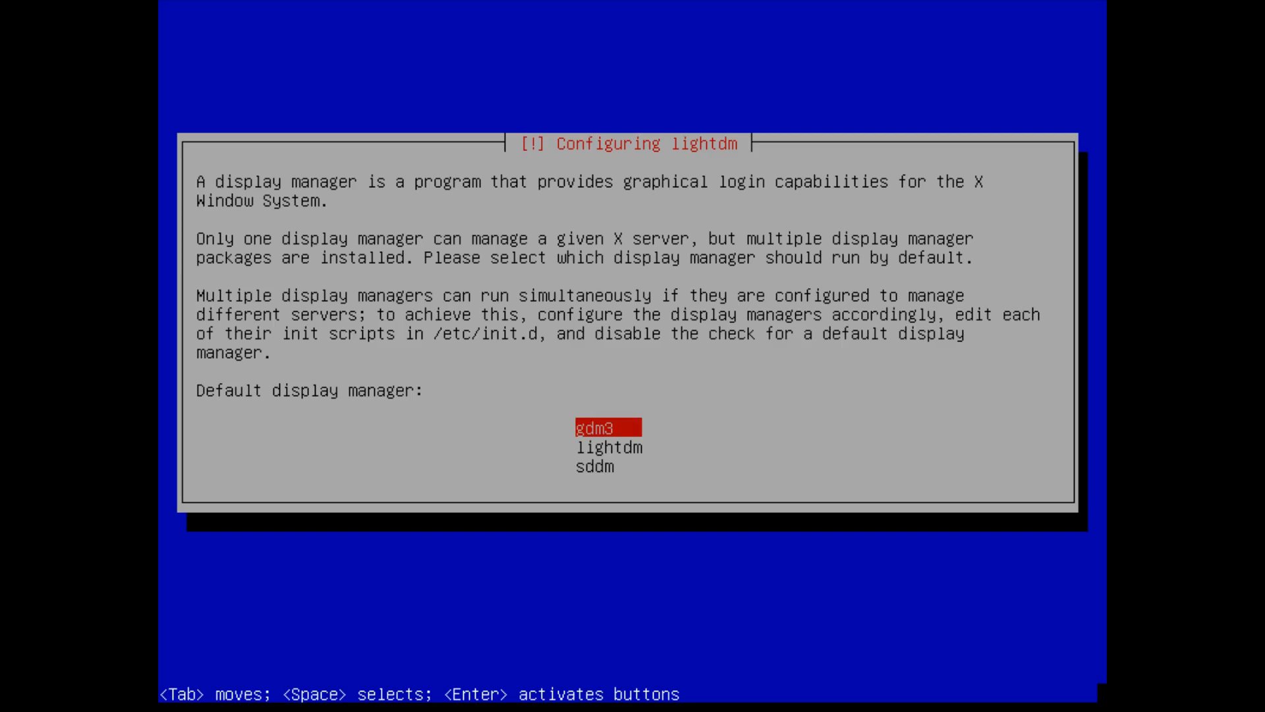
pyautogui.press('Down')
pyautogui.press('Down')
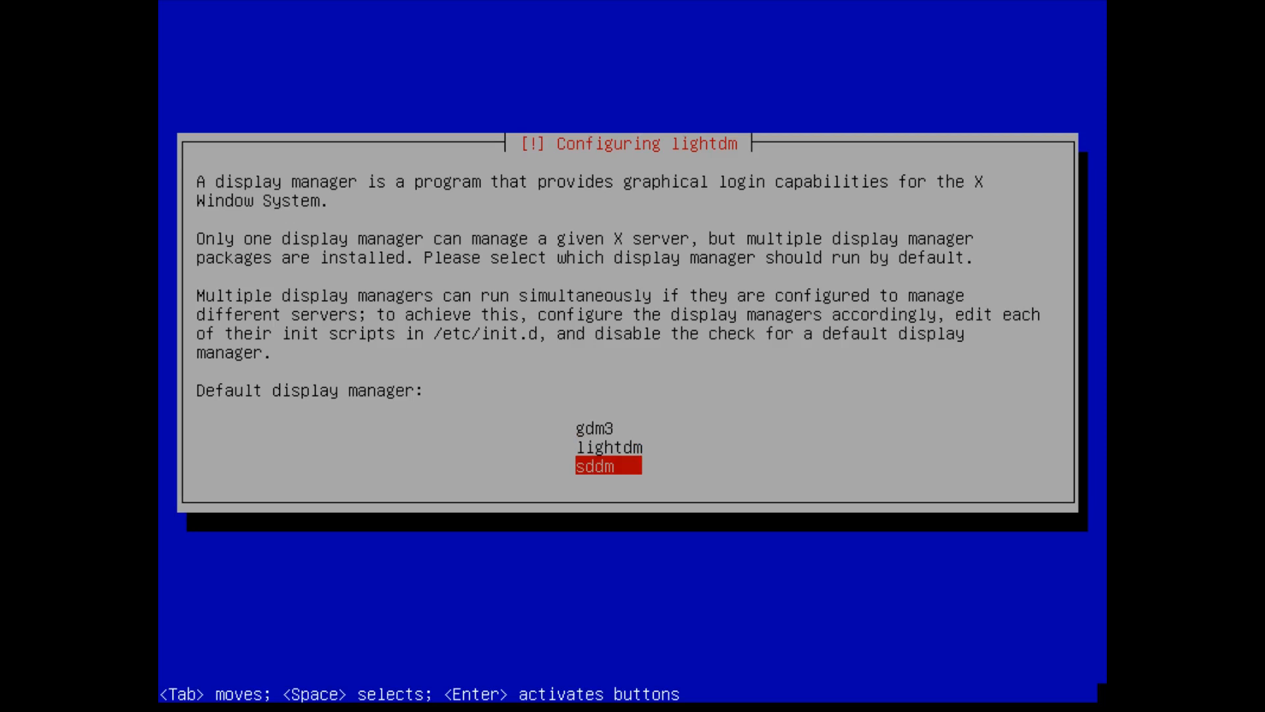
pyautogui.press('Return')
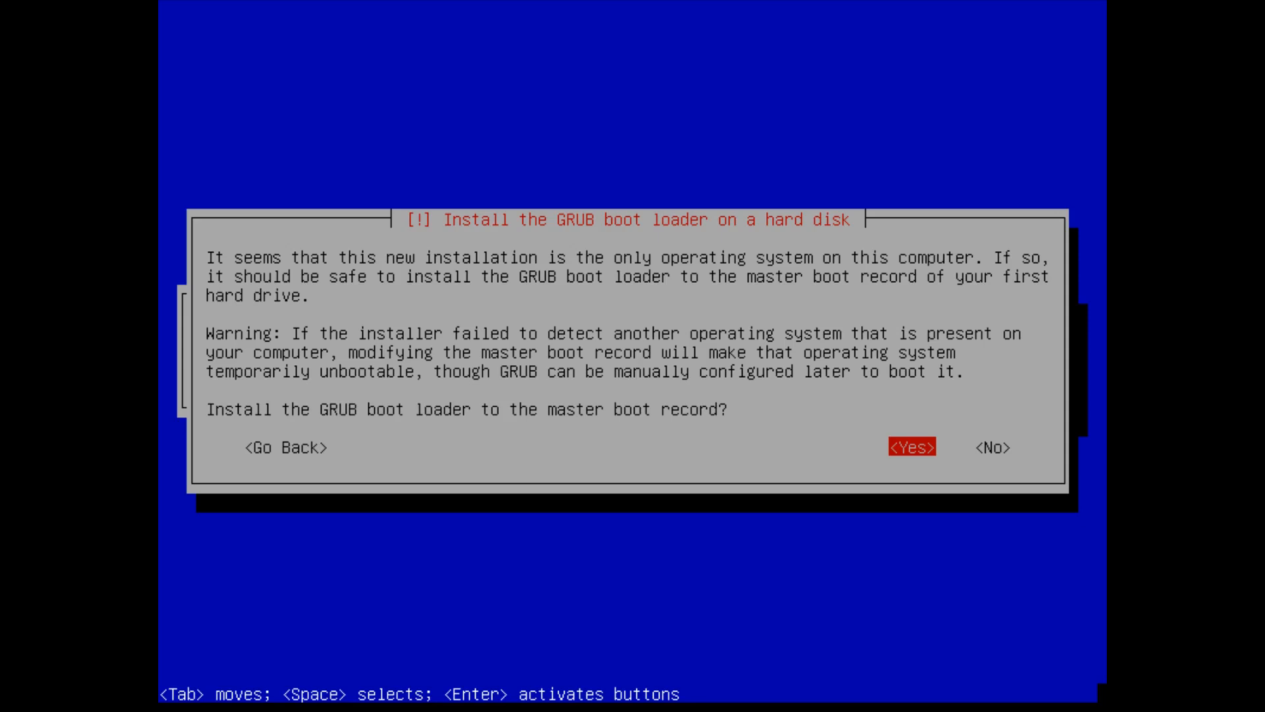
# - Install GRUB to the master boot record on /dev/vda and finish the installation
pyautogui.press('Return')
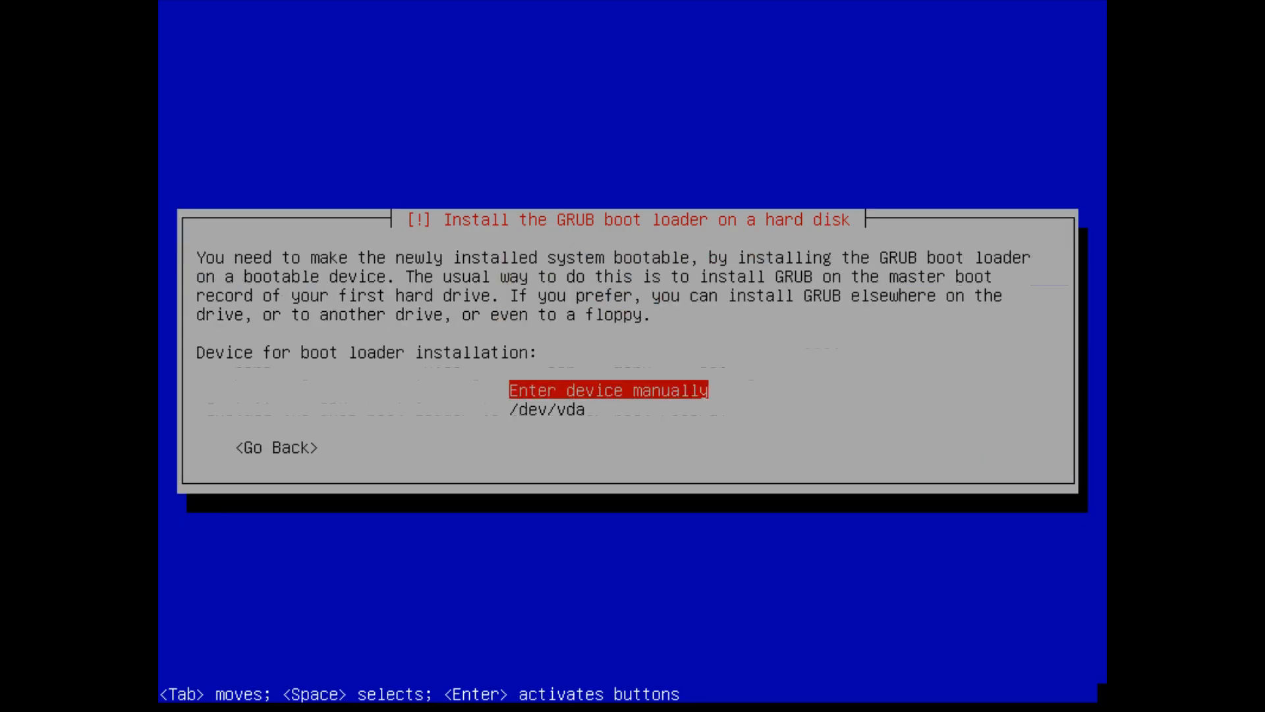
pyautogui.press('Down')
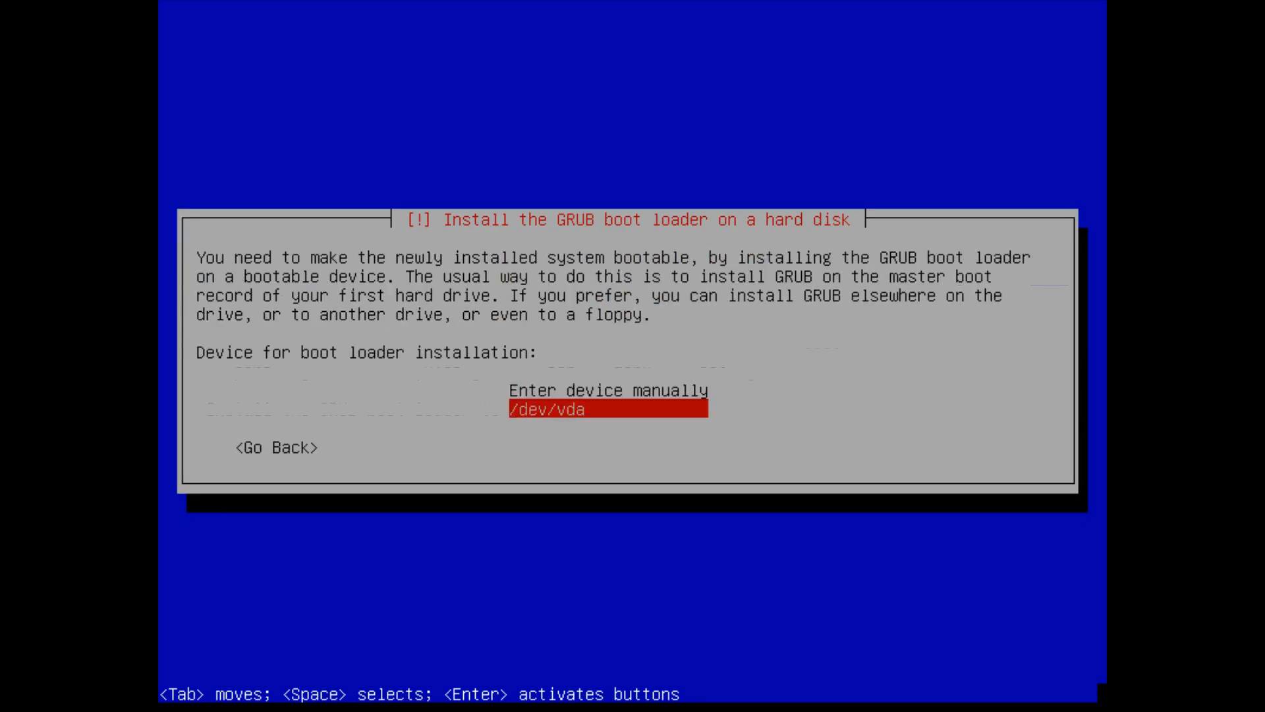
pyautogui.press('Return')
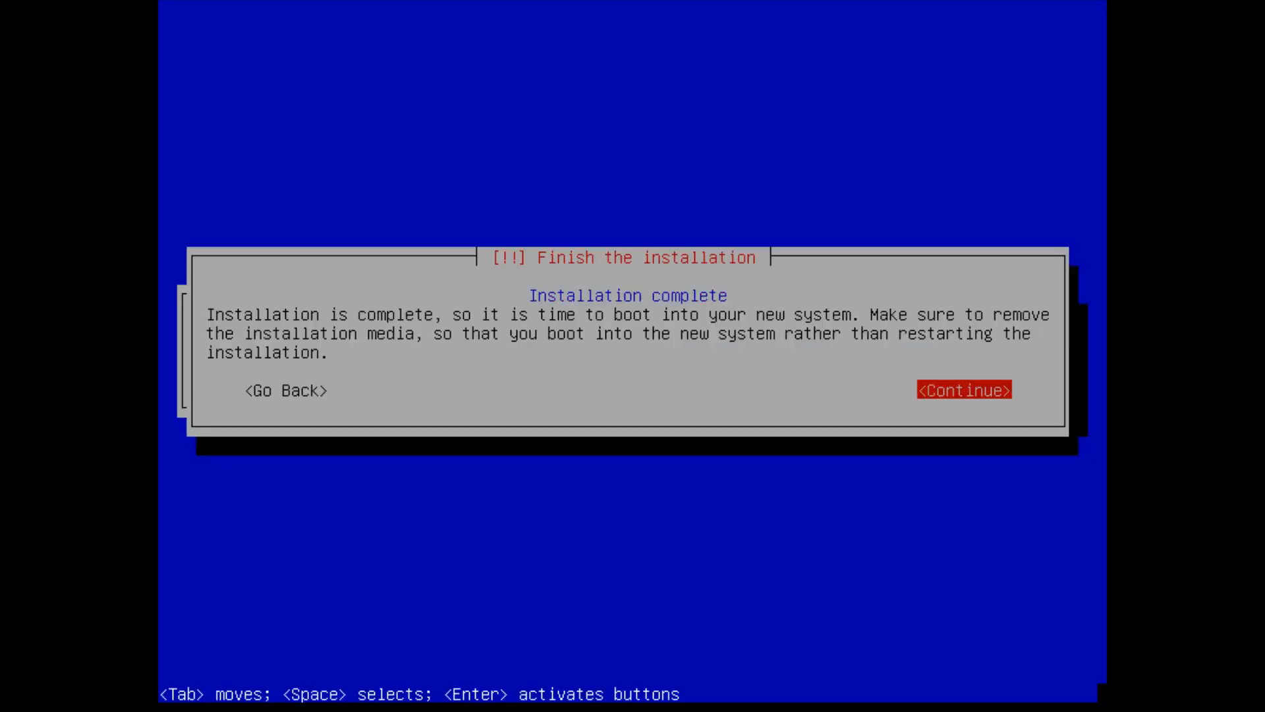
pyautogui.press('Return')
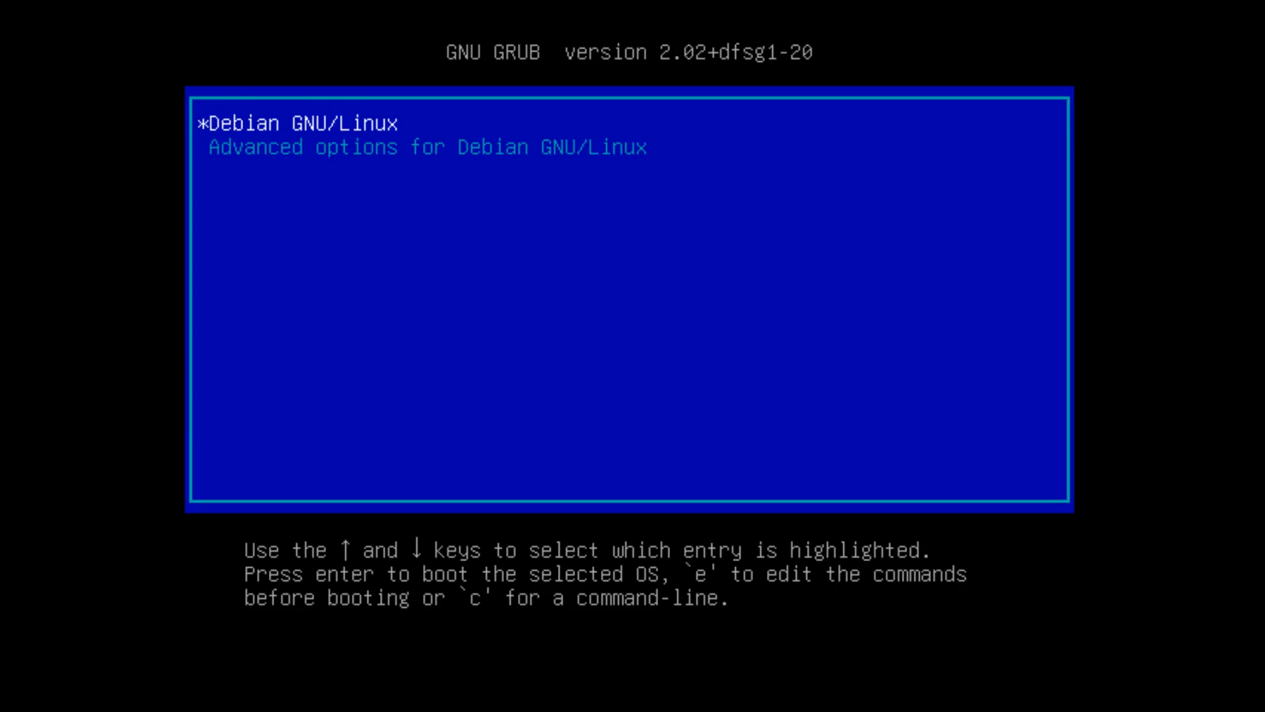
# - Boot the Debian GNU/Linux entry and enter the LUKS passphrase to unlock sda5_crypt
pyautogui.press('Return')
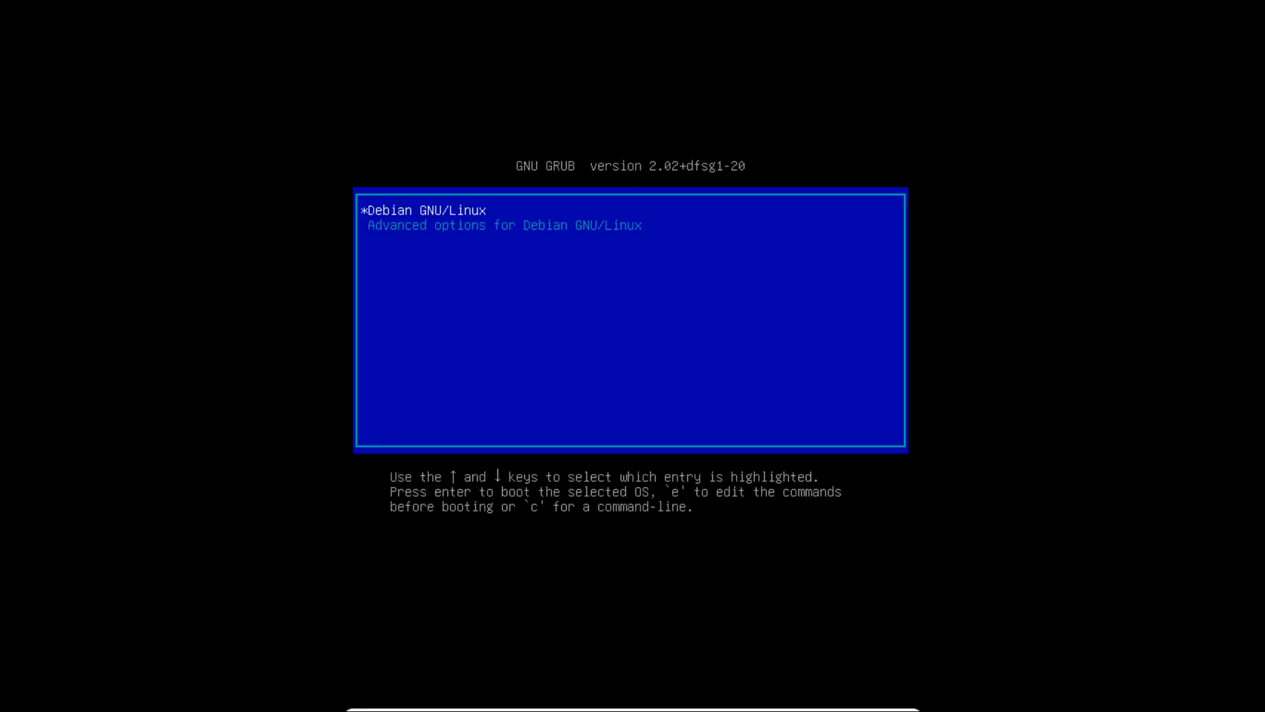
pyautogui.press('Return')
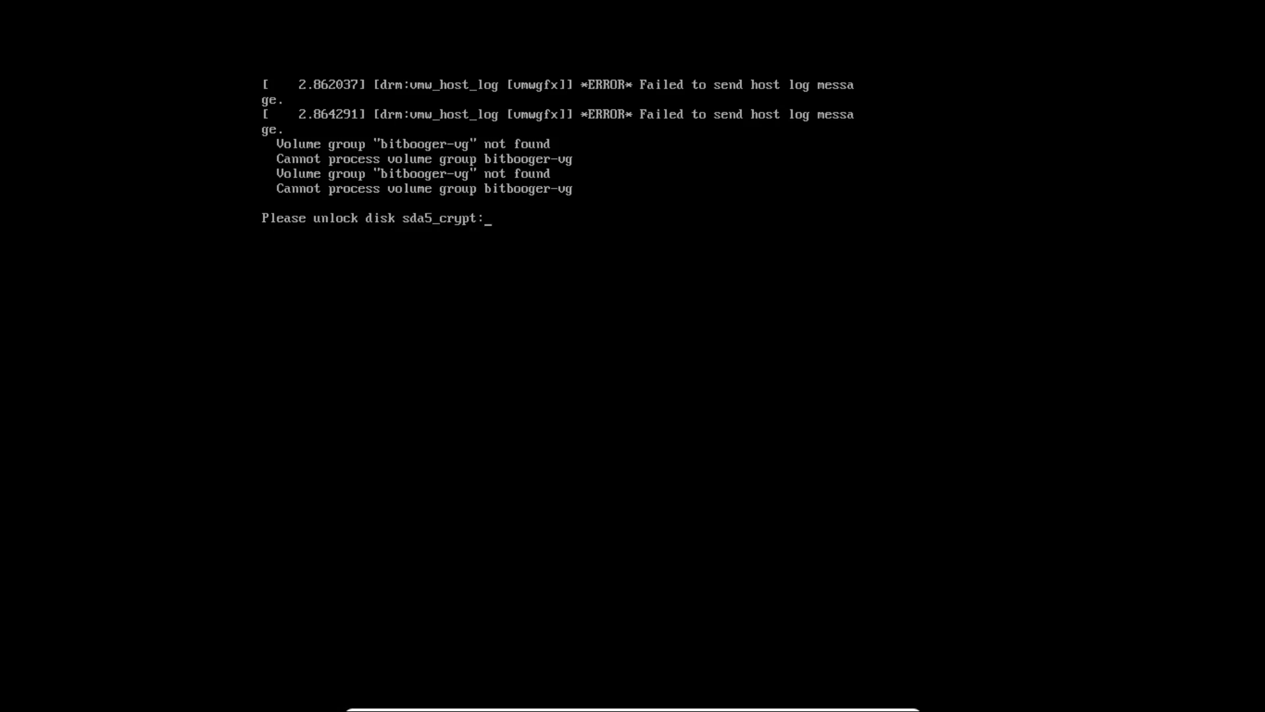
pyautogui.write('*****')
pyautogui.press('Return')
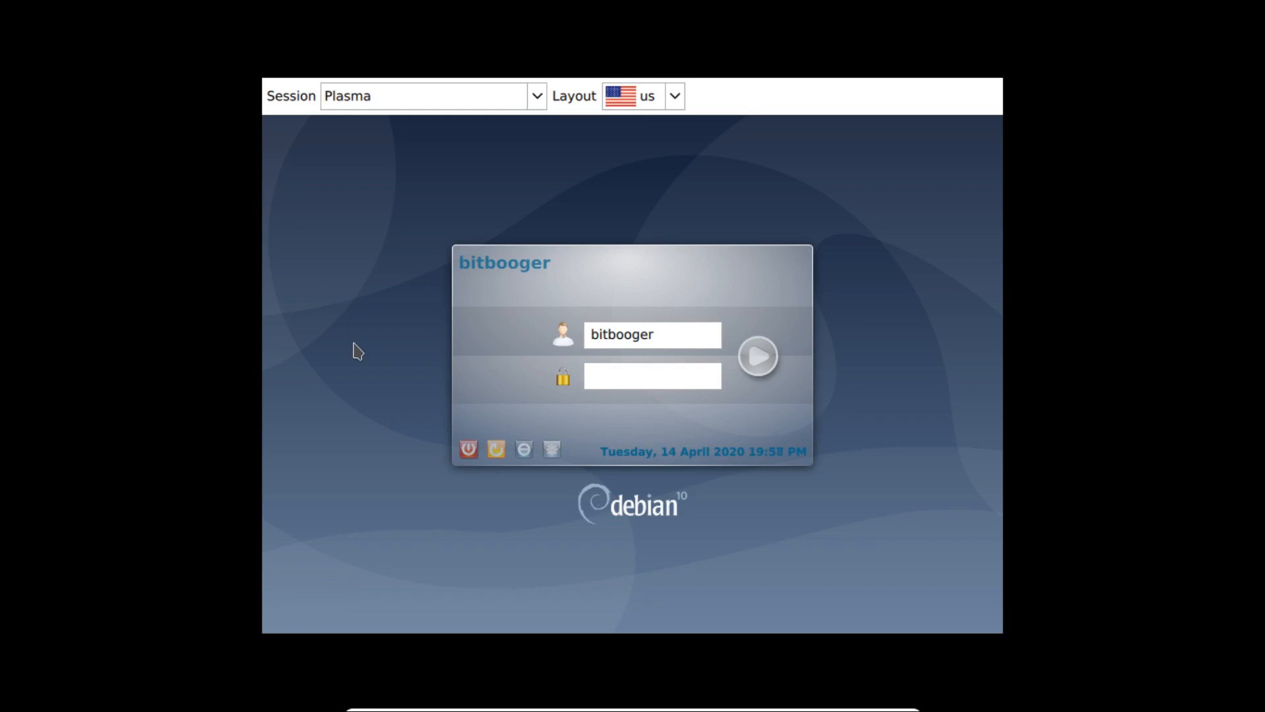
# - Keep Plasma as the login session and us as the keyboard layout
pyautogui.click(537, 96)
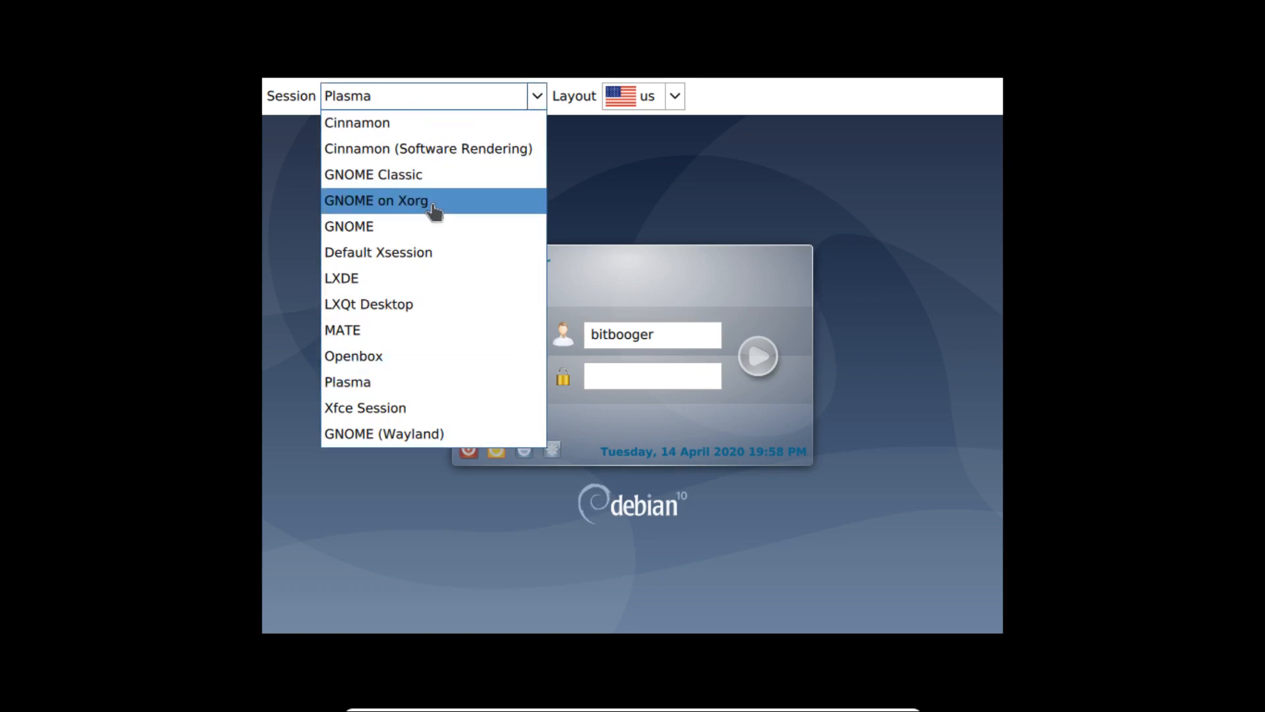
pyautogui.click(389, 387)
pyautogui.click(674, 99)
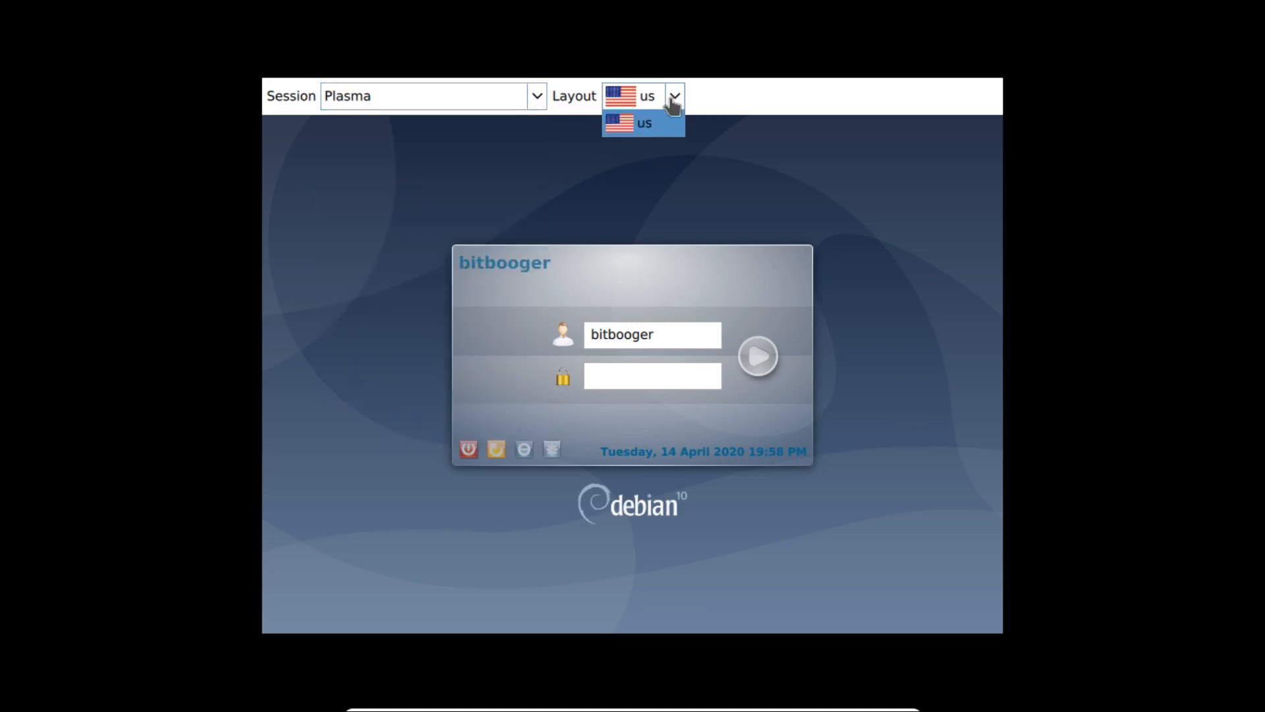
pyautogui.click(656, 126)
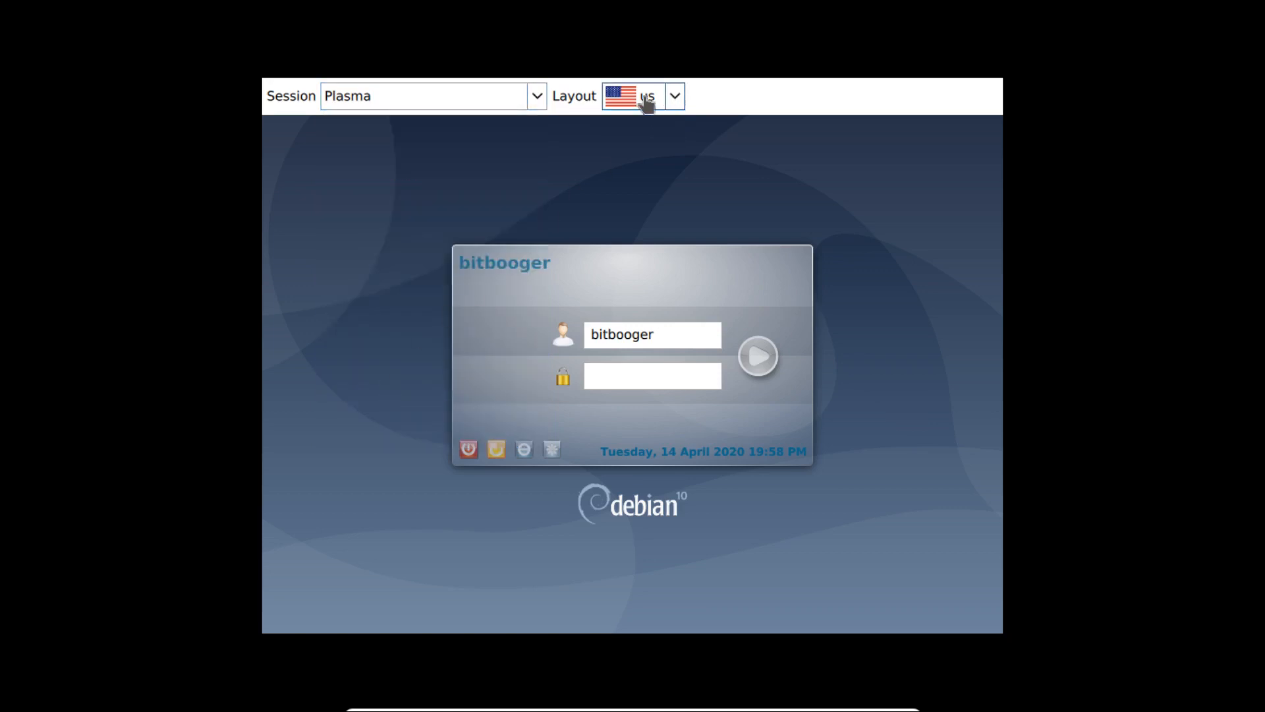
# - Enter the account password and log in
pyautogui.click(639, 374)
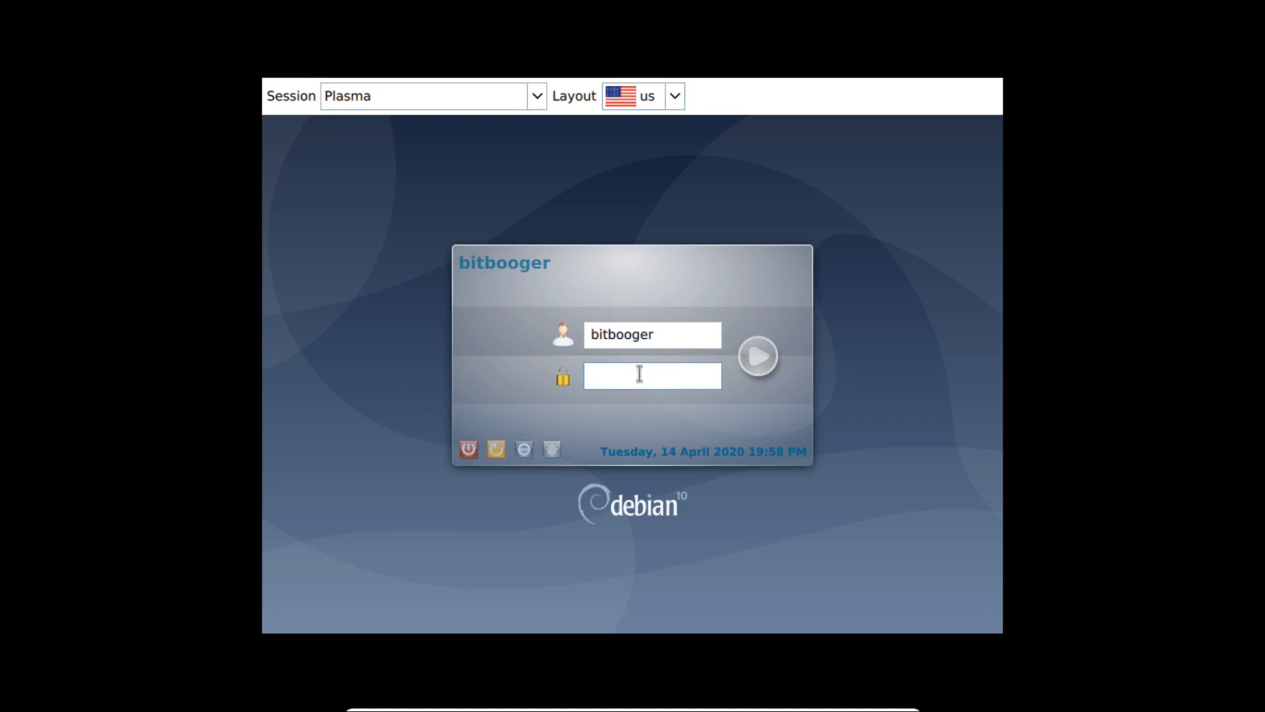
pyautogui.write('*********')
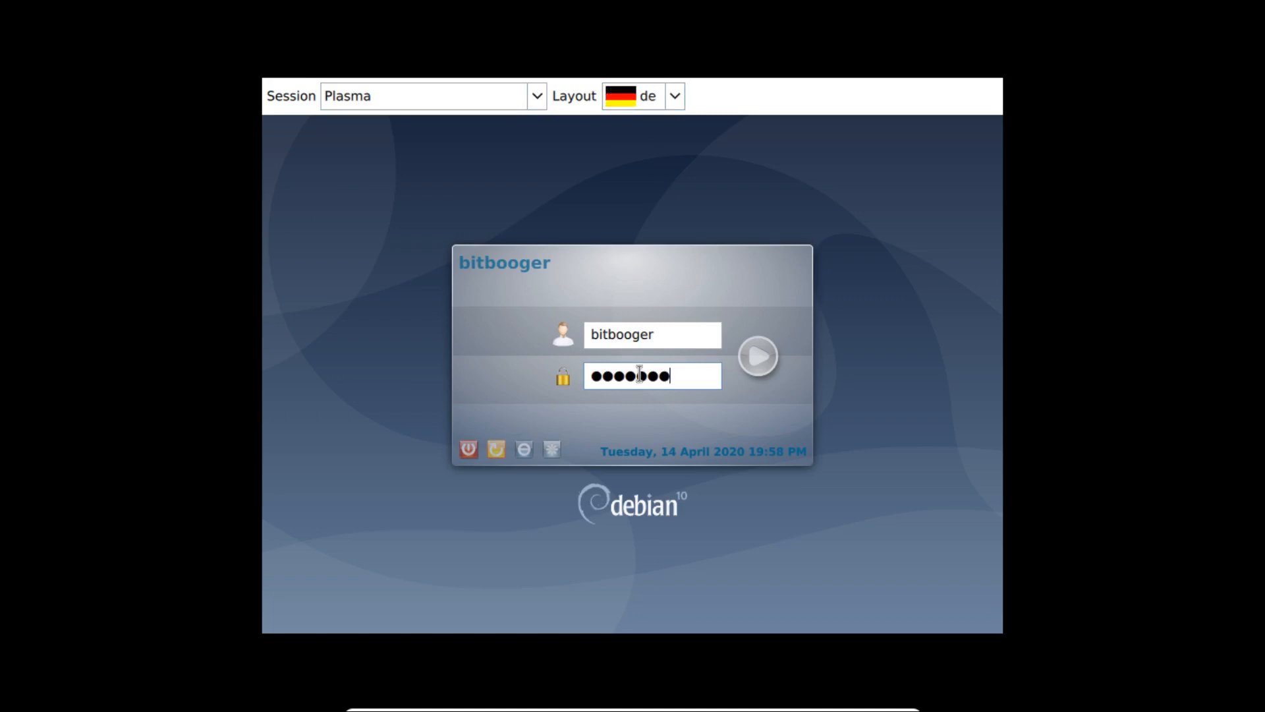
pyautogui.press('Return')
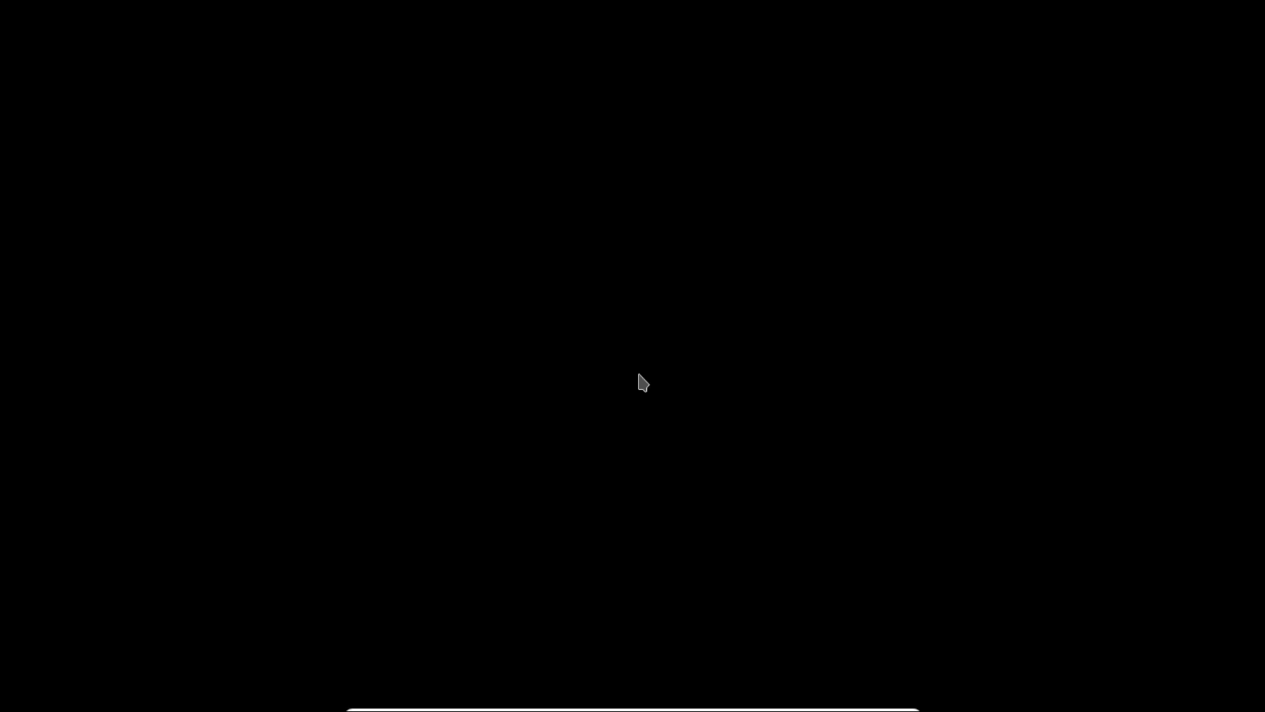